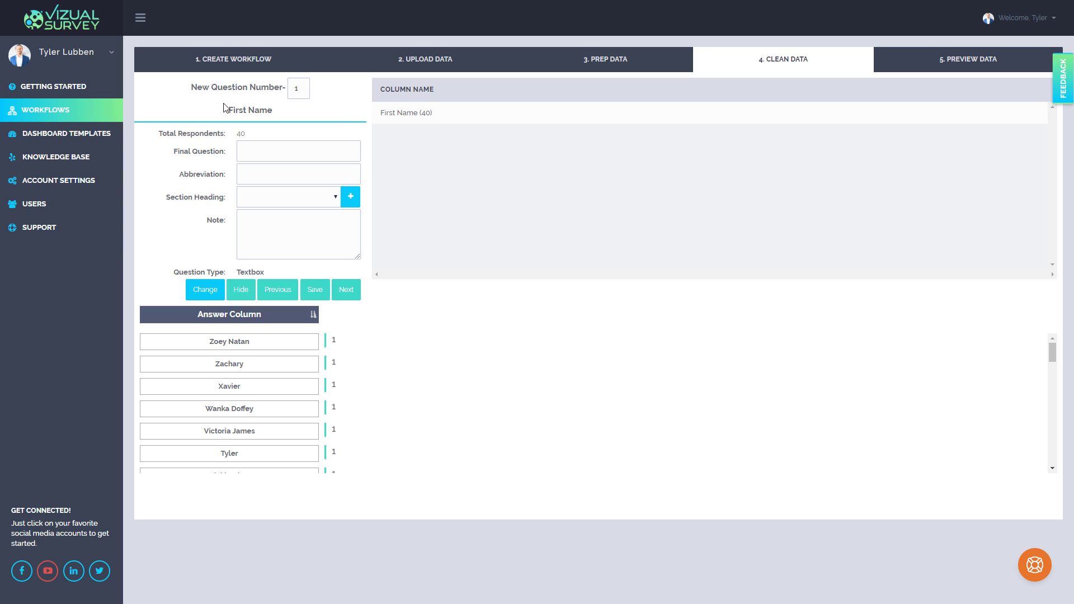
double_click(293, 88)
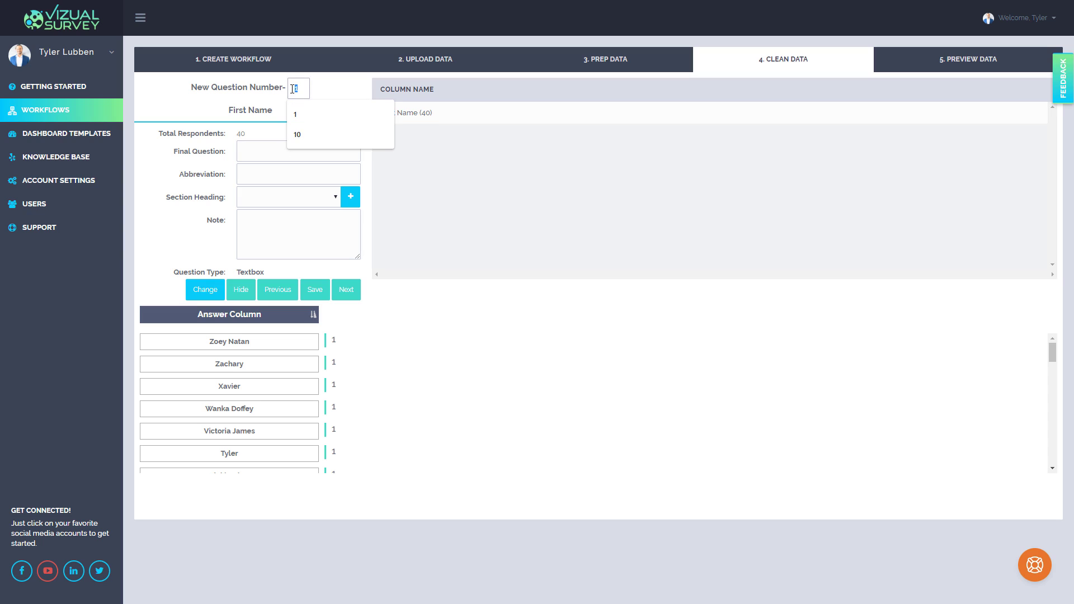
click(338, 96)
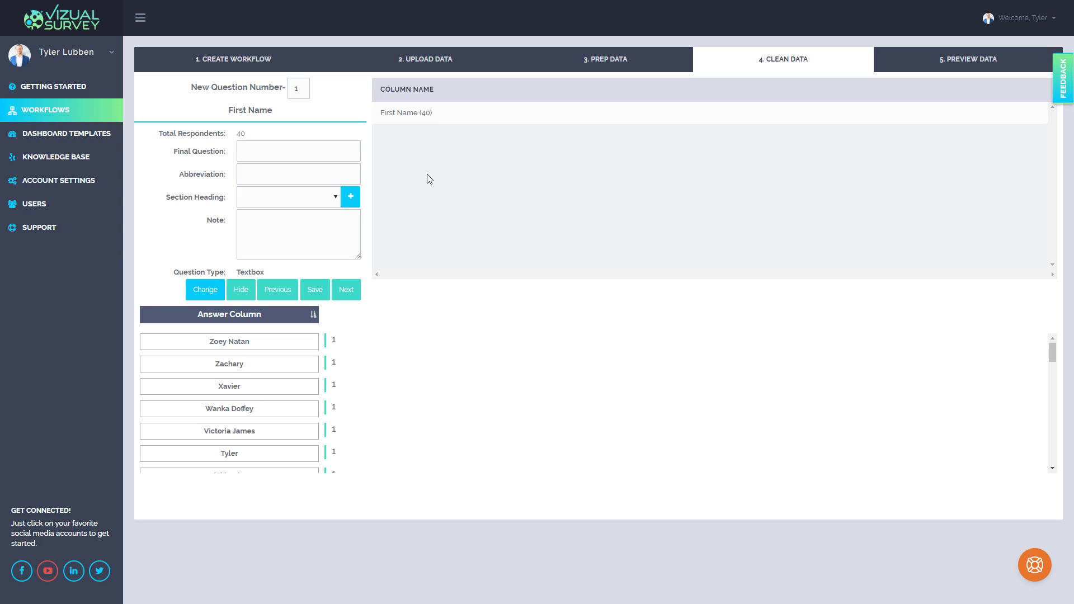
click(239, 147)
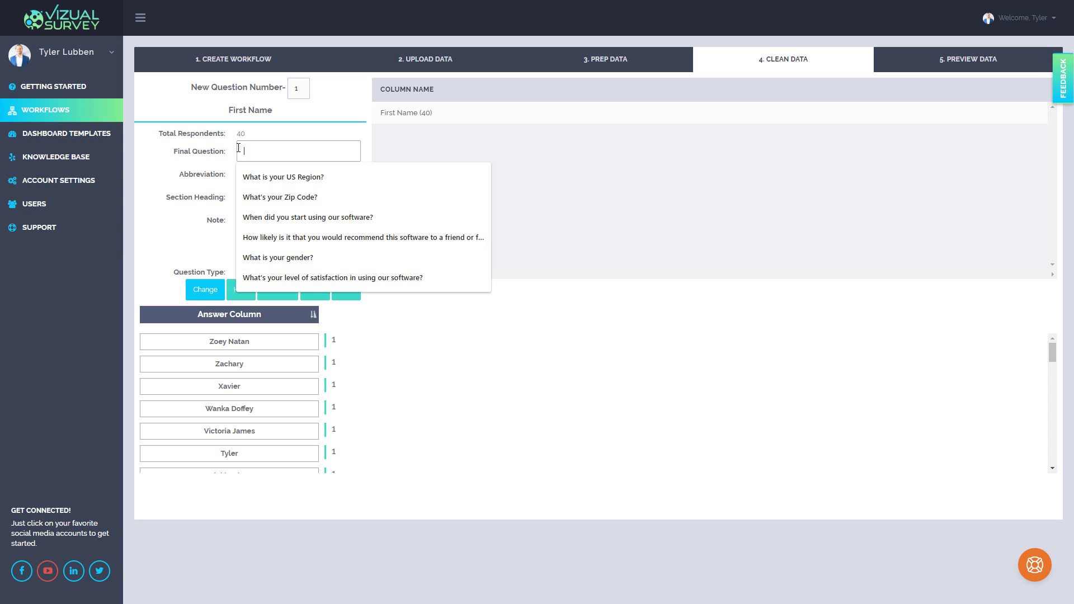
click(224, 166)
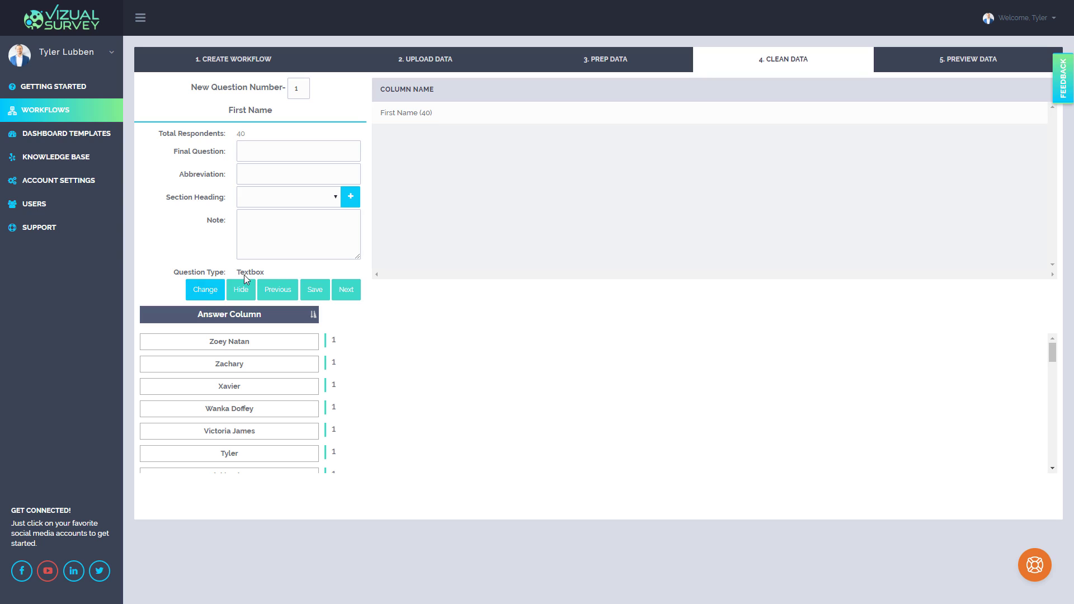
click(214, 291)
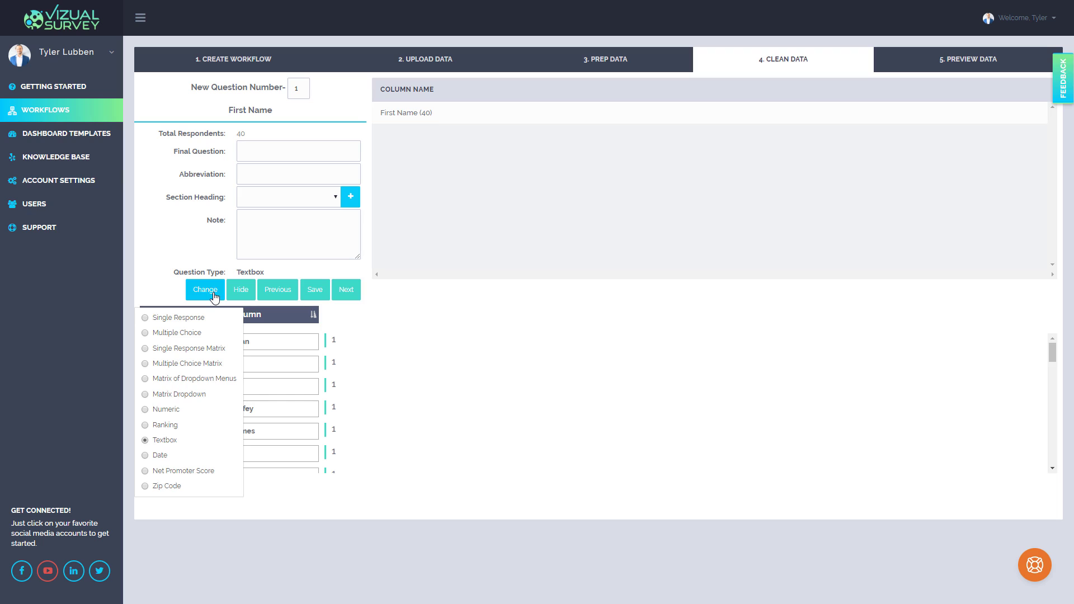
click(273, 270)
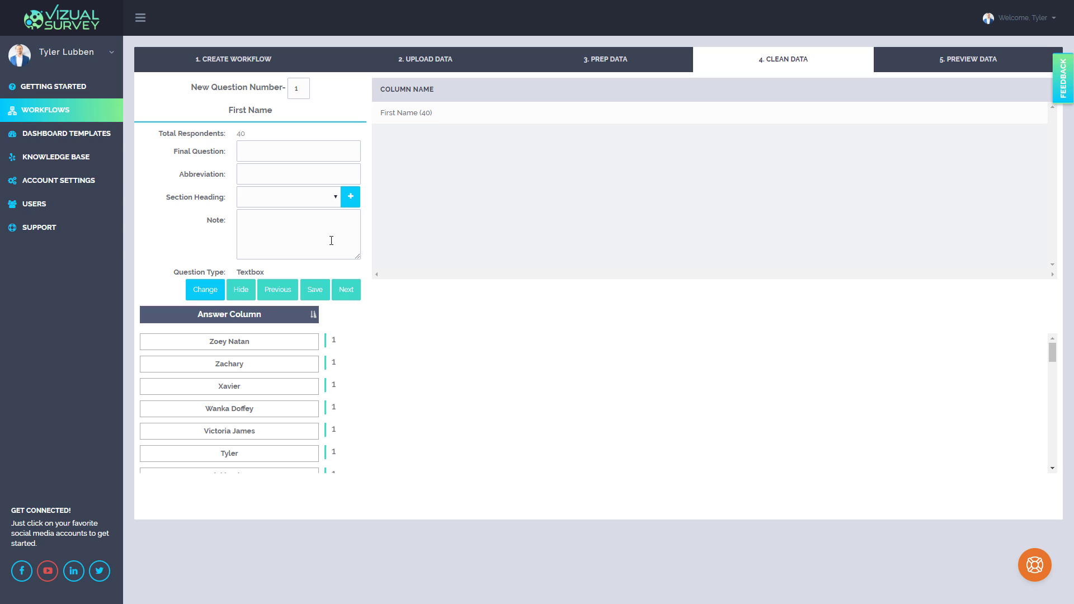
Set question 1's final question to "What is your first name?" and its abbreviation to "First Name".
click(302, 155)
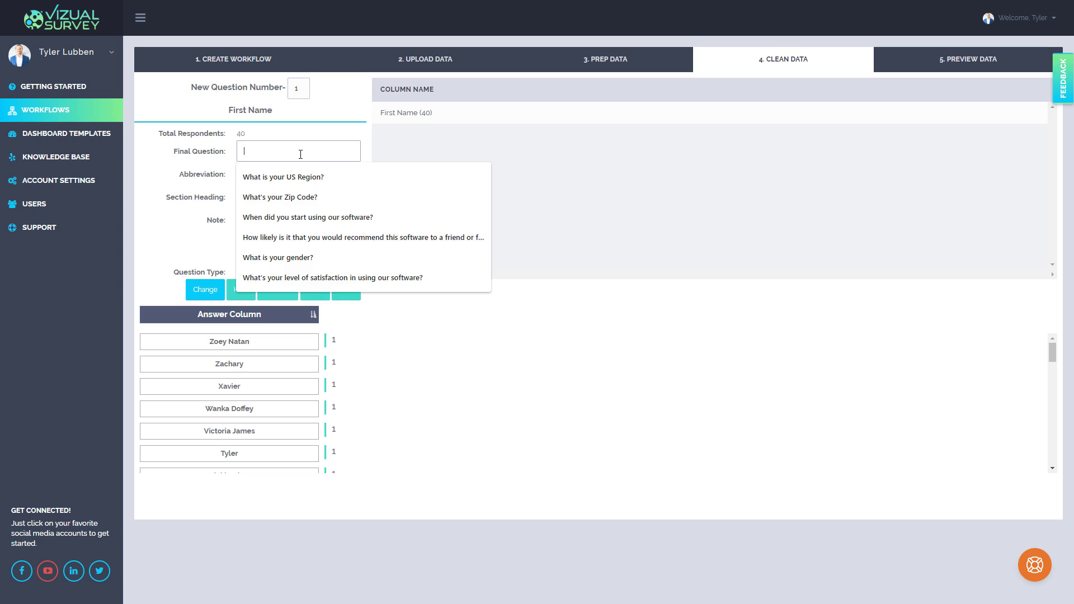
text(What)
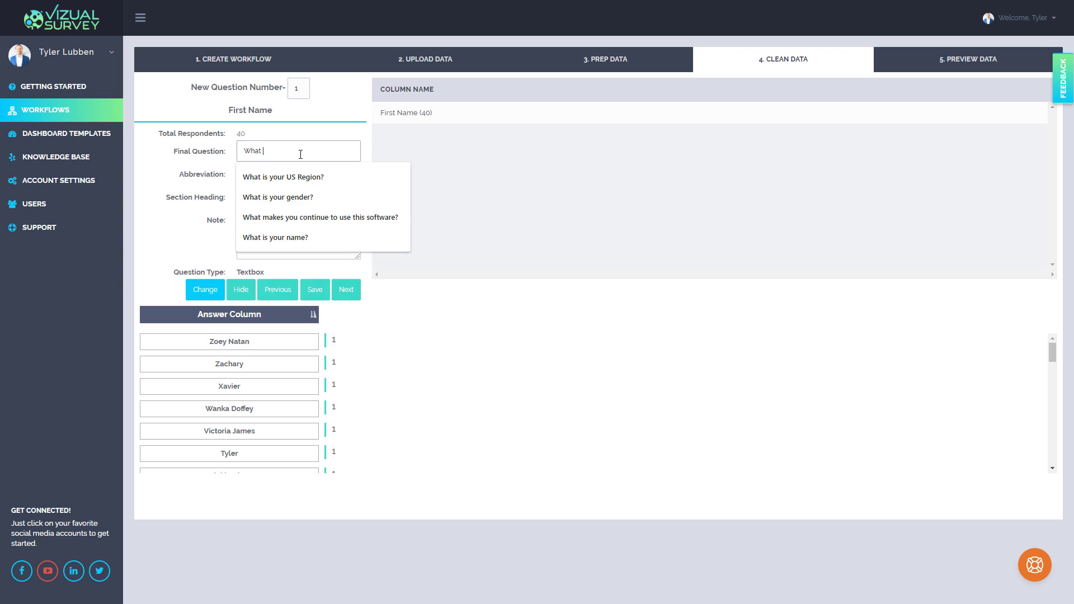
text( is you)
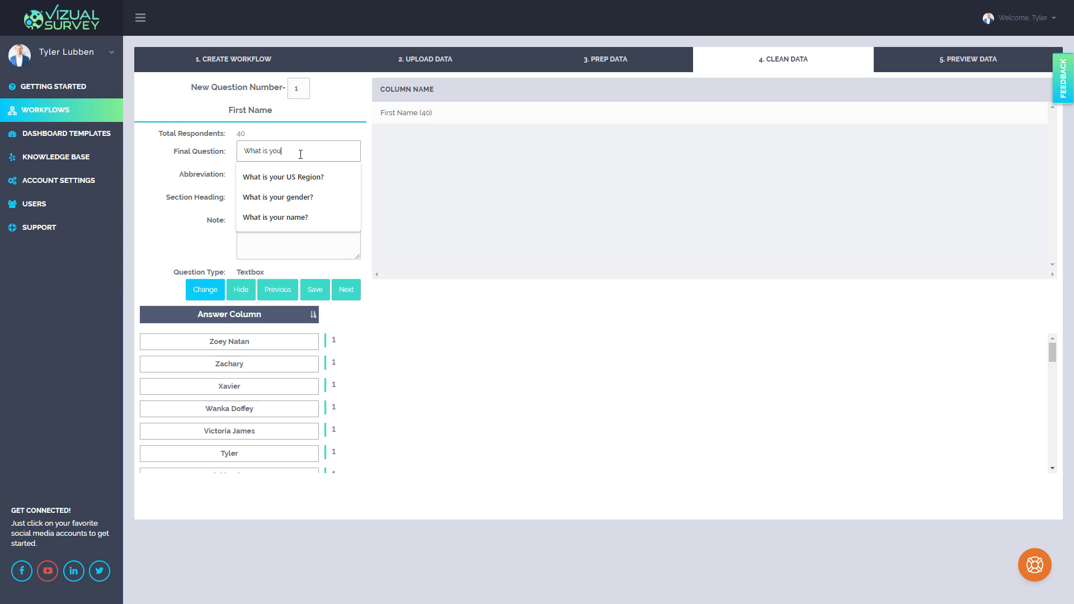
text(r first)
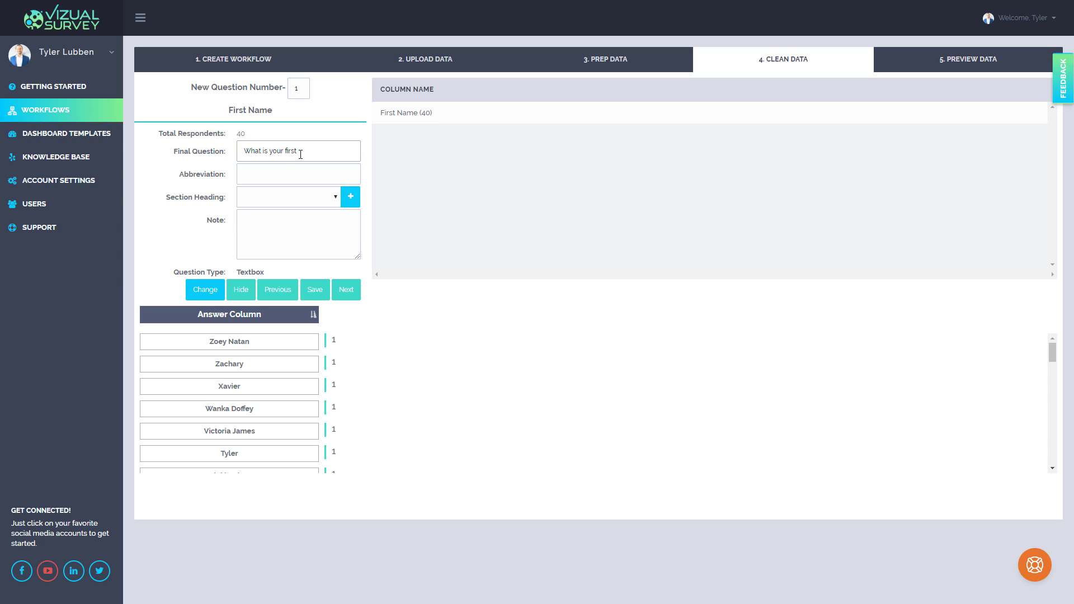
text( name)
triple_click(230, 110)
key(ctrl+c)
click(259, 170)
key(ctrl+v)
Create the section heading "Demographics" for question 1 and advance to the next question.
click(352, 201)
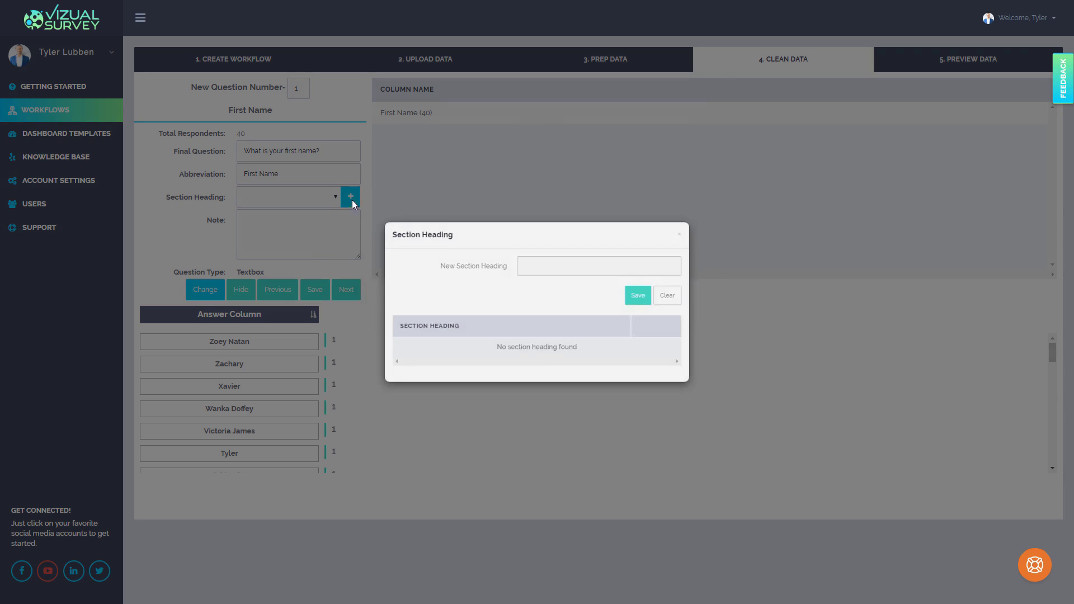
click(525, 262)
text(De)
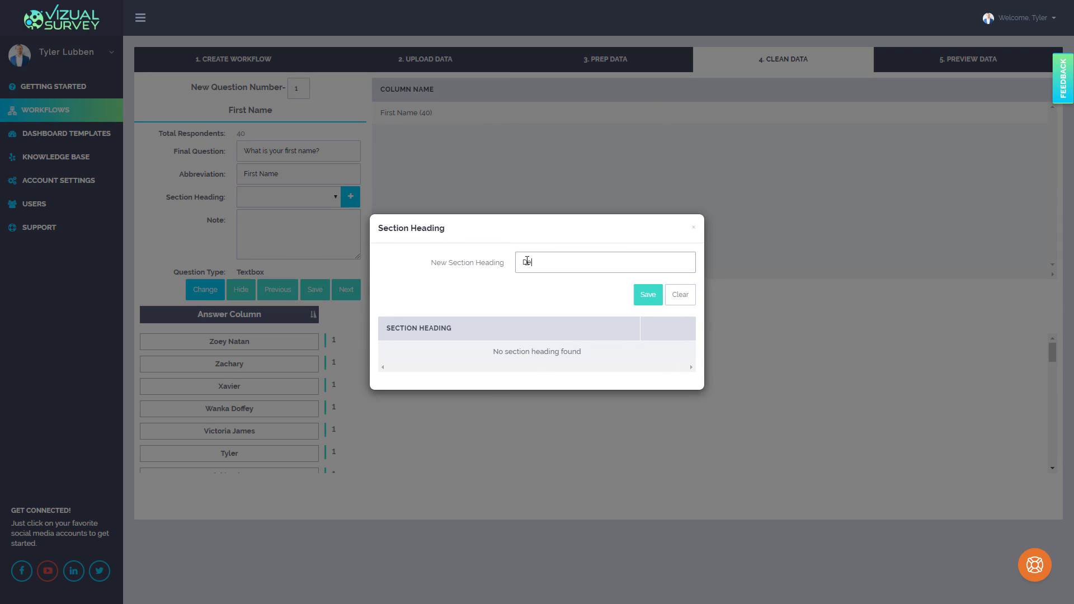
text(mographics)
click(643, 301)
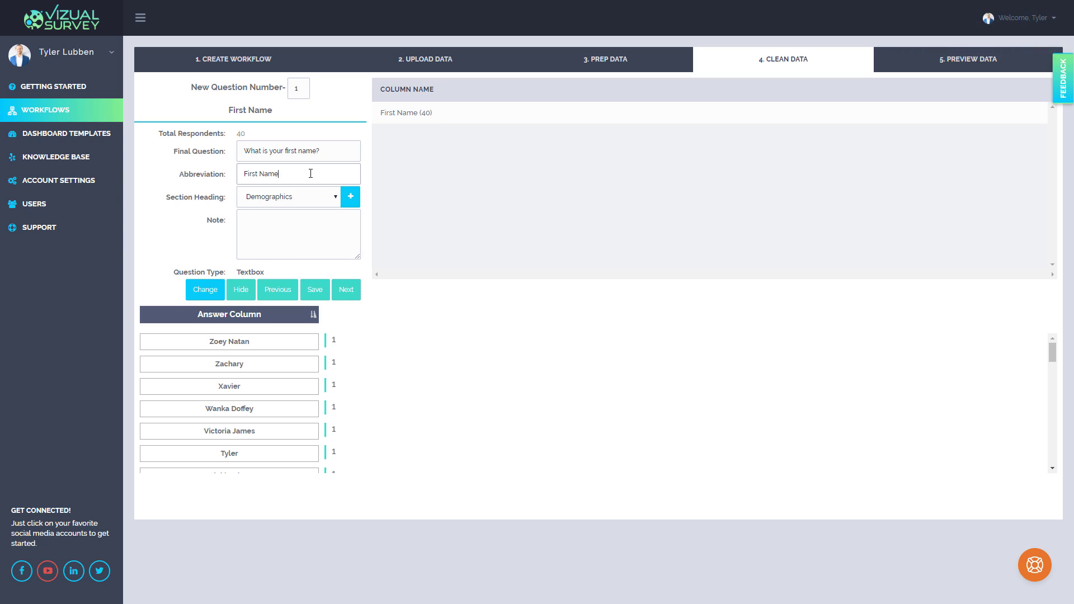
click(354, 297)
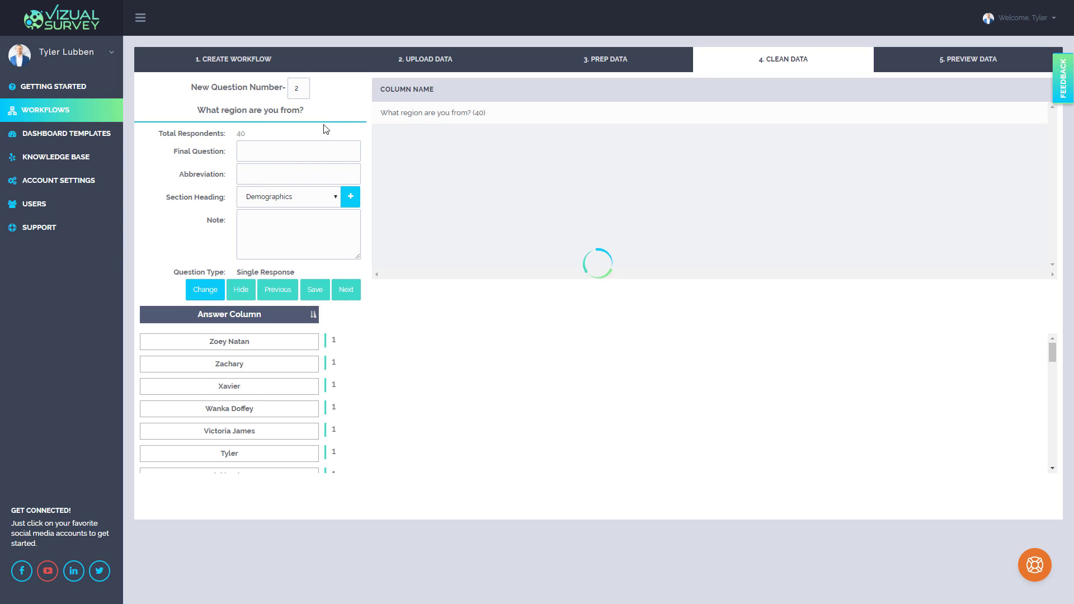
Fill in question 2 with the final question "What region are you from?" and abbreviation "Regions", and advance to the next question.
drag(333, 114, 198, 119)
key(ctrl+c)
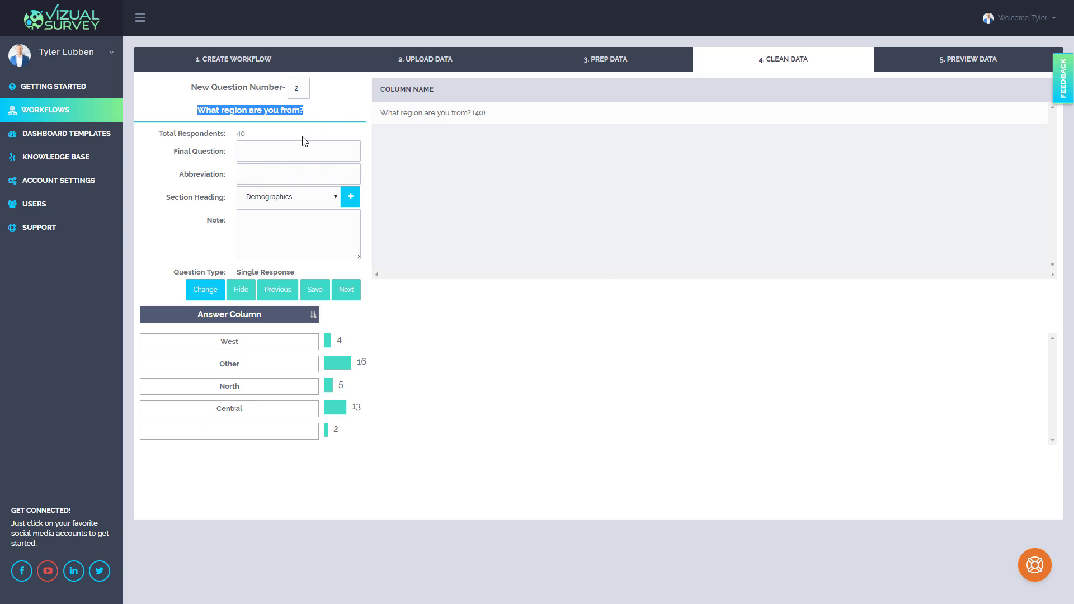
click(303, 150)
key(ctrl+v)
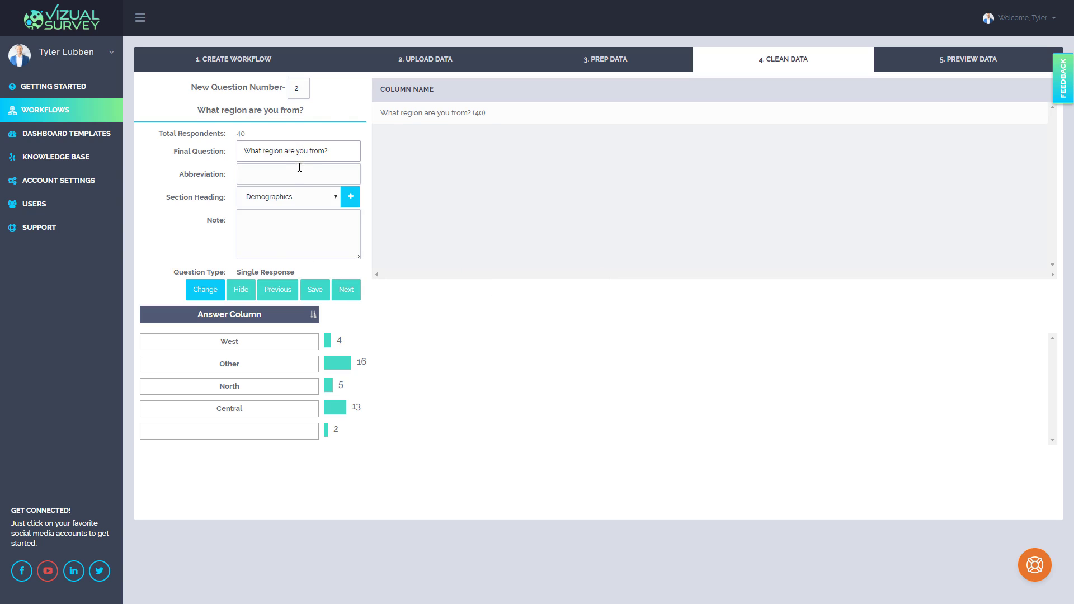
click(298, 170)
text(Regions)
click(348, 291)
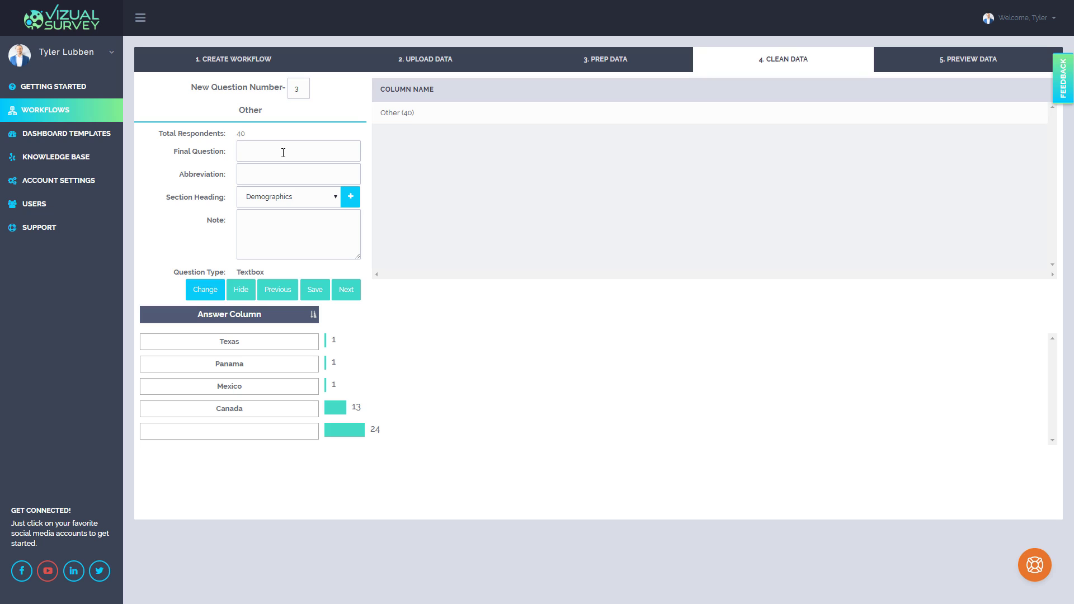
Fill in question 3 with "What region are you from? - Other" and abbreviation "Region - Other", and advance to the next question.
click(283, 152)
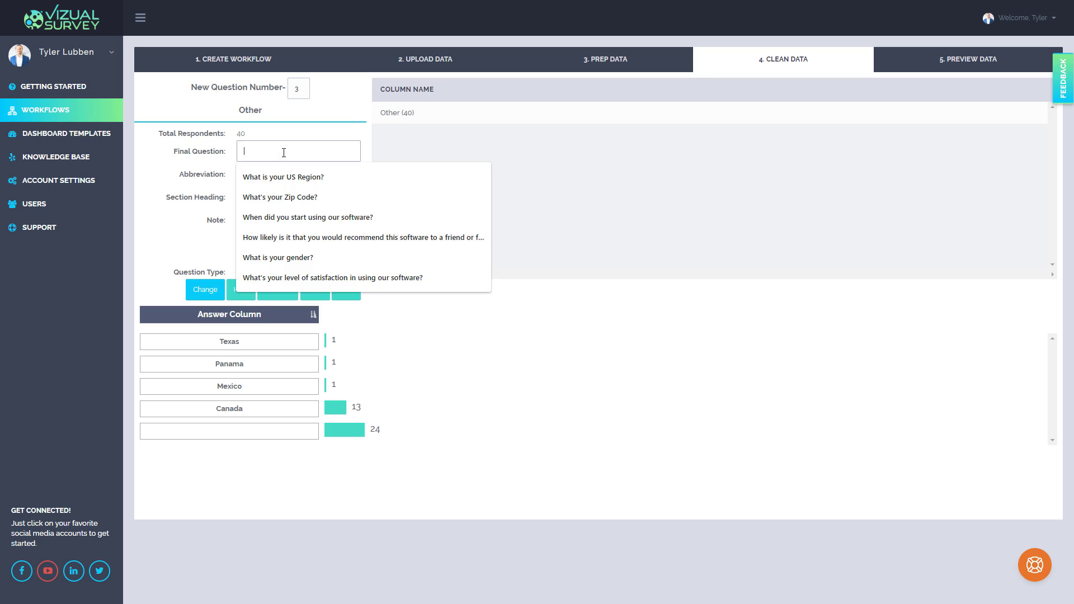
key(ctrl+v)
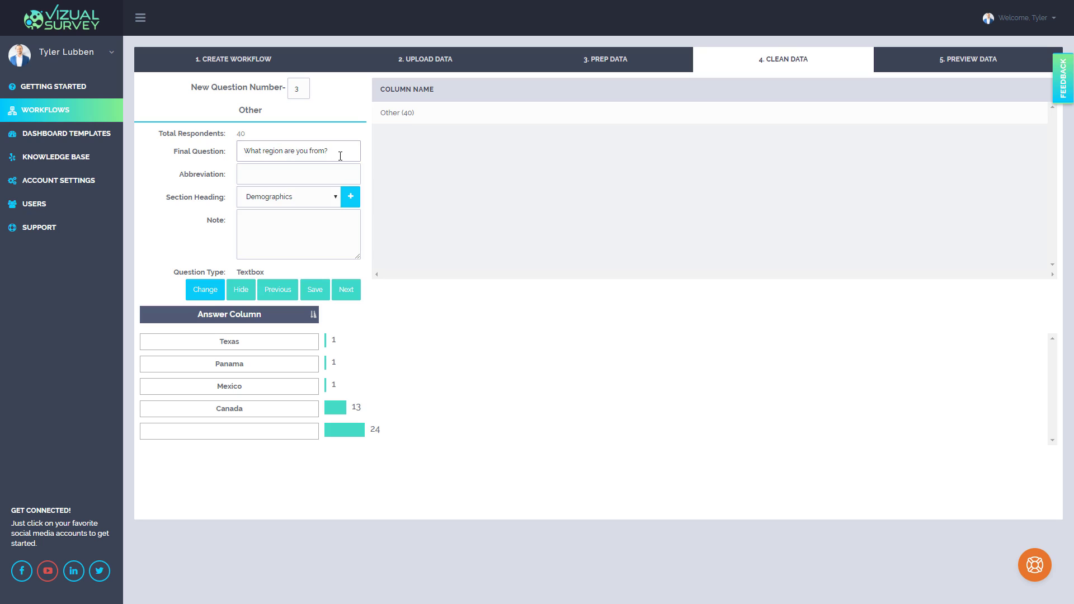
text(- Other)
key(Tab)
text(Region - Other)
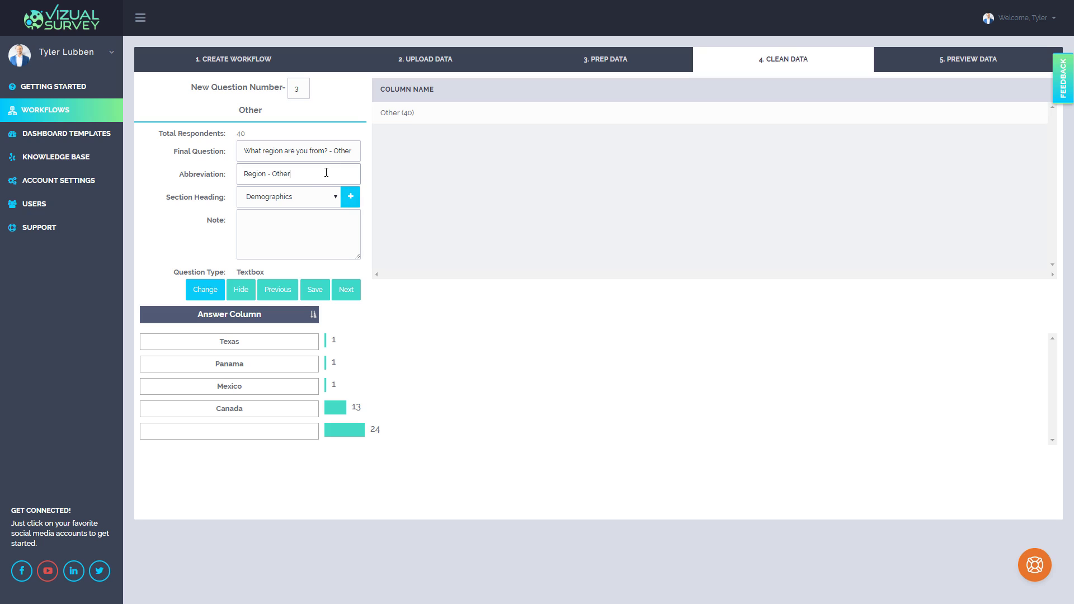
click(347, 294)
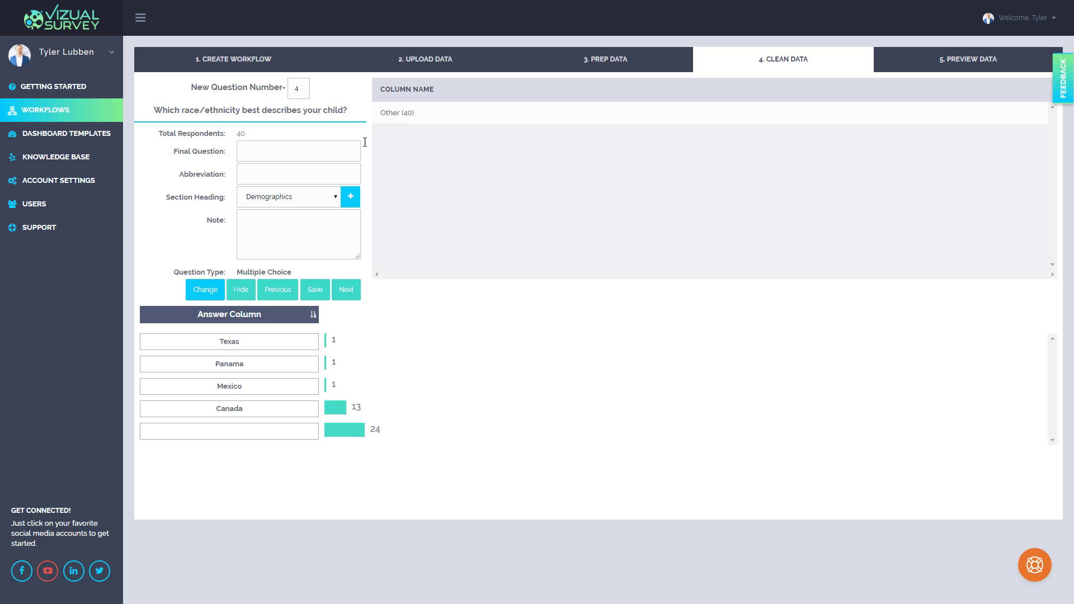
Fill in question 4 with "Which race/ethnicity best describes your child?" and abbreviation "Ethnicity", and advance to the next question.
drag(357, 114, 158, 114)
key(ctrl+c)
click(245, 150)
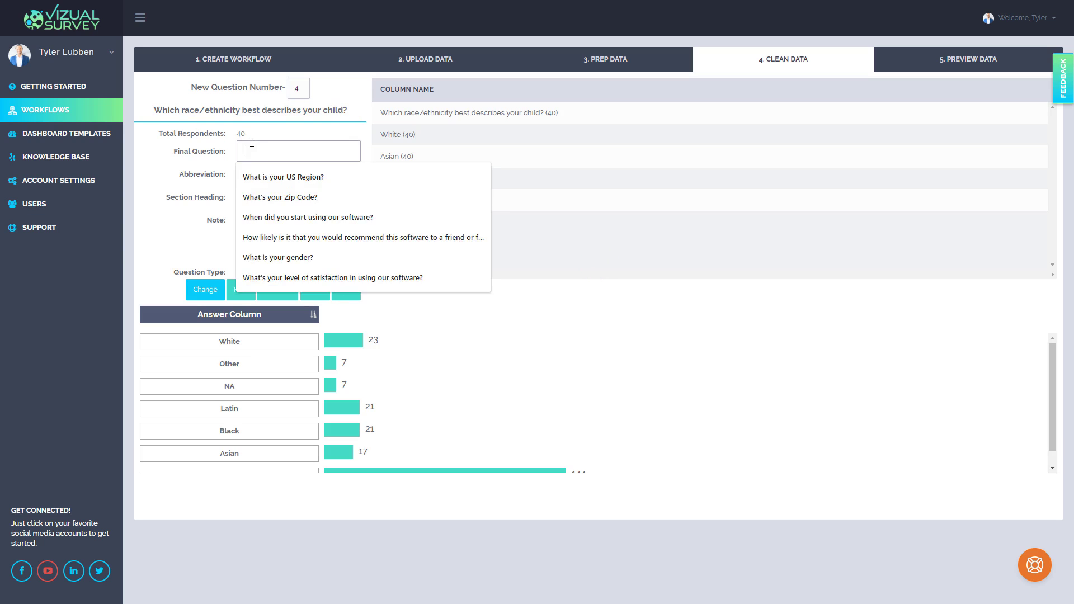
key(ctrl+v)
click(263, 177)
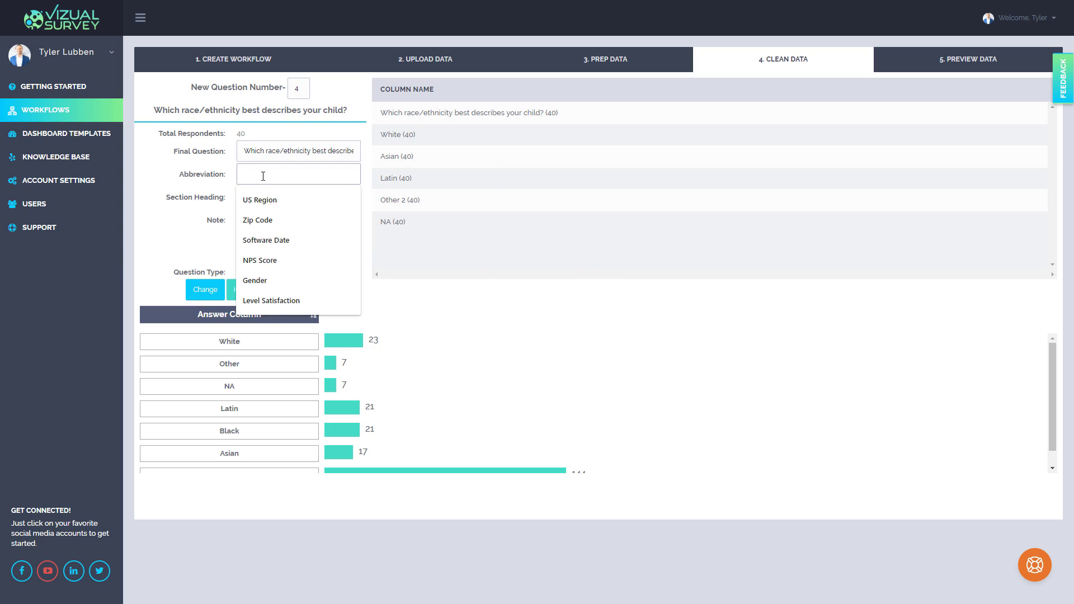
text(Ethnicity)
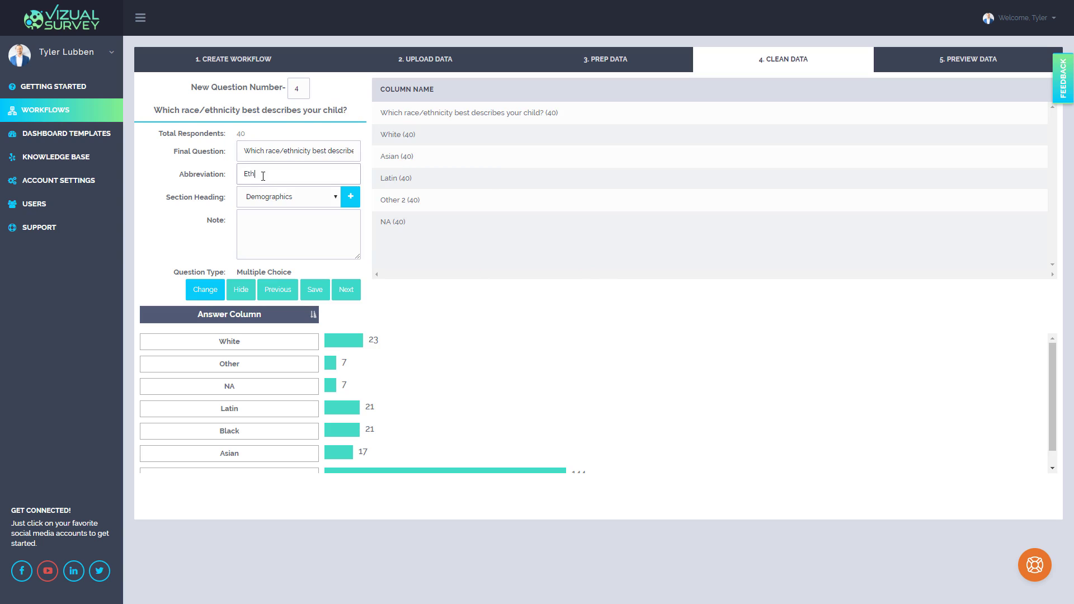
click(346, 293)
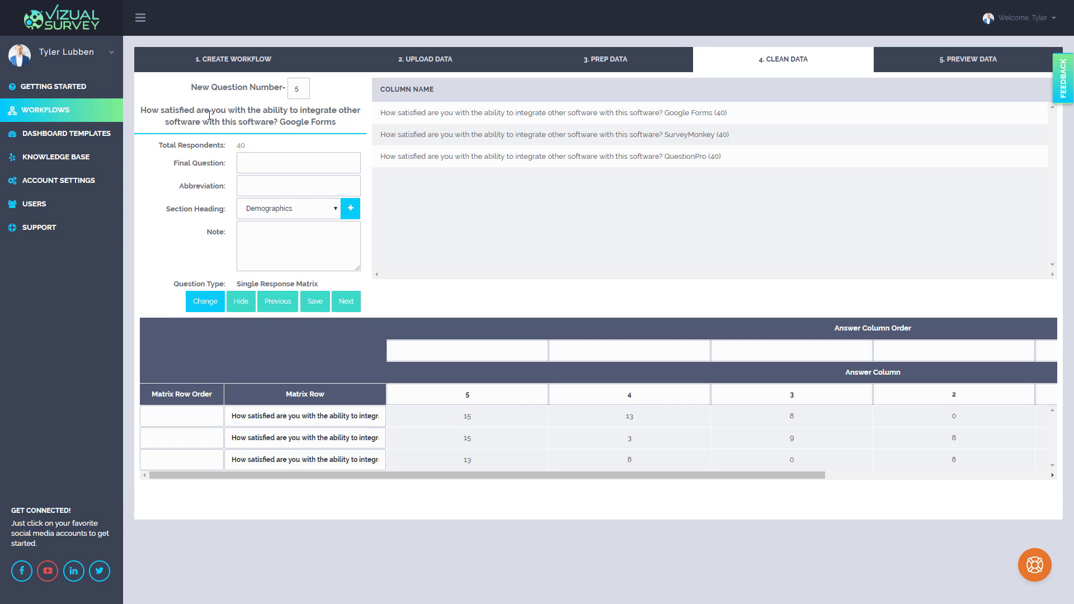
Create a new section heading "Survey Questions" for question 5.
click(350, 208)
click(519, 262)
text(S)
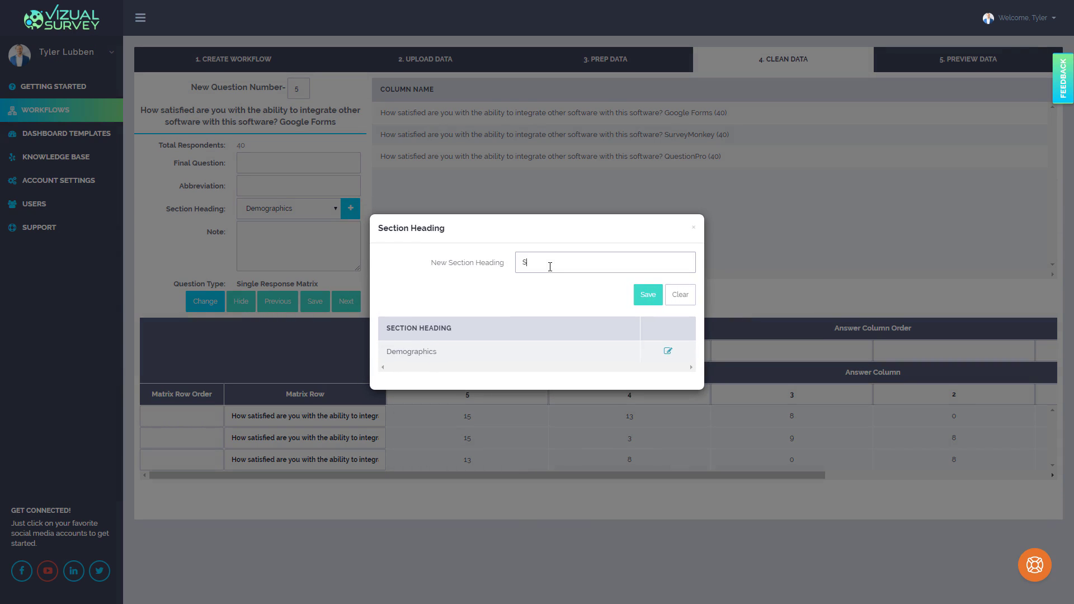
text(urvey Questions)
click(647, 296)
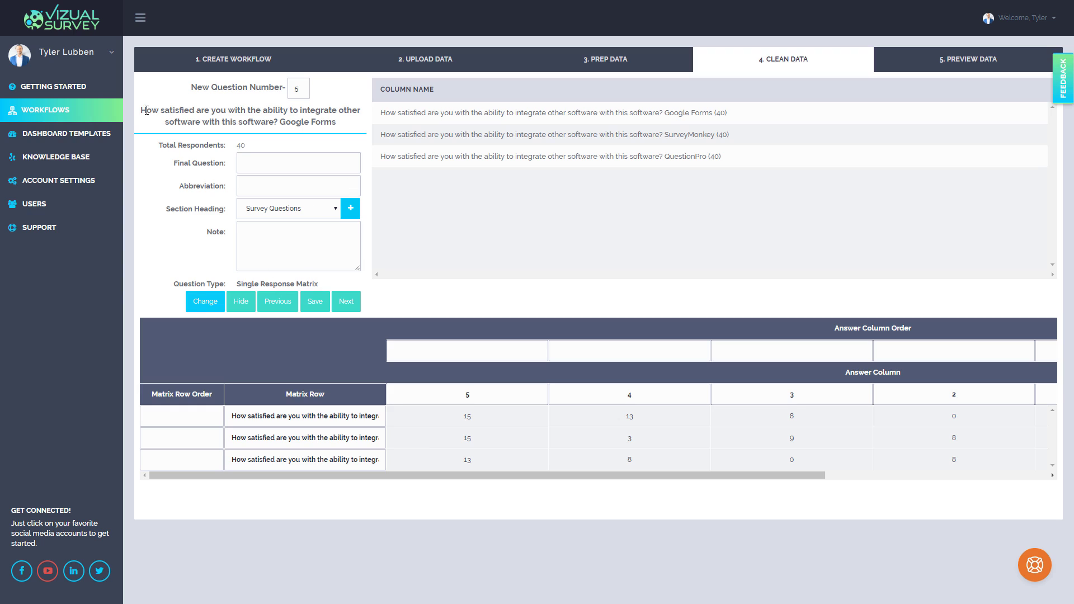
Set question 5's final question to "How satisfied are you with the ability to integrate other software with this software?".
drag(141, 112, 279, 123)
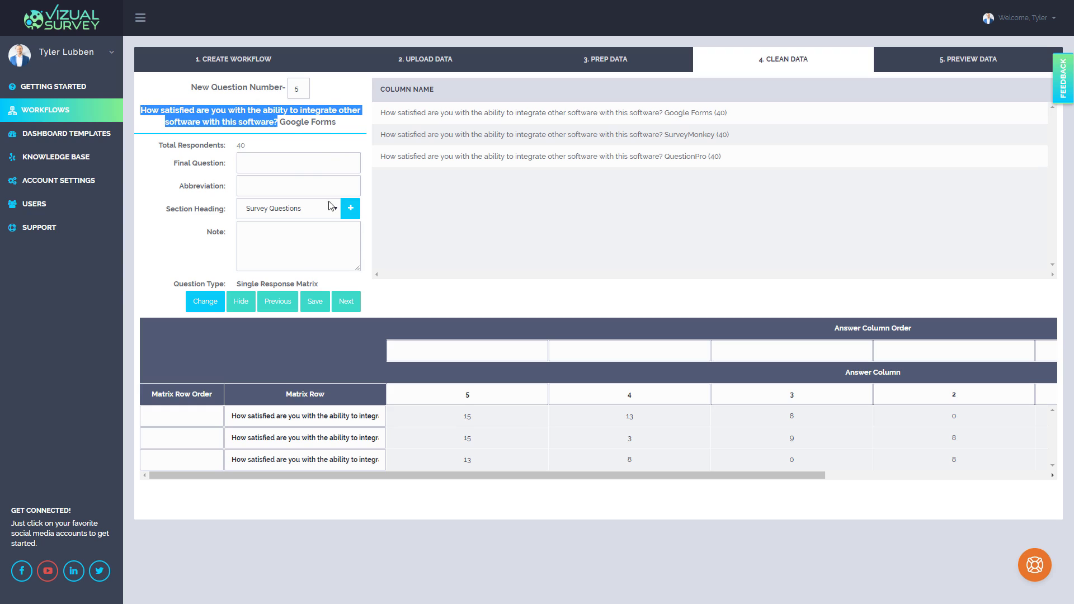
click(292, 164)
key(ctrl+v)
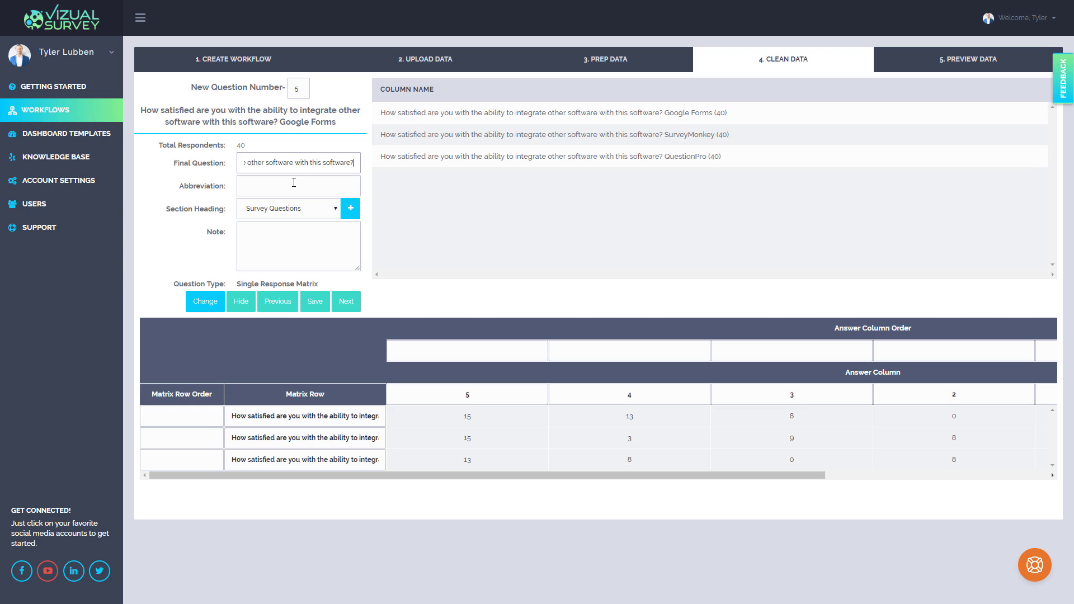
Set question 5's abbreviation to "Satisfied with Integration", correcting the misspelled word.
click(294, 186)
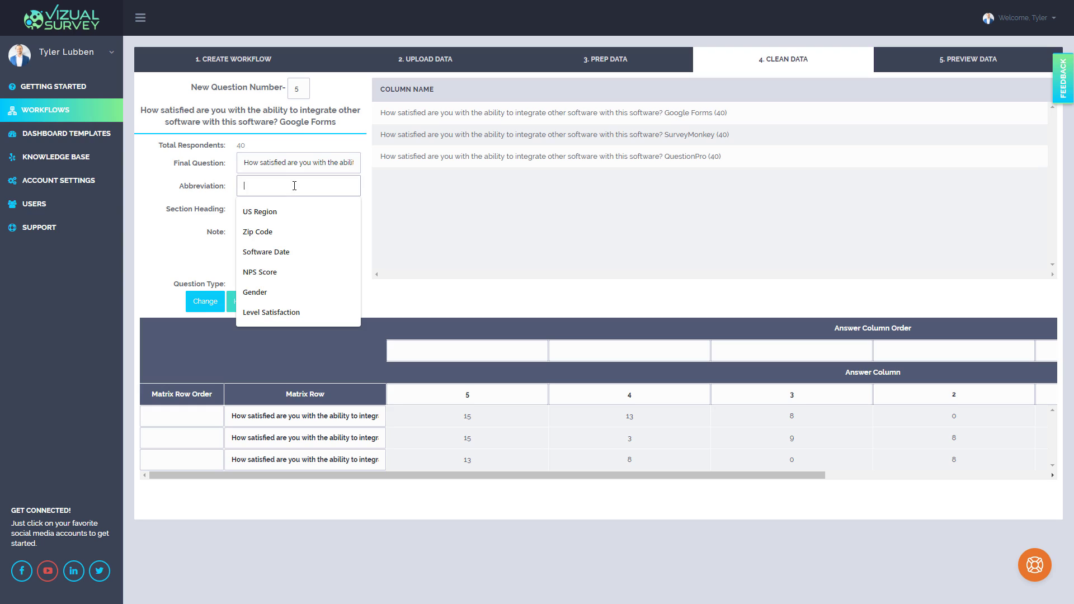
text(Satisfied )
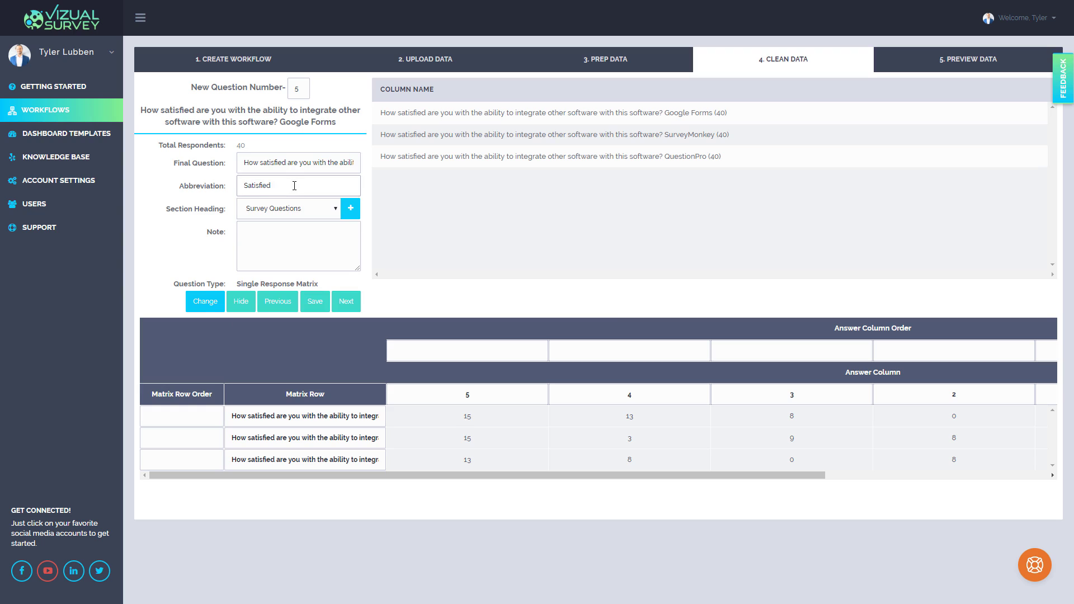
text(eei)
key(BackSpace)
key(BackSpace)
text(with Intergration)
right_click(310, 186)
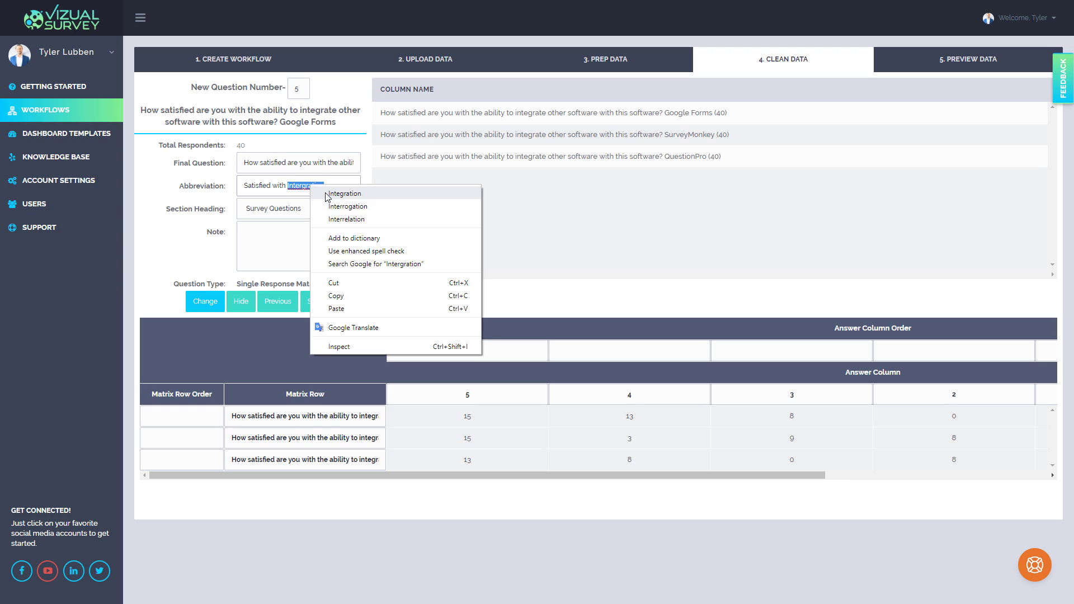
click(344, 194)
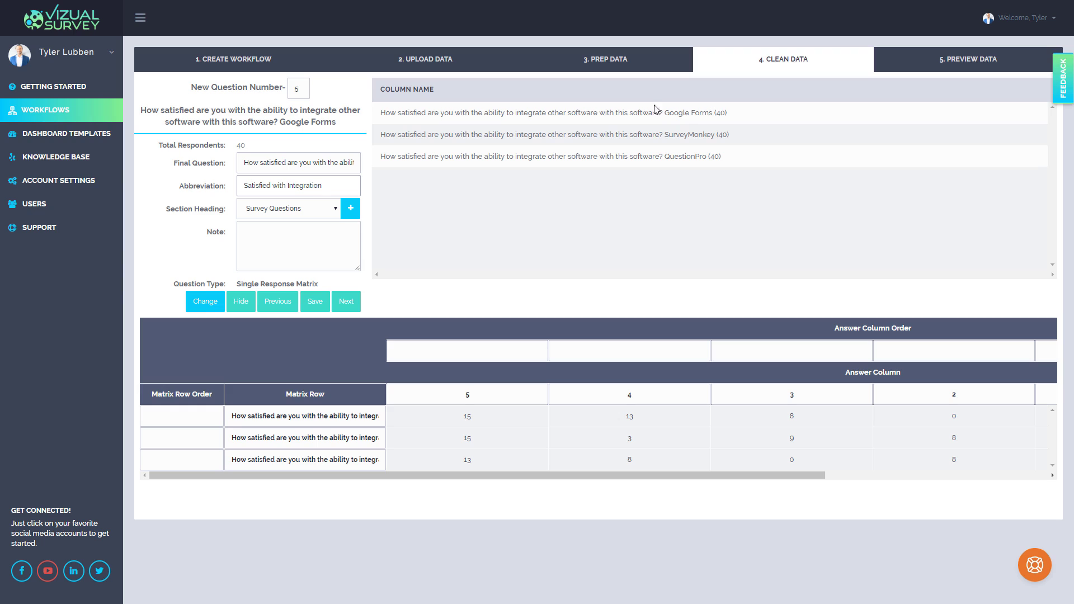
Shorten the first matrix row label of question 5 to "Google Forms" by removing the repeated question text.
click(669, 114)
drag(334, 416, 417, 410)
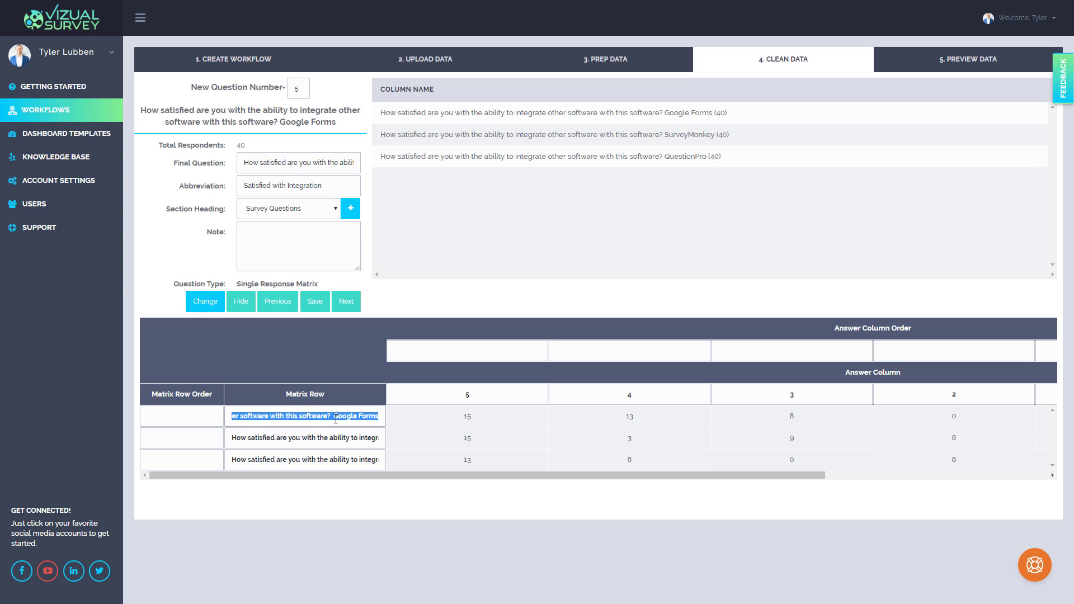
click(335, 417)
key(ctrl+a)
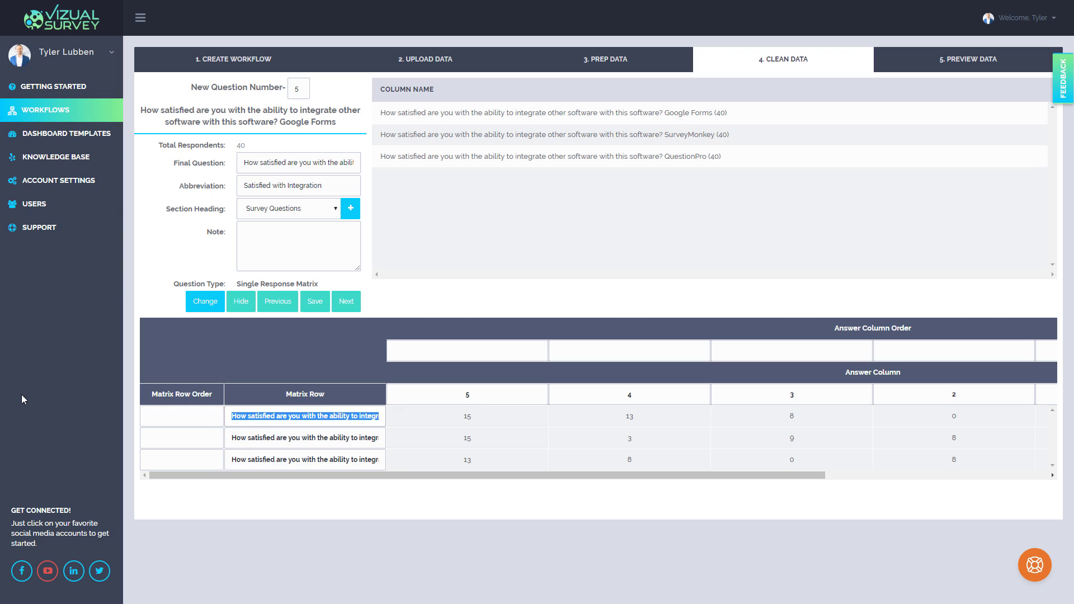
key(BackSpace)
Strip the question text from question 5's other two matrix row labels, leaving "SurveyMonkey" and "QuestionPro".
drag(266, 436, 546, 427)
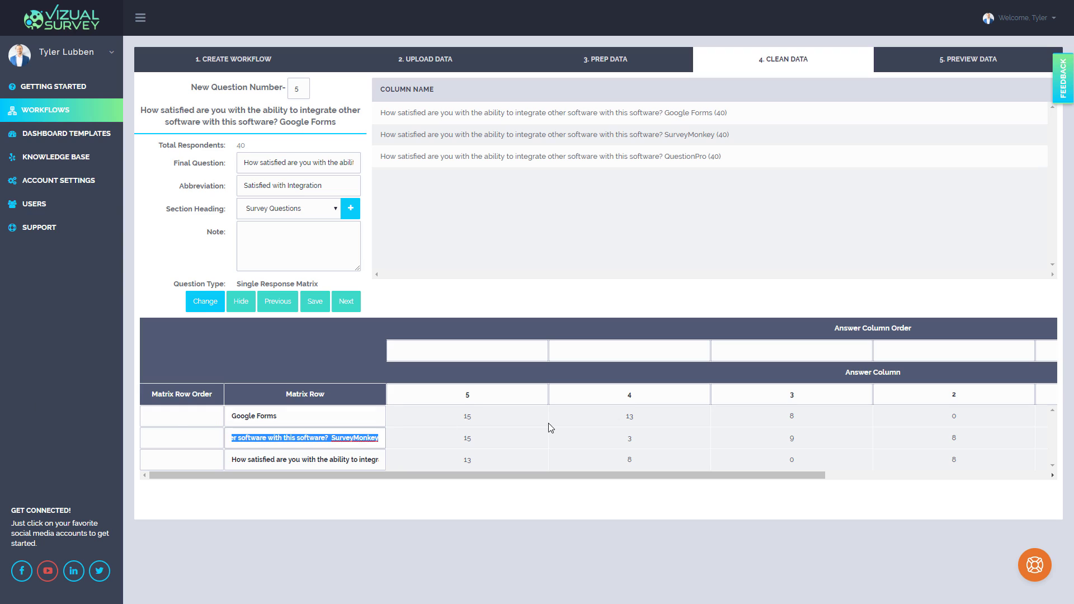
click(332, 437)
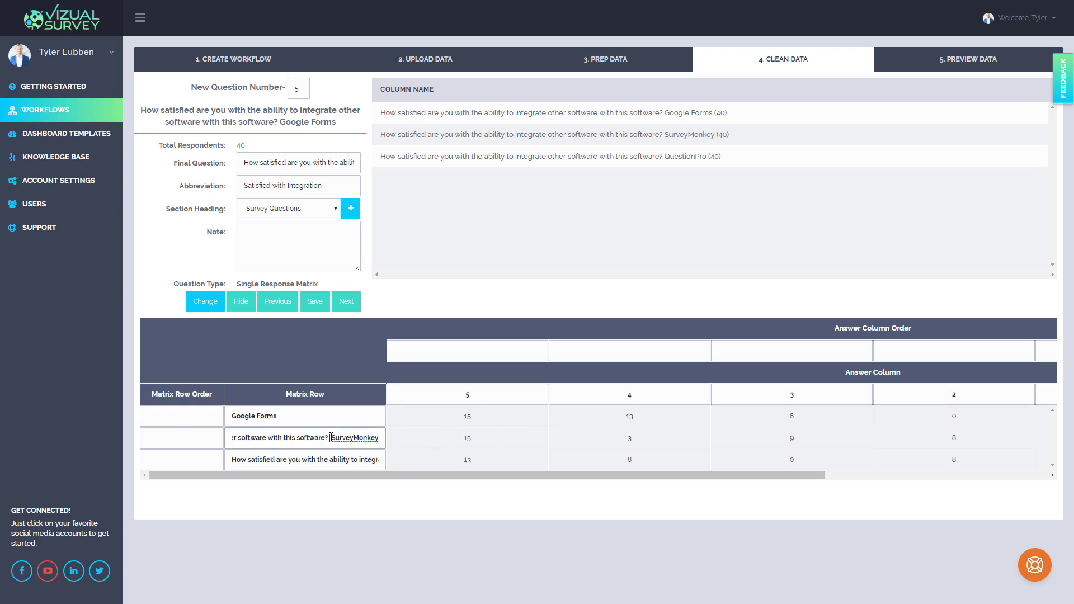
key(shift+Home)
key(BackSpace)
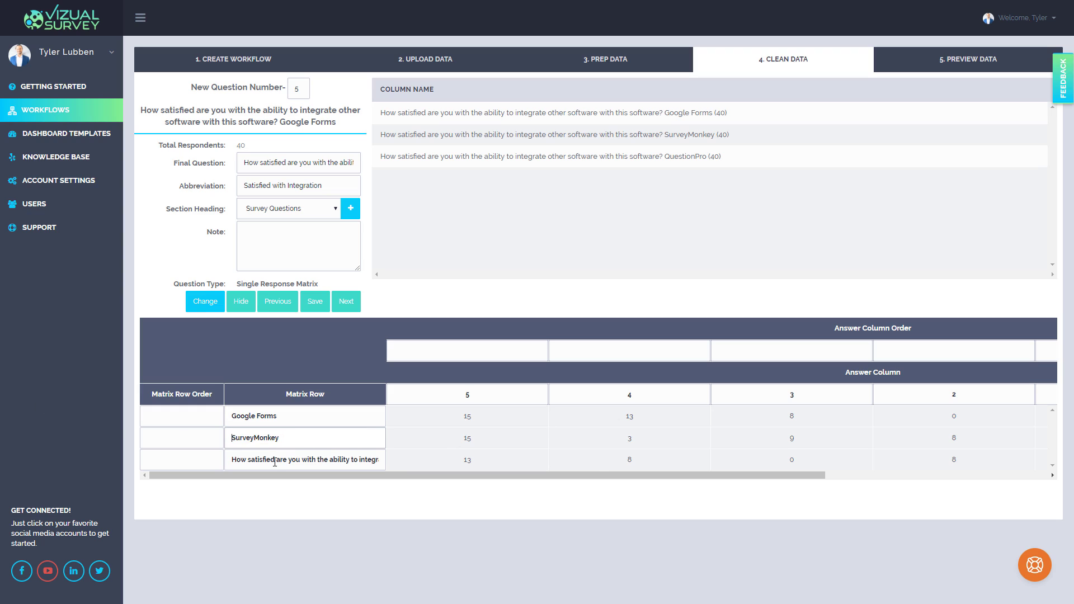
drag(233, 459, 593, 465)
click(338, 460)
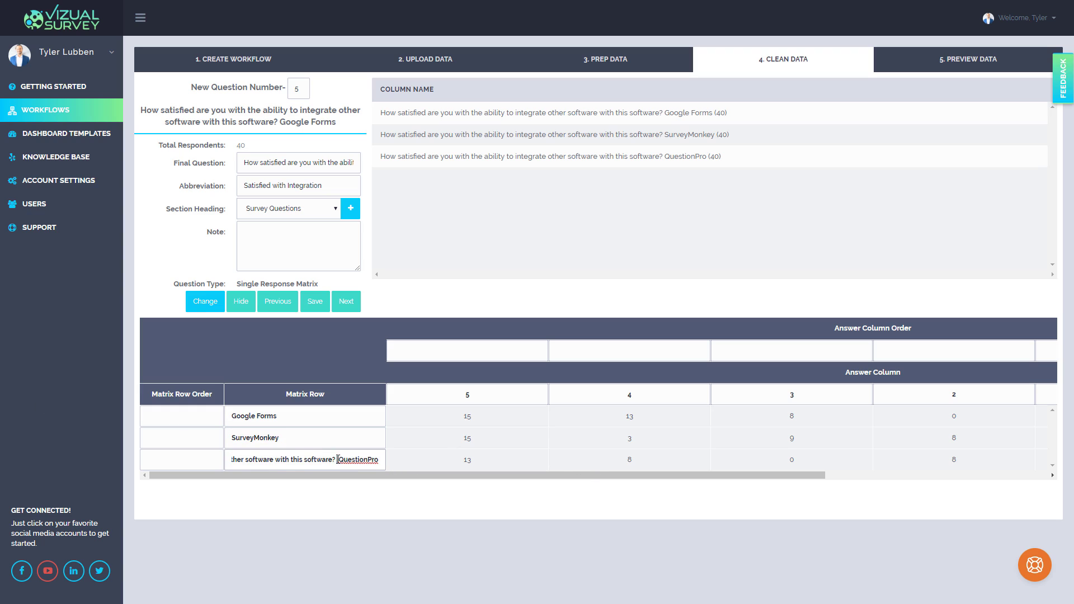
key(shift+Home)
key(BackSpace)
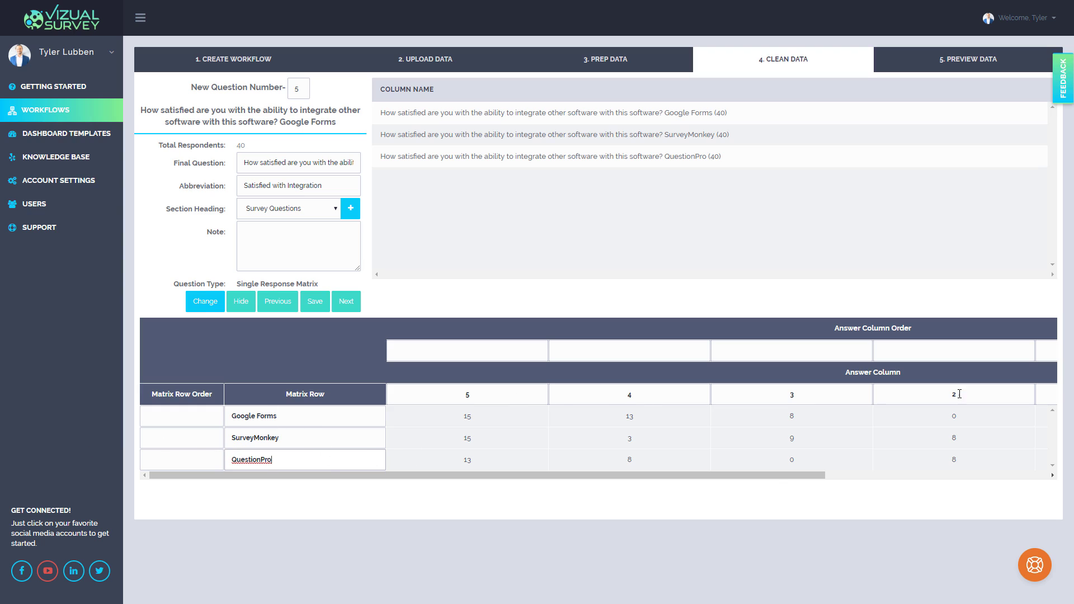
Set the answer column order of question 5 to 1, 2, 3, 4 and 5 for answers 5, 4, 3, 2 and 1.
drag(756, 480, 981, 465)
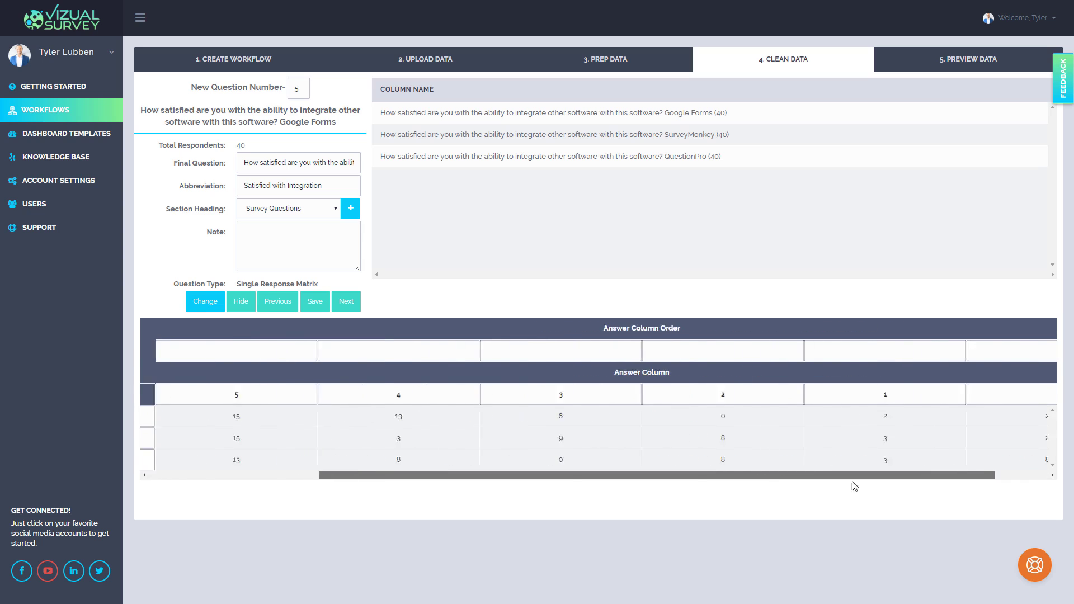
drag(855, 486, 566, 486)
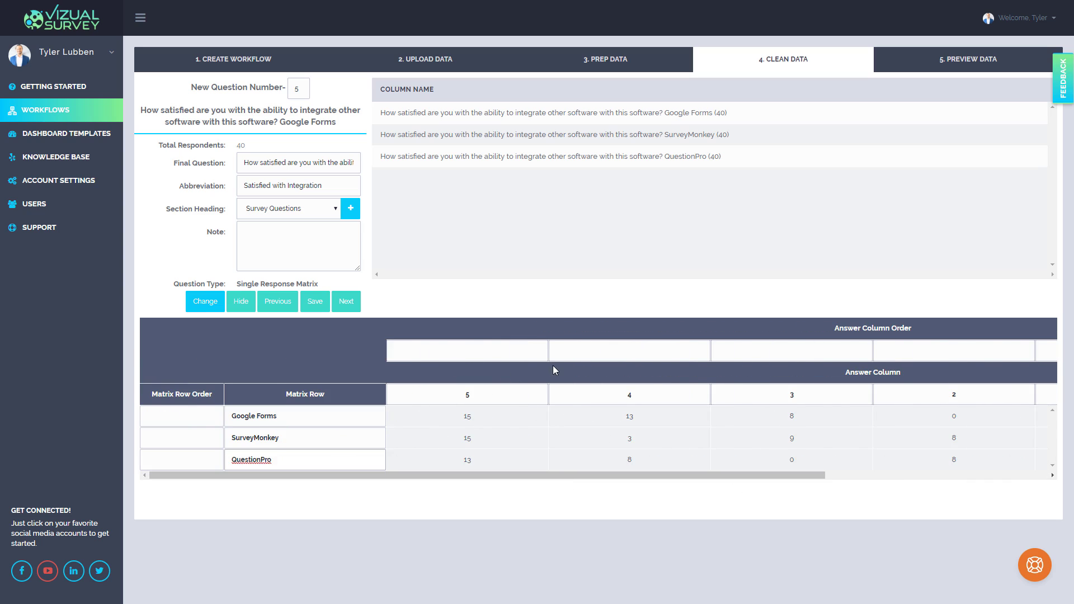
drag(750, 477, 699, 489)
click(485, 351)
text(1)
click(612, 356)
text(2)
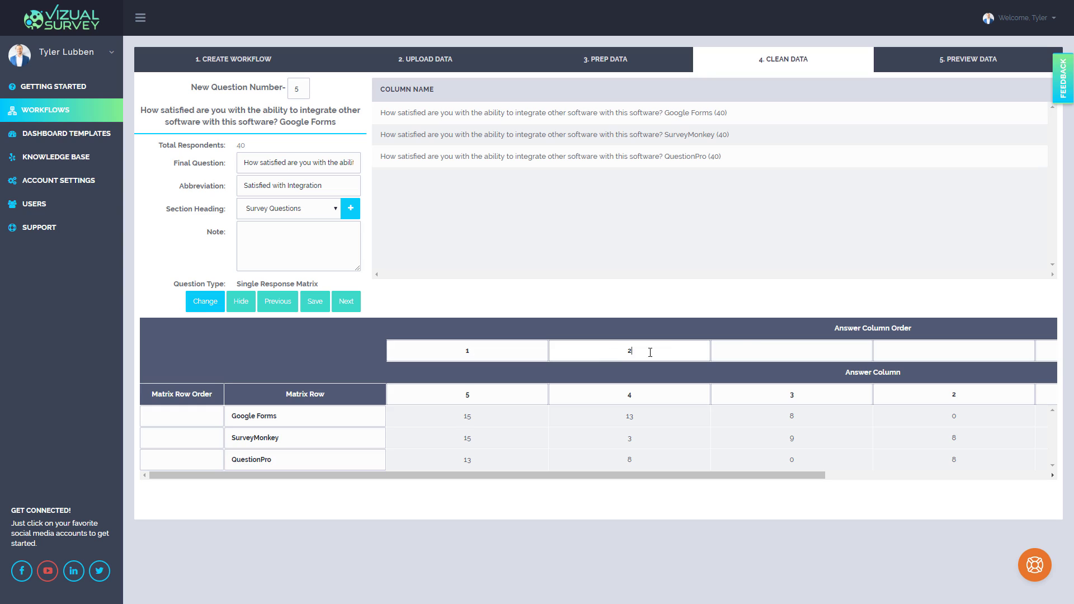
click(741, 353)
text(3)
click(907, 351)
text(4)
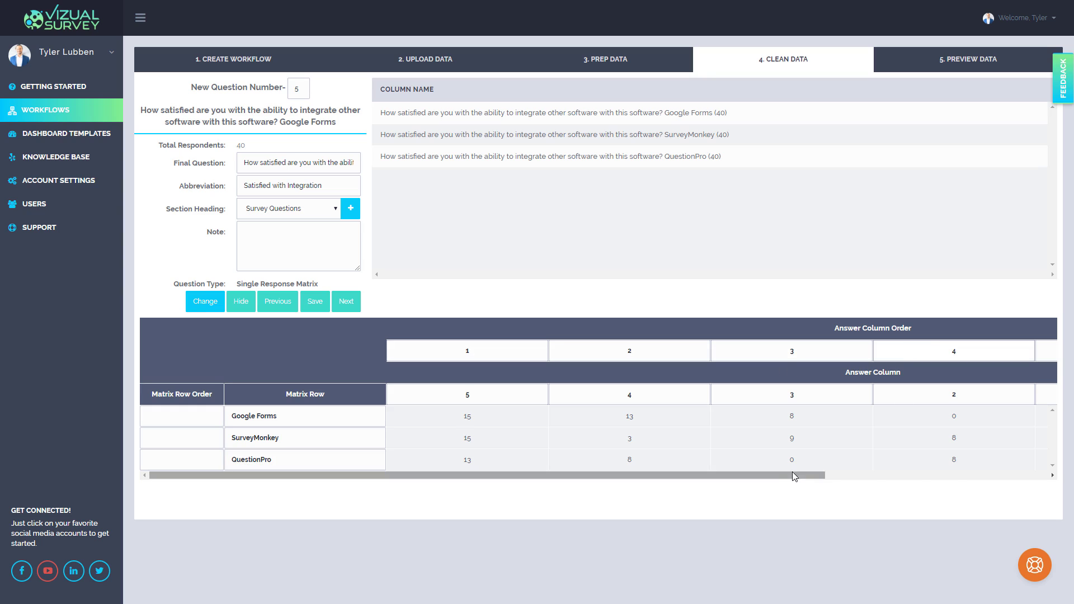
drag(792, 475, 952, 474)
click(924, 361)
text(5)
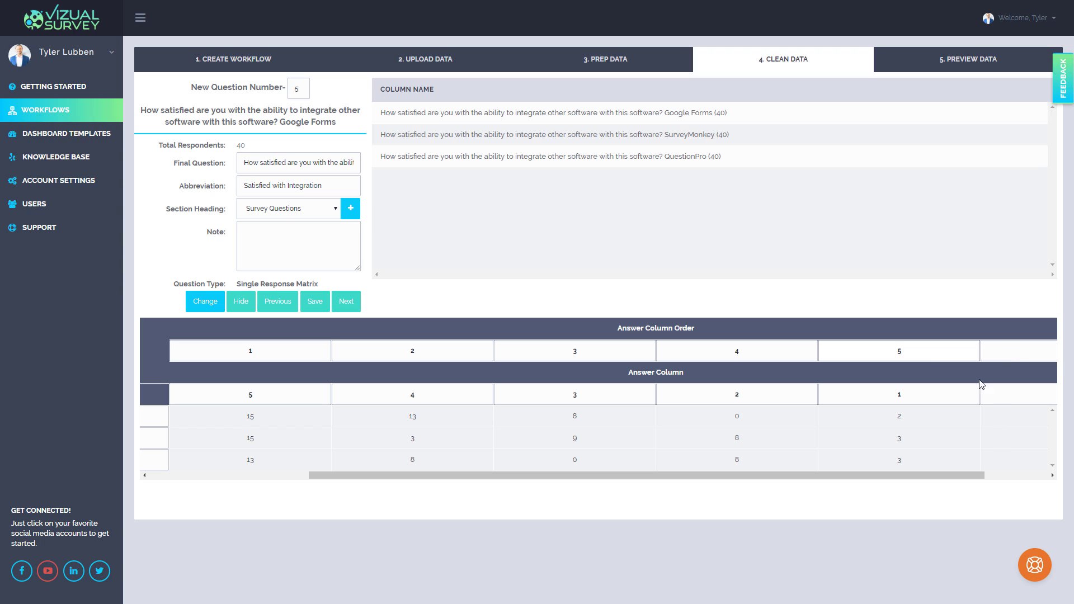
drag(954, 475, 795, 476)
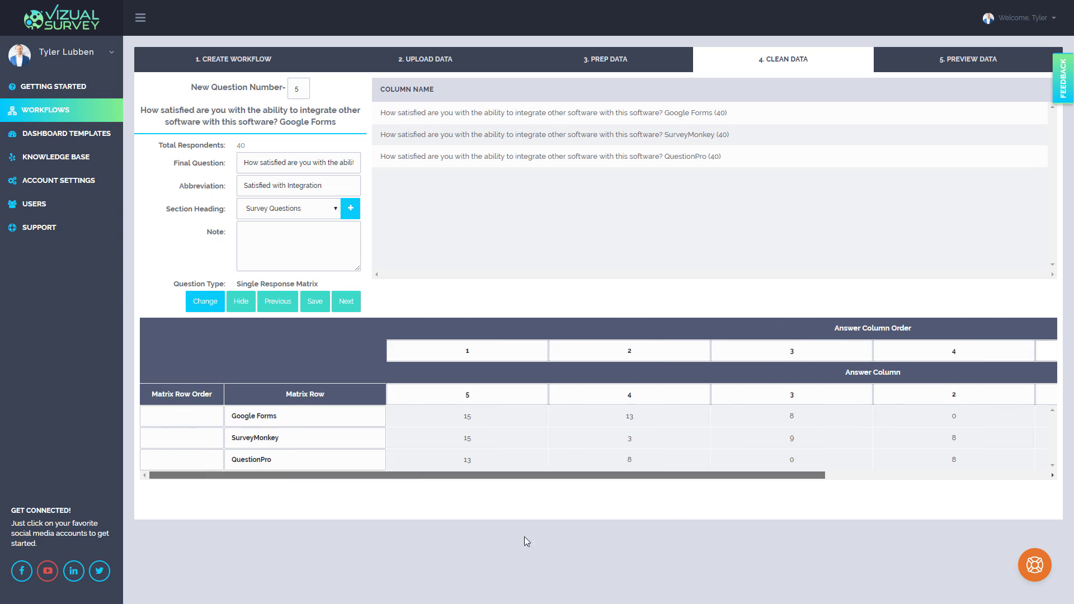
Number question 5's matrix rows 1, 2 and 3 in the row order, and advance to the next question.
click(196, 417)
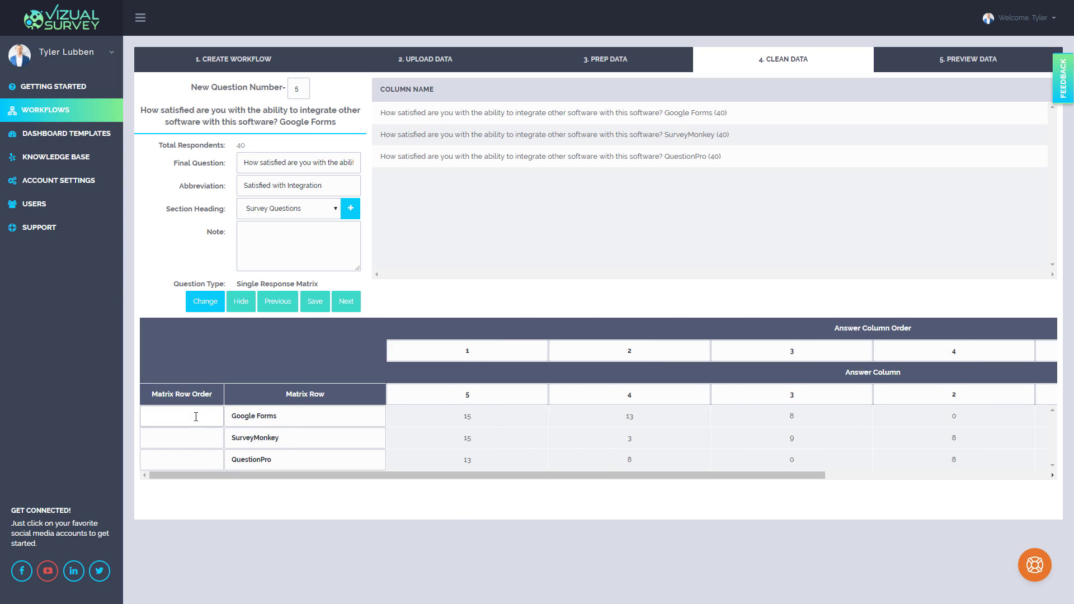
text(1)
click(202, 461)
text(2)
text(3)
click(347, 305)
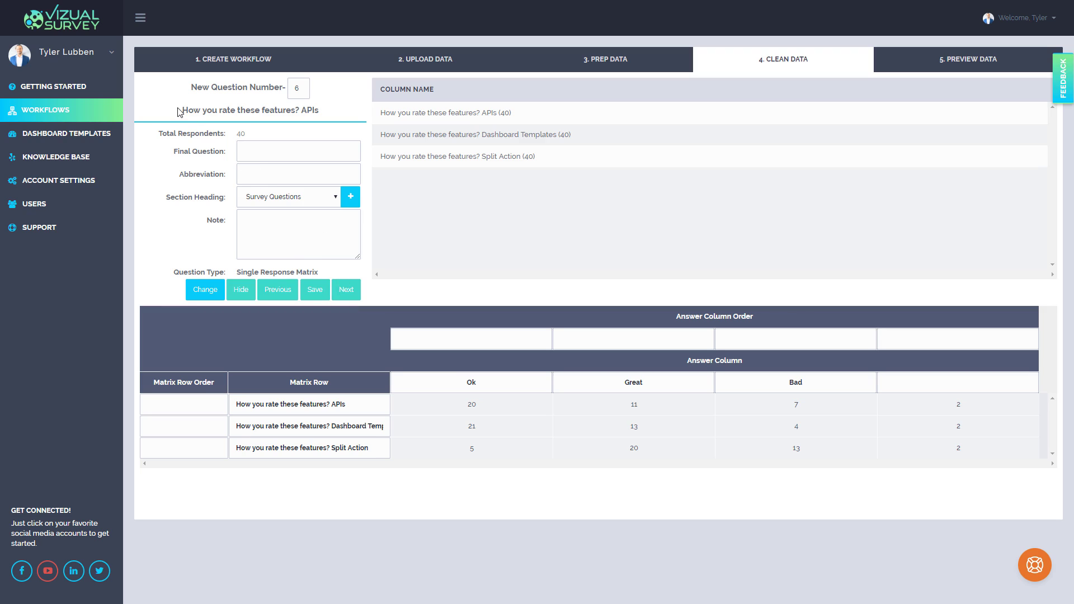
Fill in question 6 with the final question "How you rate these features?" and the abbreviation "Rate Features".
drag(182, 110, 304, 111)
key(ctrl+c)
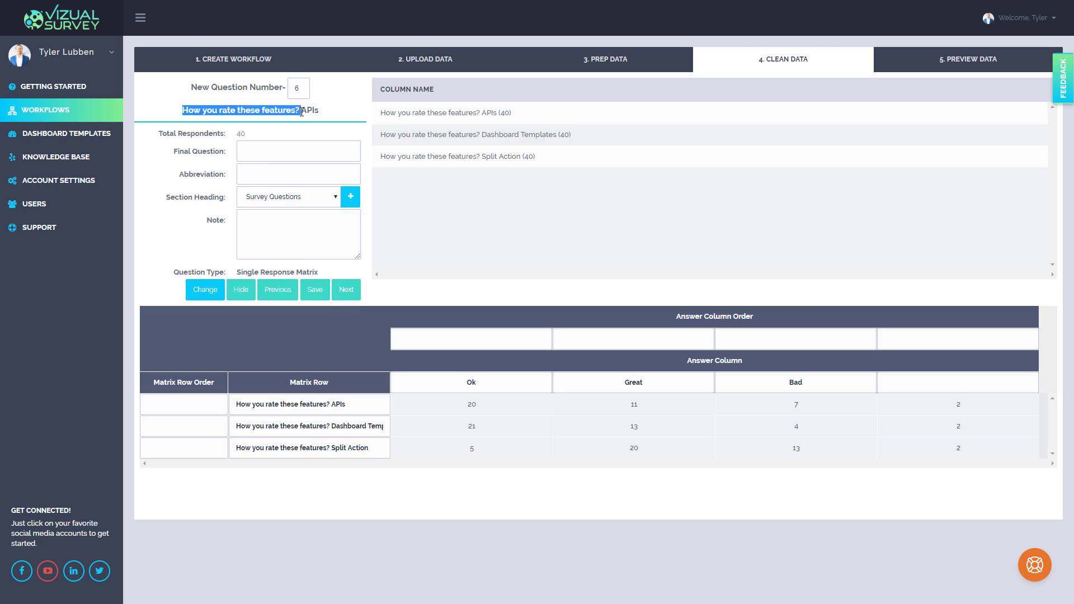
click(297, 146)
key(ctrl+v)
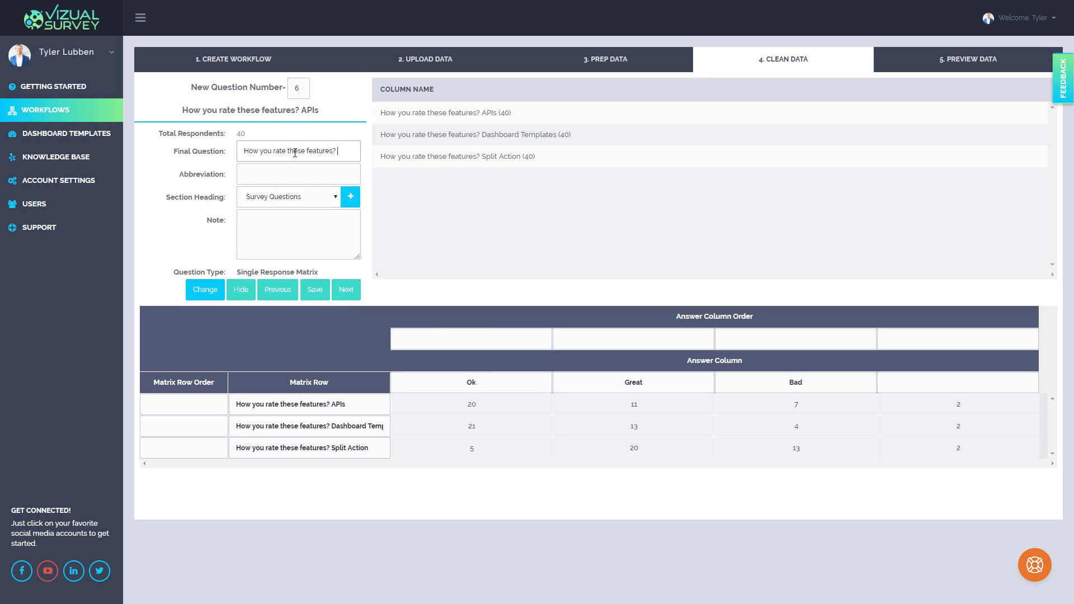
click(289, 173)
text(Rate Features)
Shorten question 6's matrix row labels to "APIs", "Dashboard Templates" and "Split Action".
drag(334, 404, 235, 404)
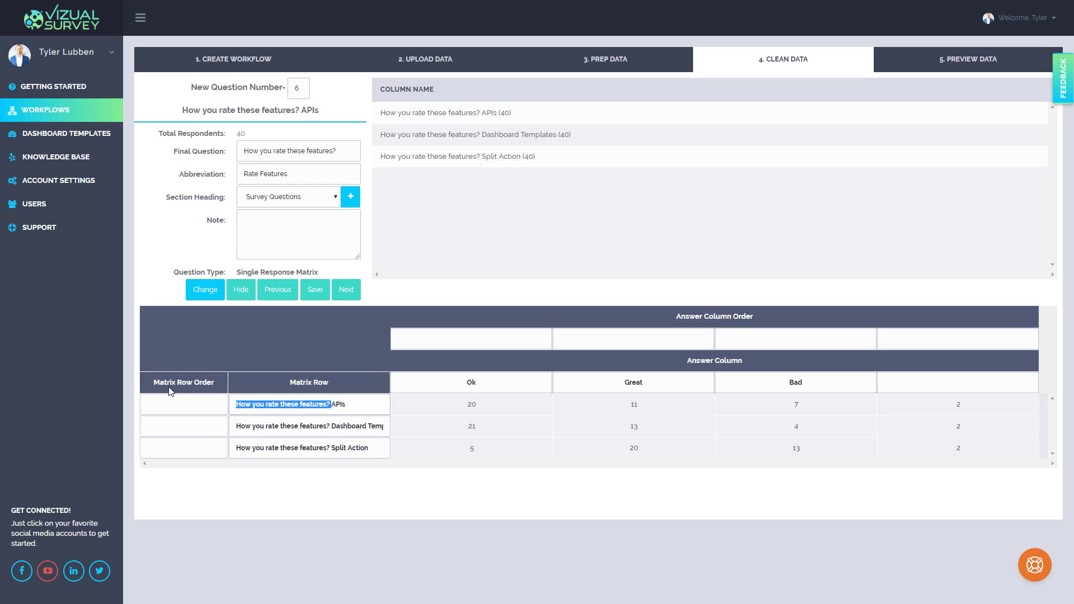
key(BackSpace)
drag(334, 425, 235, 426)
key(BackSpace)
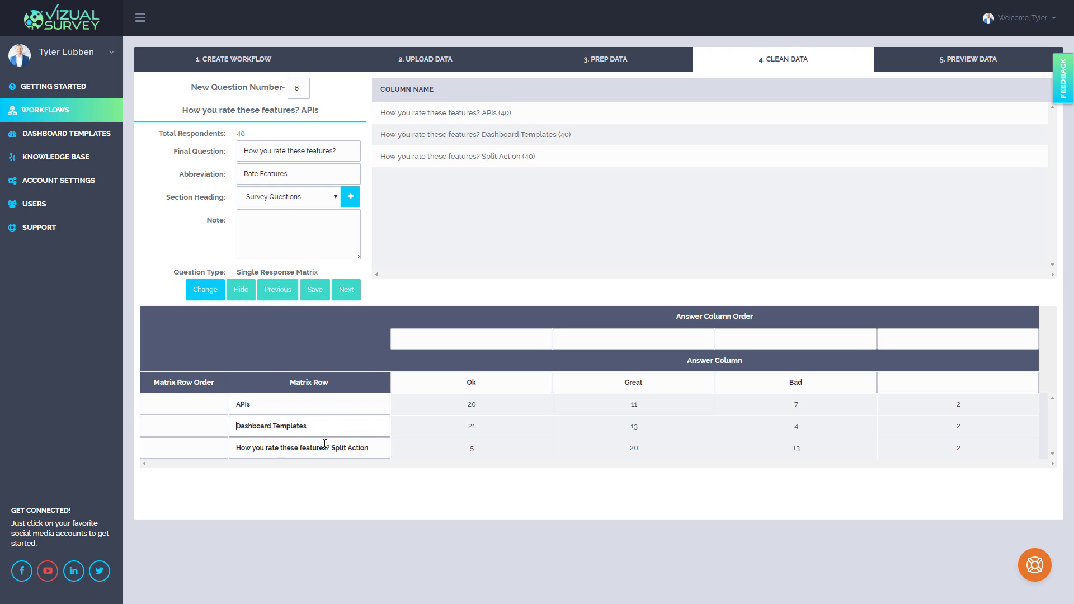
key(shift+Home)
key(BackSpace)
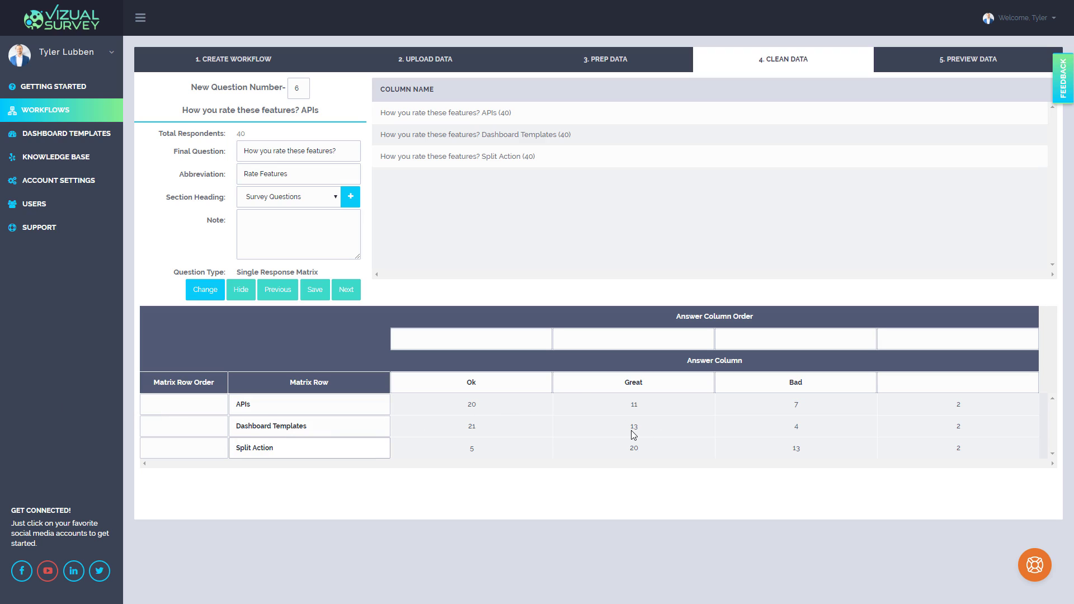
Order question 6's answer columns as Great 1, Ok 2 and Bad 3, and advance to the next question.
click(652, 339)
text(1)
click(754, 338)
click(518, 346)
text(2)
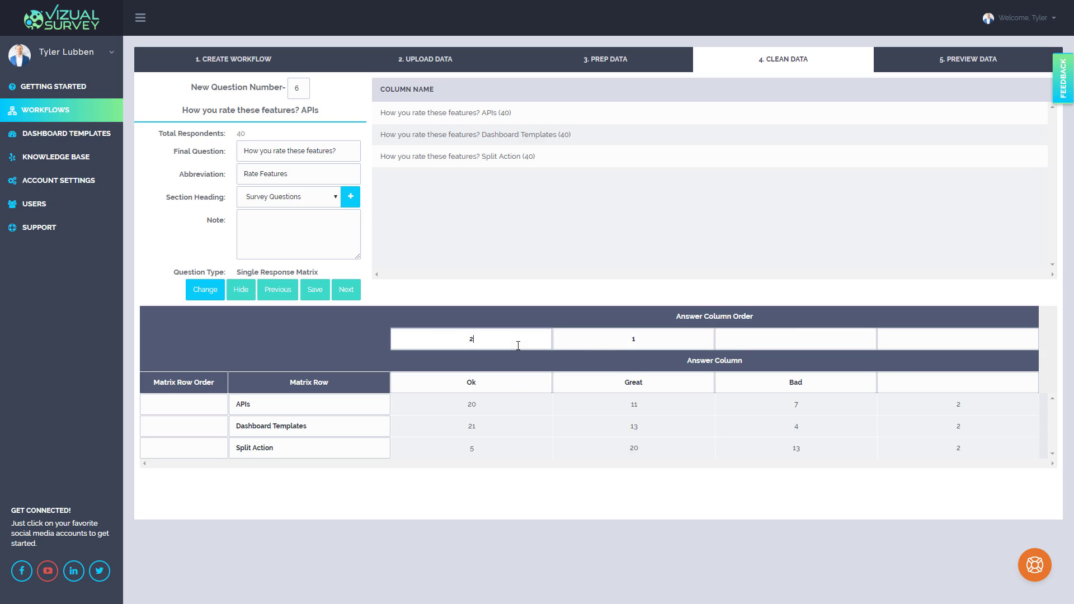
click(792, 344)
text(3)
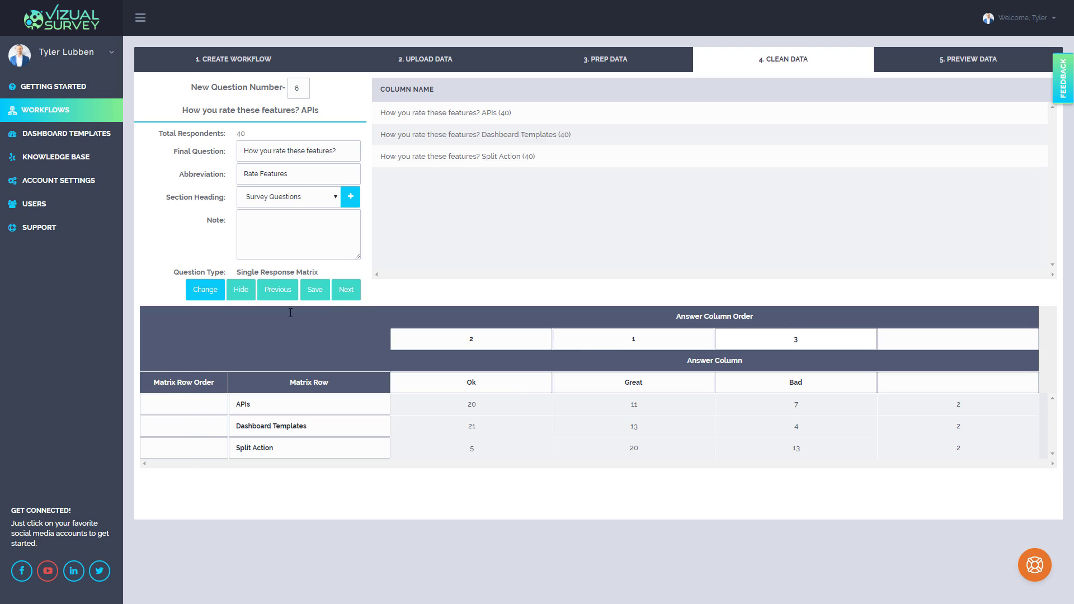
click(342, 291)
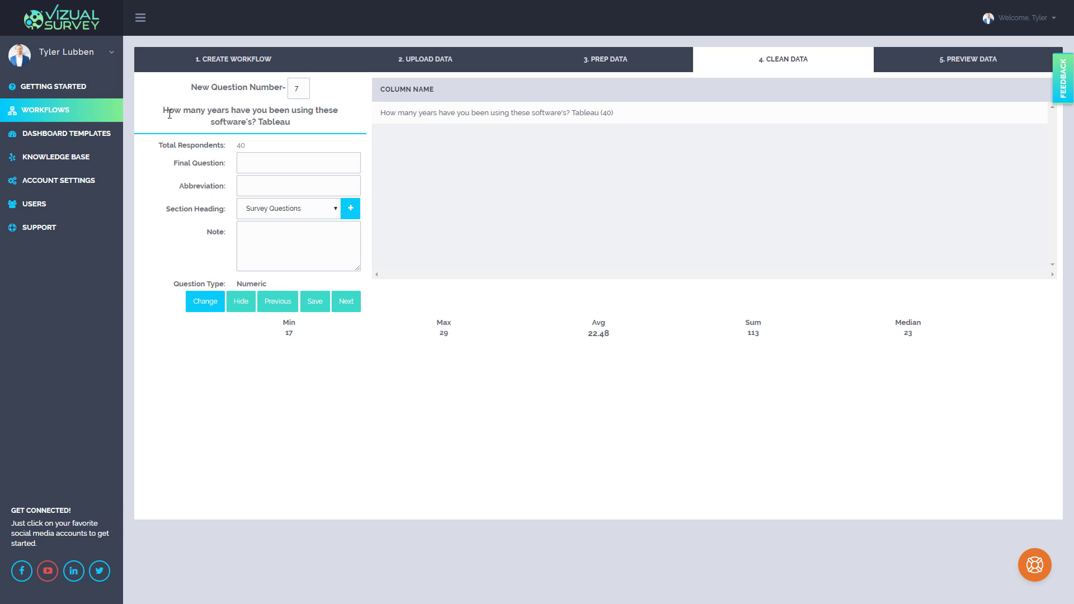
Fill in question 7 with "How many years have you been using these software's?" and the abbreviation "Year Using Tableau".
drag(162, 110, 259, 121)
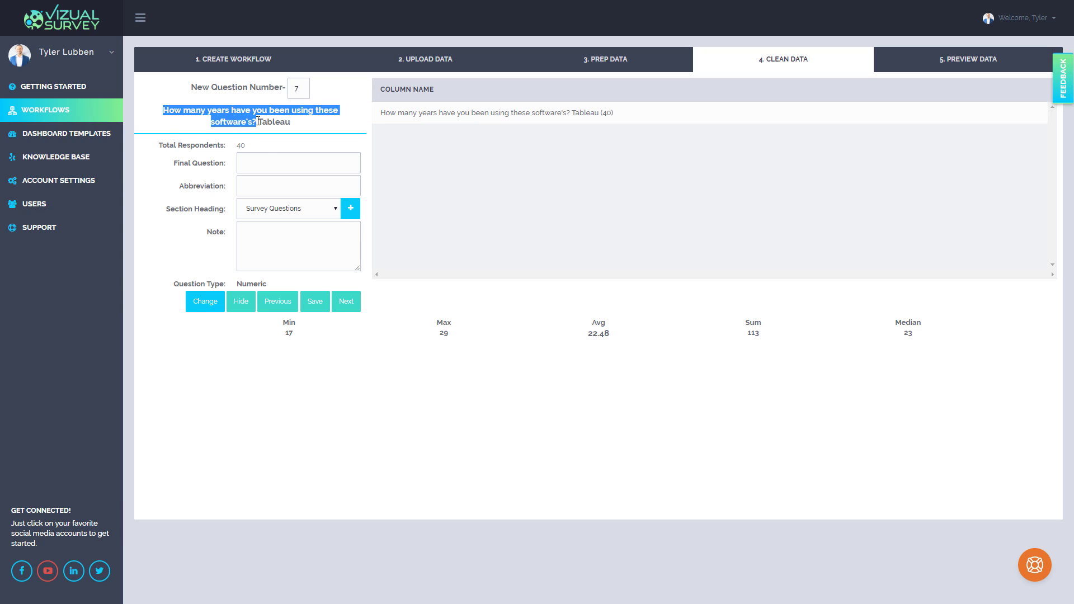
key(ctrl+c)
click(267, 163)
key(ctrl+v)
key(Tab)
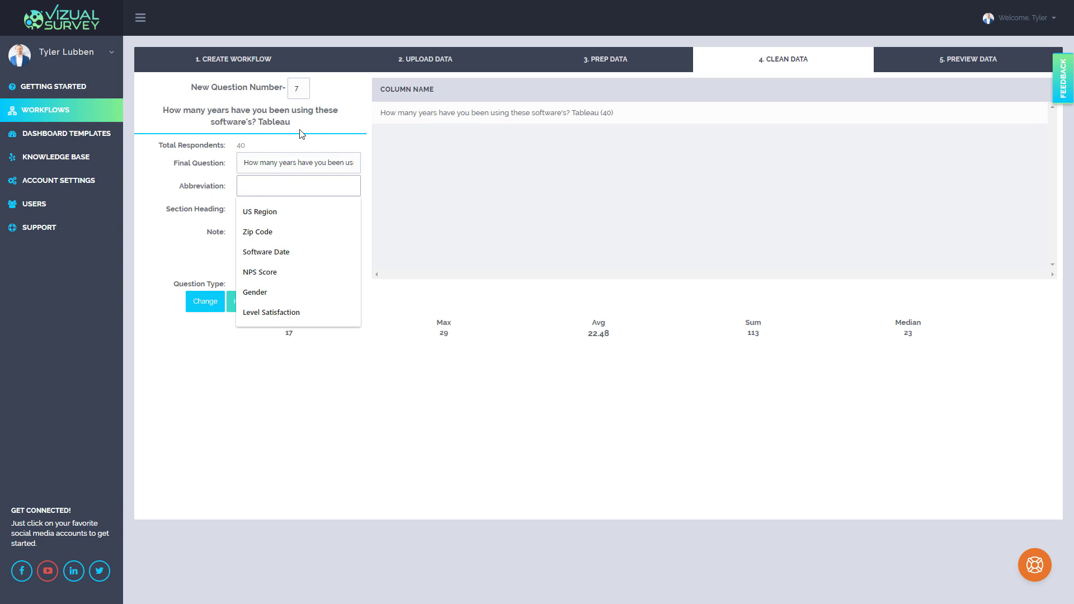
text(Yeat)
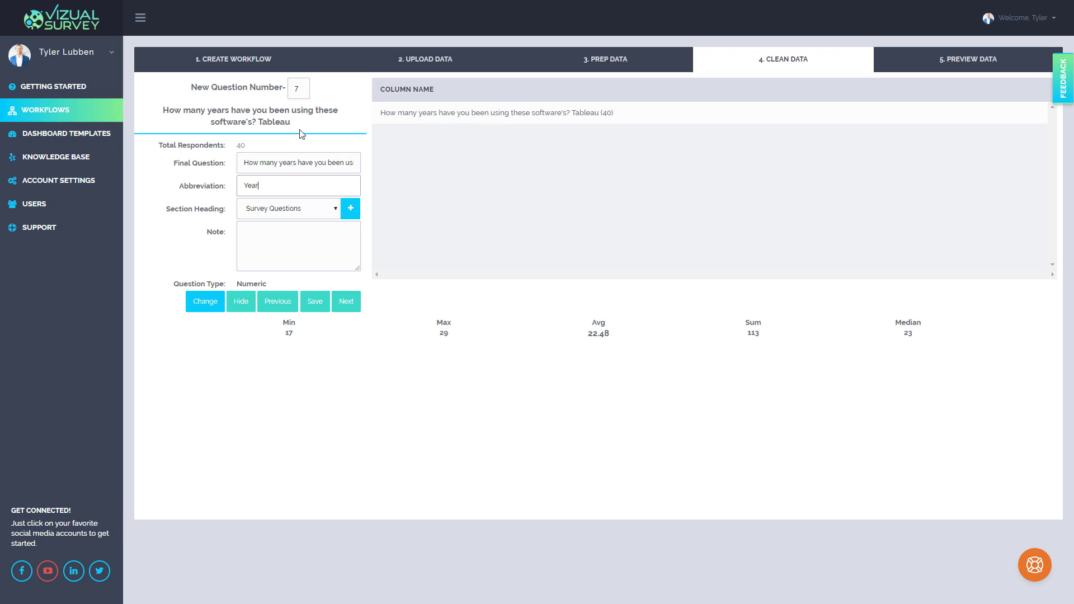
text( Using Tableau)
Append "- Tableau" to question 7's final question and advance to the next question.
mouse_move(342, 163)
mouse_down()
mouse_move(408, 161)
mouse_move(353, 160)
mouse_up()
click(355, 162)
text(- Ta)
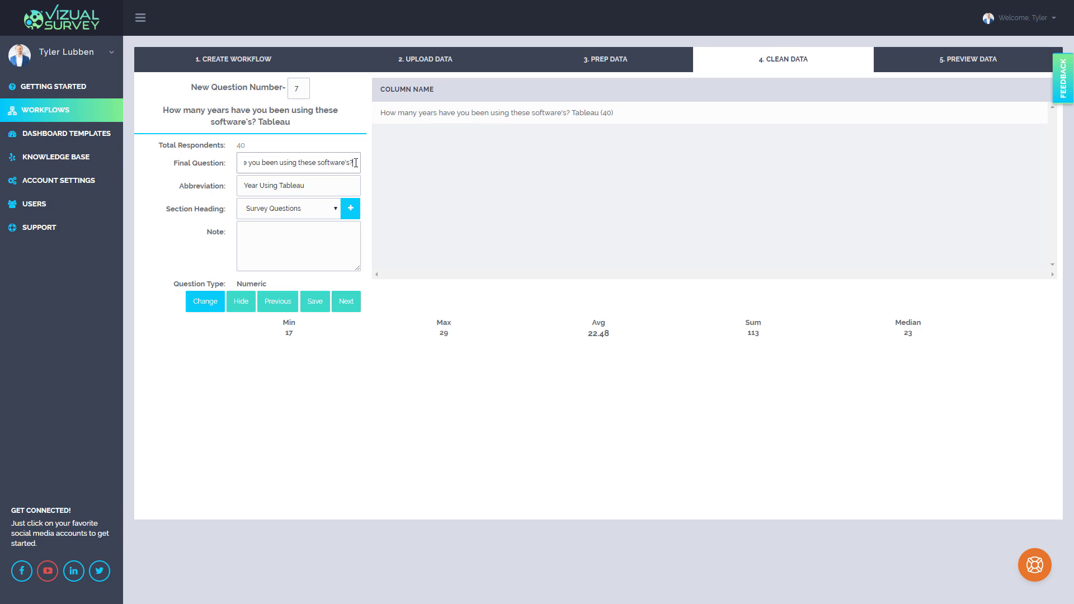
text(bleau)
click(348, 303)
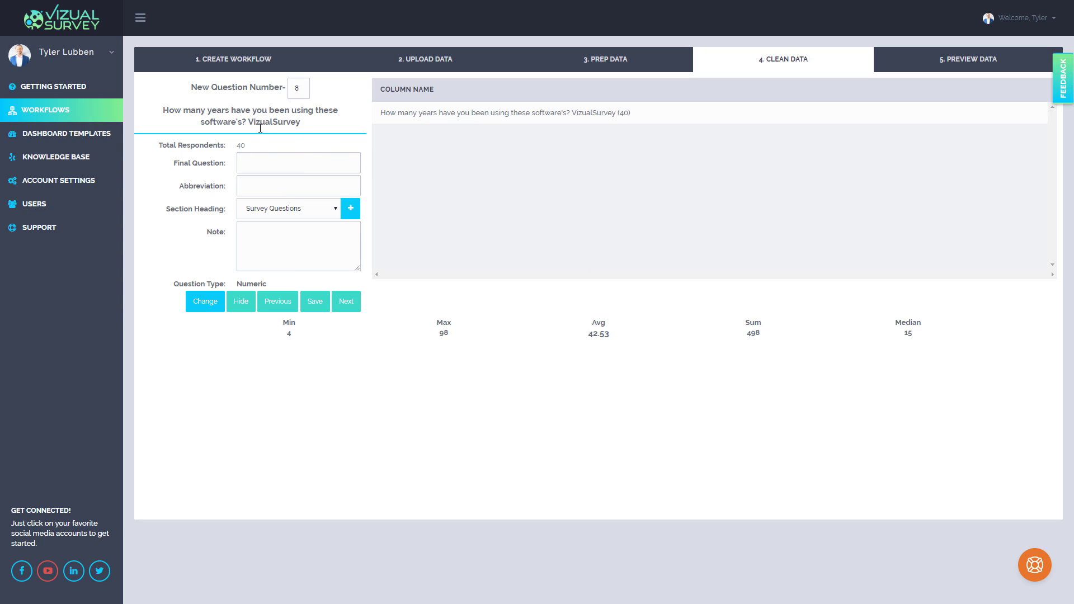
Copy question 8's full heading, including "VizualSurvey", into its final question.
click(261, 163)
drag(318, 124, 165, 110)
key(ctrl+c)
click(248, 162)
key(ctrl+v)
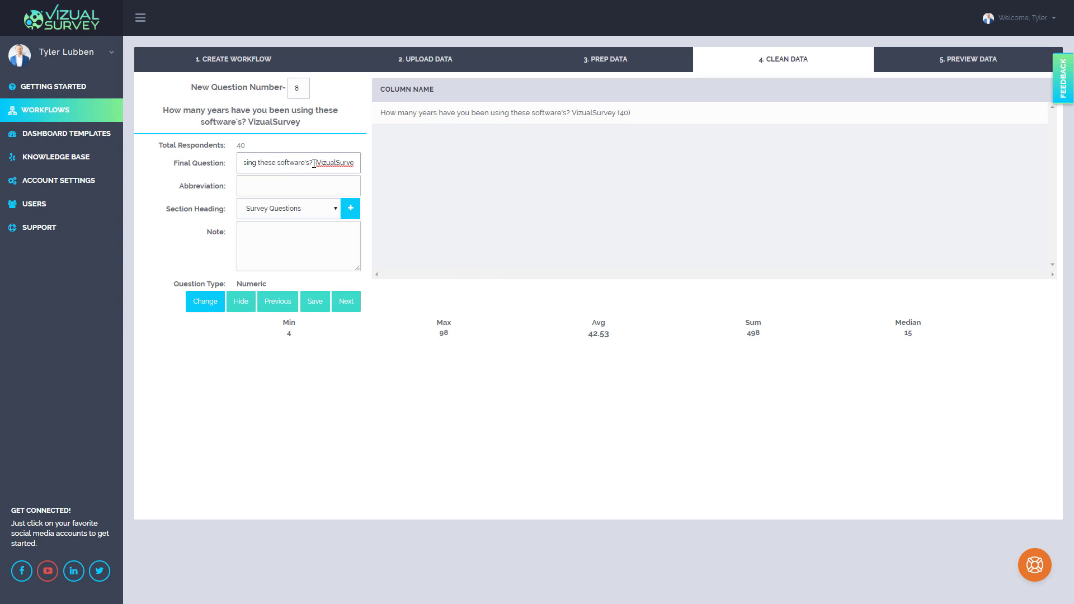
Set question 8's abbreviation to "Years Using VizualSurvey" and advance to the next question.
click(294, 180)
text(Ye)
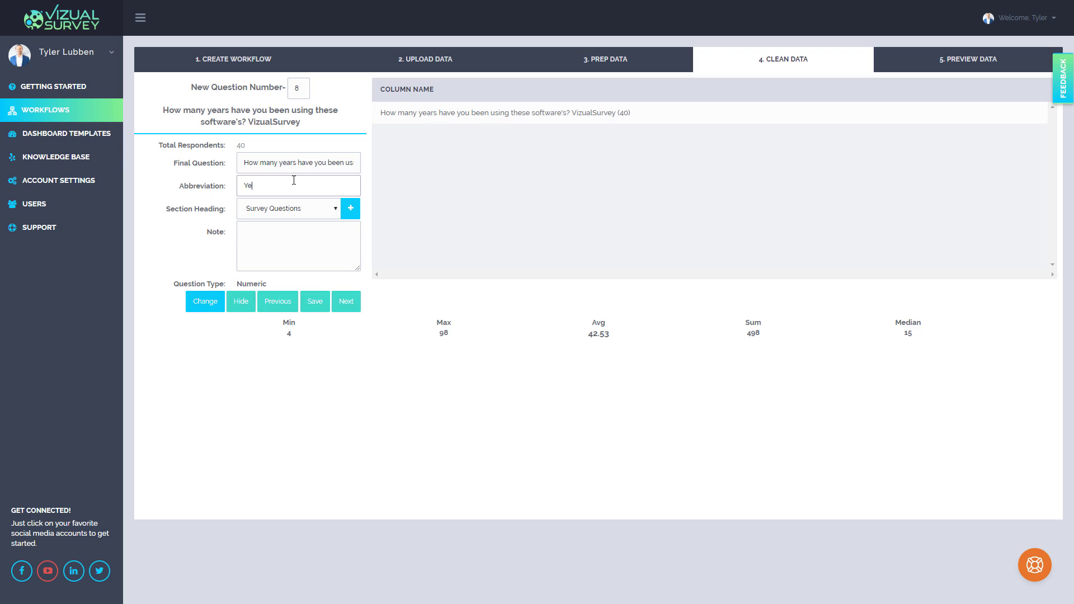
text(ars Using VizualSurvey)
click(356, 306)
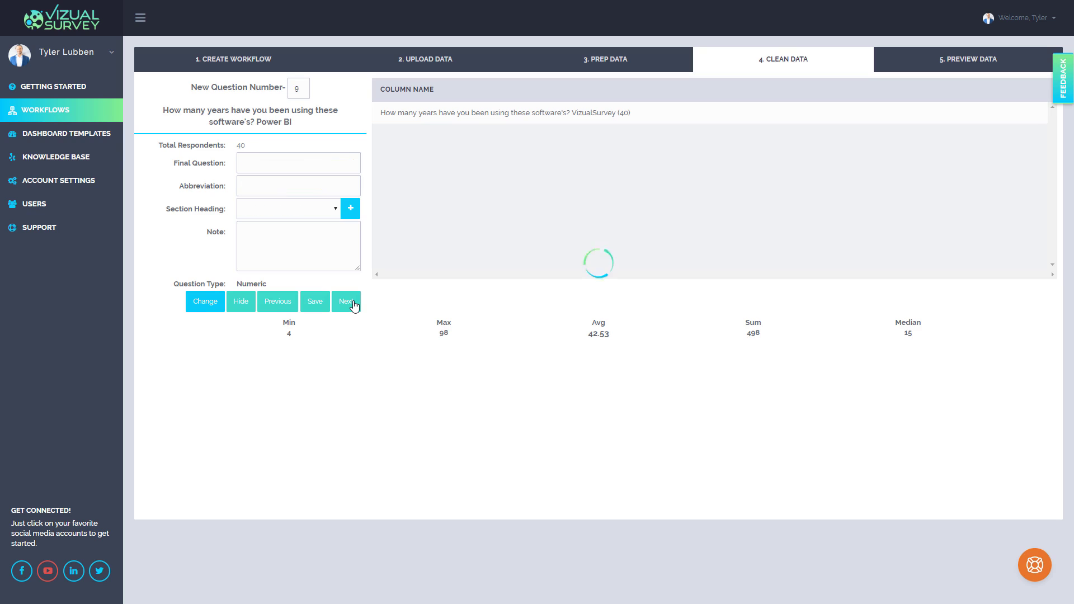
Fill in question 9 with its full Power BI heading as final question and abbreviation "Years Using Power", and advance to the next question.
drag(317, 126, 167, 106)
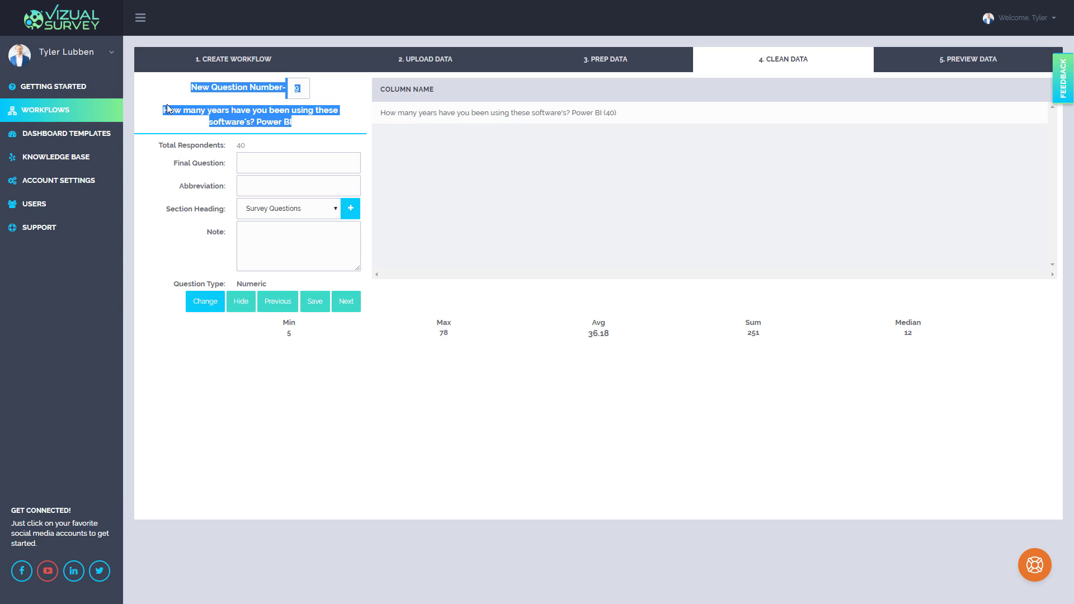
drag(307, 128, 162, 110)
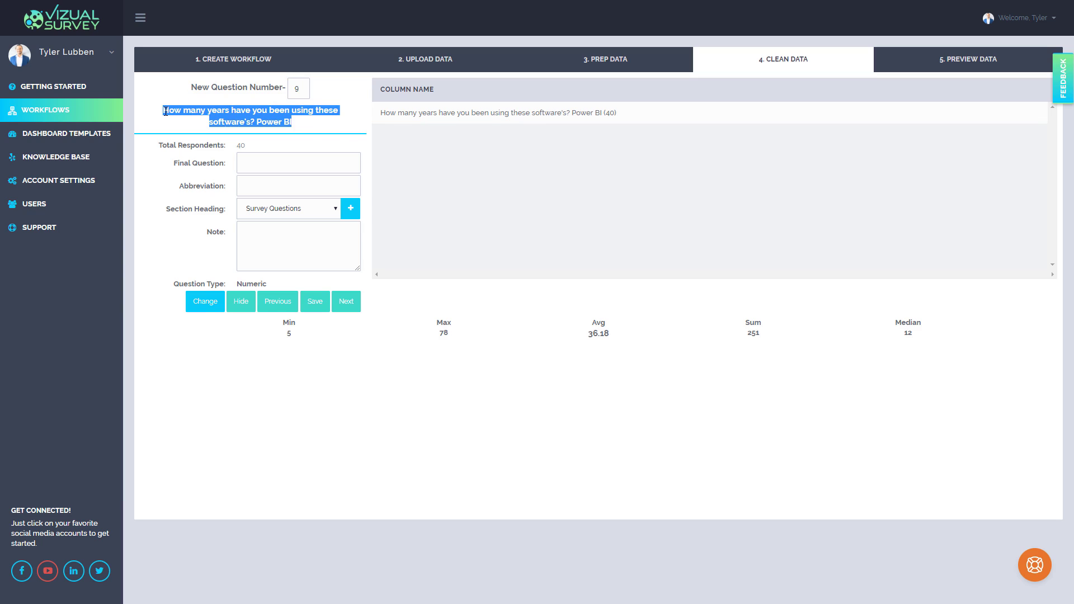
click(245, 162)
key(ctrl+v)
click(292, 191)
text(Years Using Power)
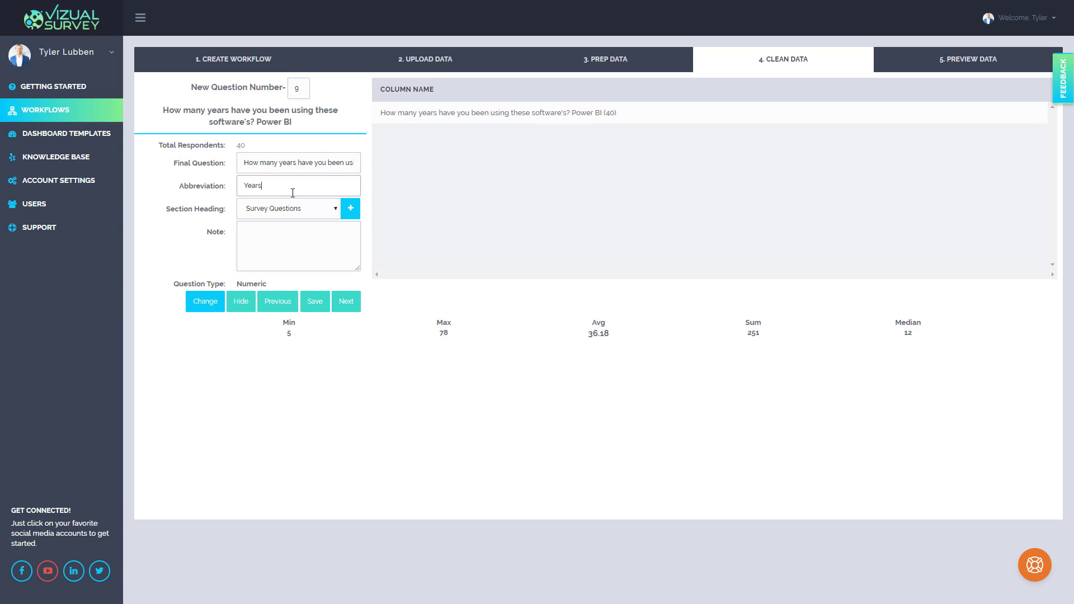
click(346, 302)
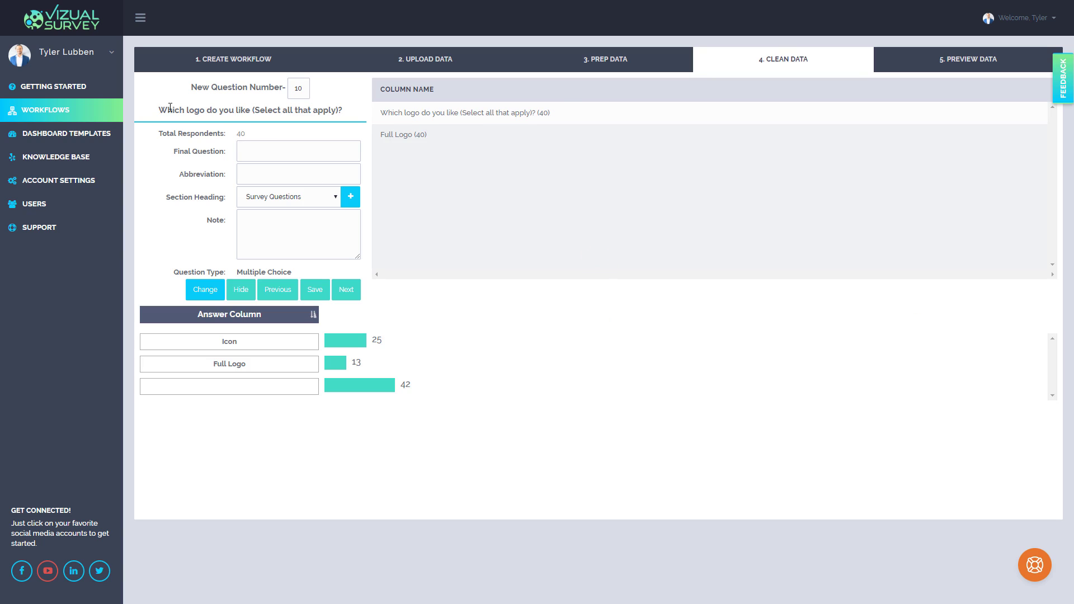
Copy question 10's heading into its final question, set the abbreviation to "Favorite Logo", and advance to the next question.
triple_click(334, 107)
key(ctrl+c)
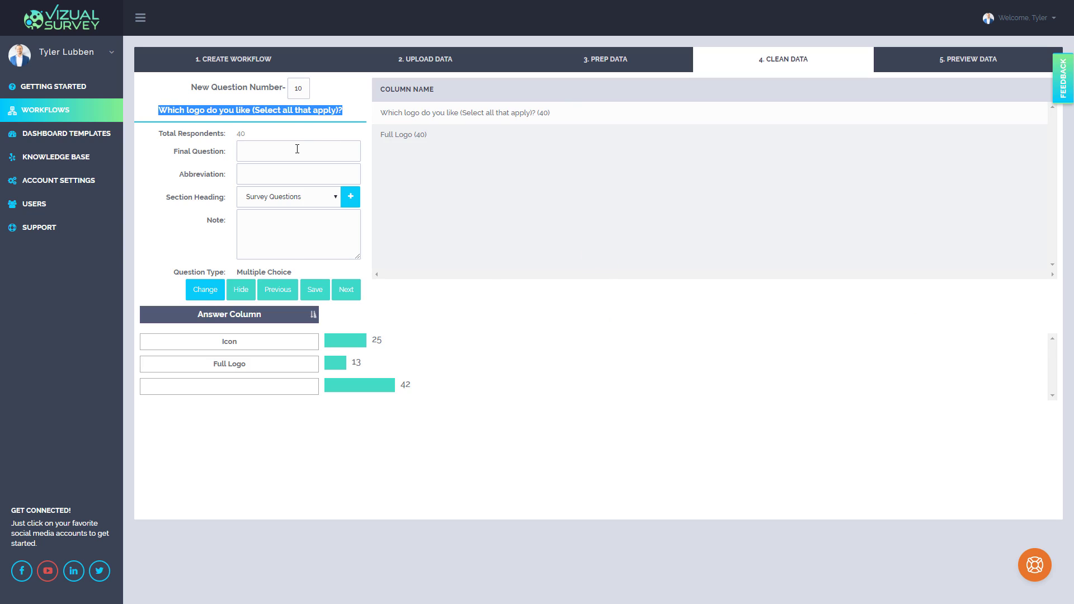
click(297, 150)
key(ctrl+v)
click(293, 177)
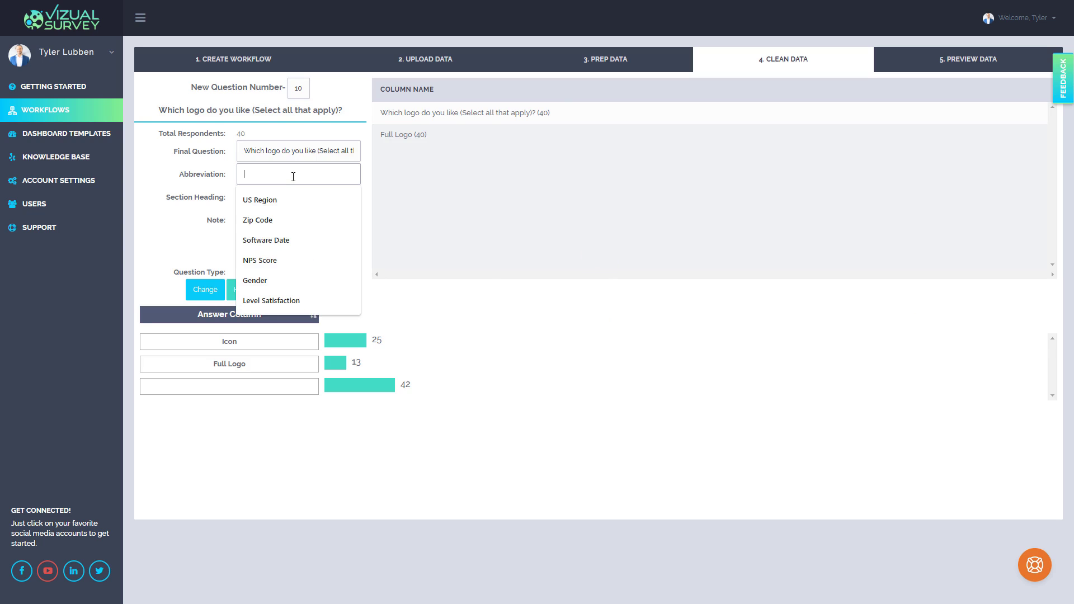
text(Favo)
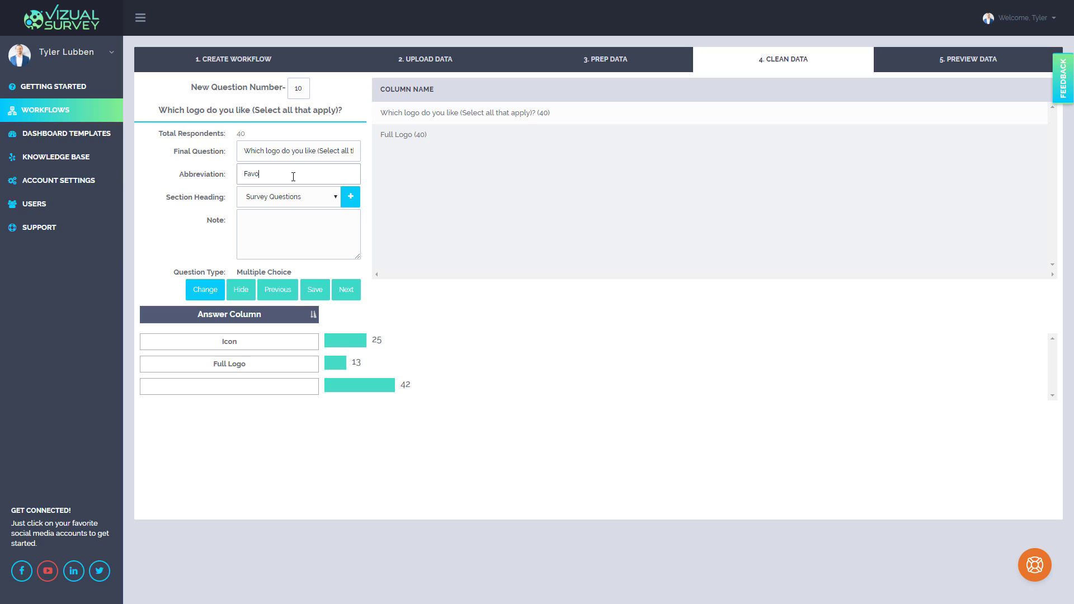
text(rite Logo)
click(346, 290)
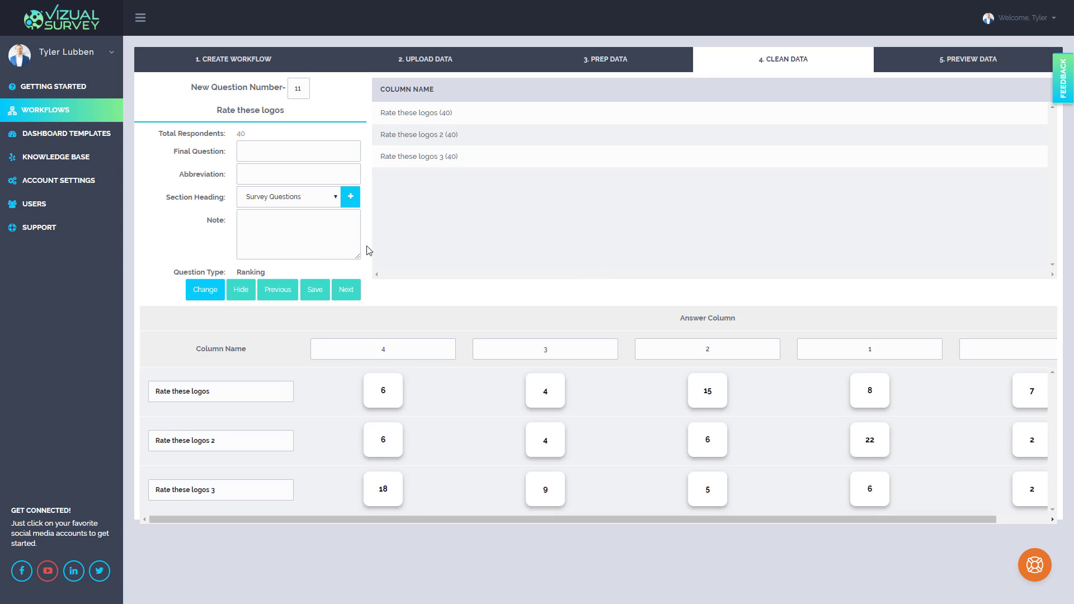
drag(295, 115, 272, 158)
click(276, 149)
key(ctrl+v)
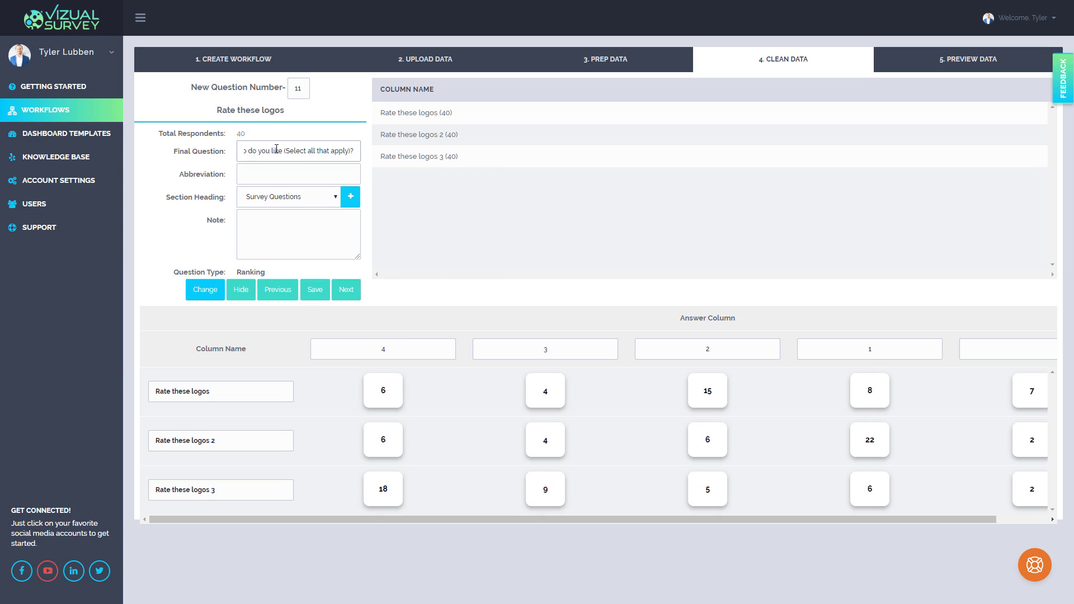
text(?)
Replace question 11's final question with its heading "Rate these logos" and set the abbreviation to "Rate Logos".
drag(302, 118, 163, 113)
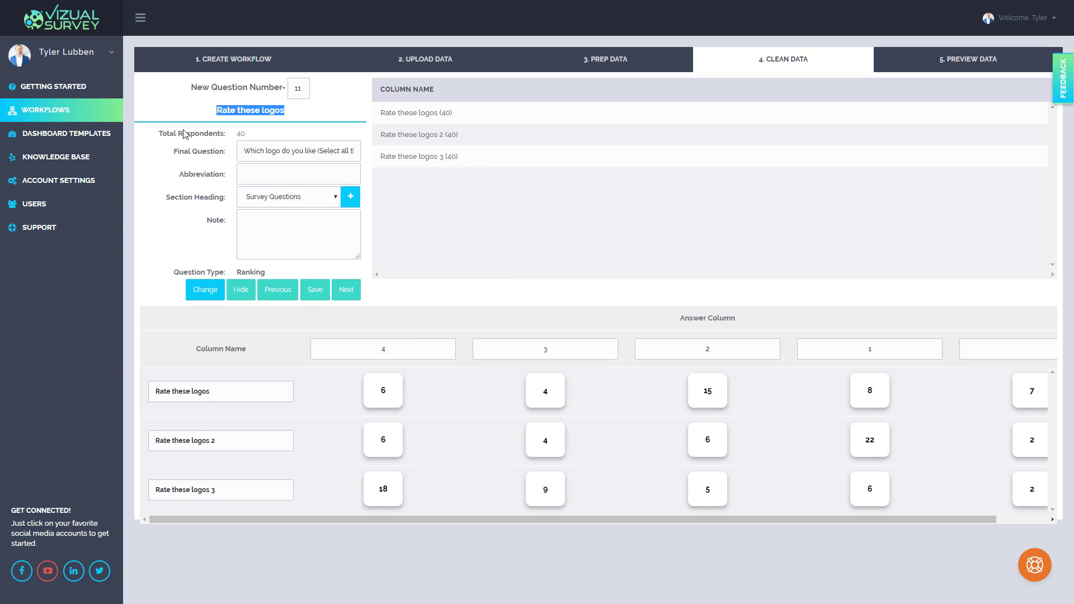
triple_click(305, 148)
key(ctrl+v)
click(299, 176)
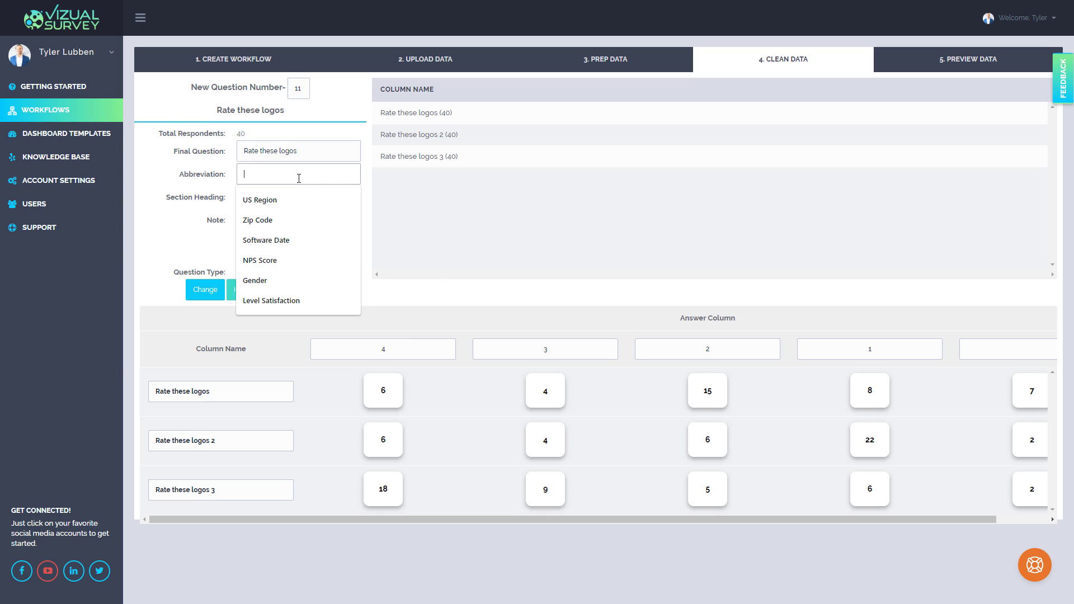
text(Ratee)
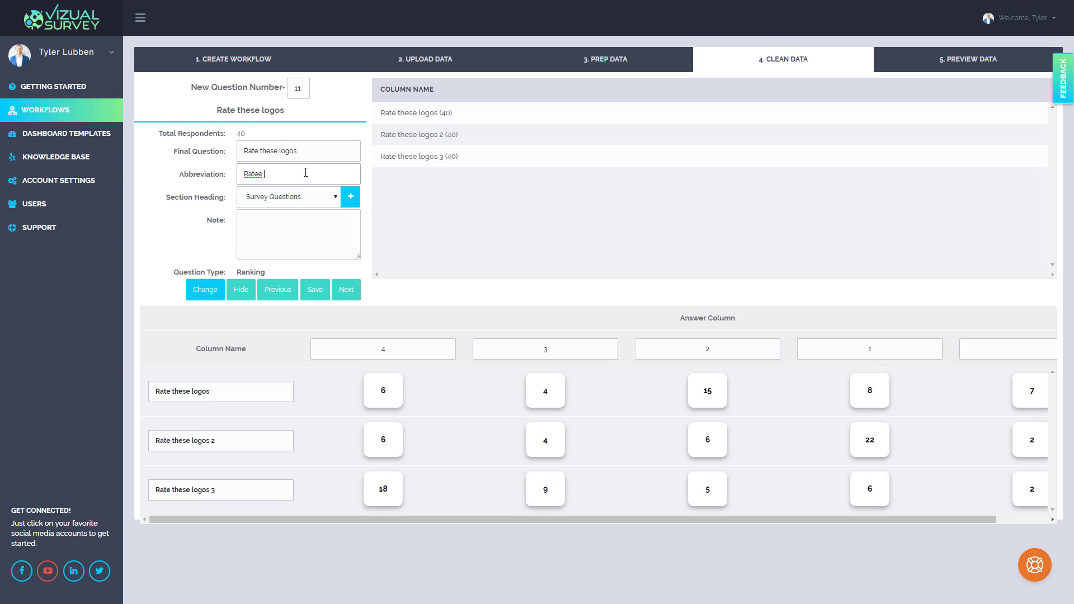
text(Logos)
Switch to the QuestionPro data workbook in Excel and examine the headings and sub-labels of the three "Rate these logos" columns.
click(339, 386)
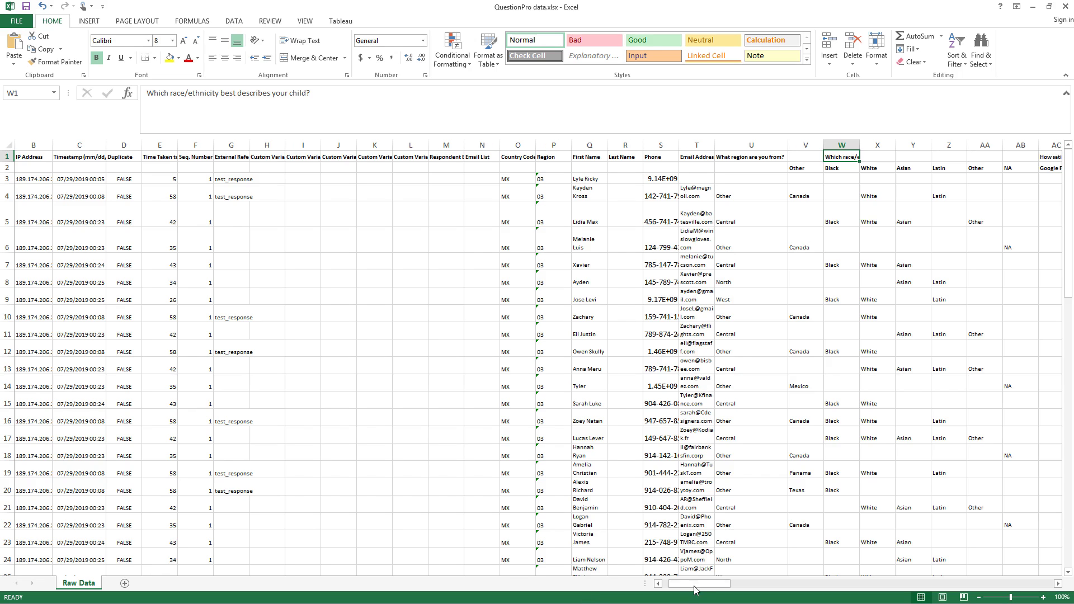
drag(694, 590, 824, 589)
click(649, 169)
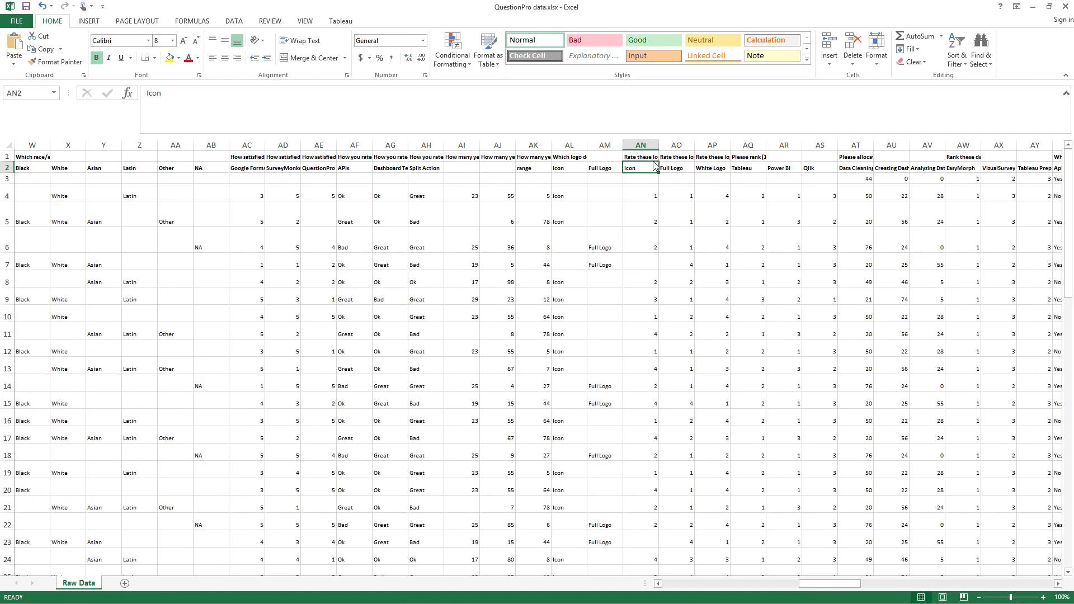
click(644, 156)
click(649, 167)
click(673, 167)
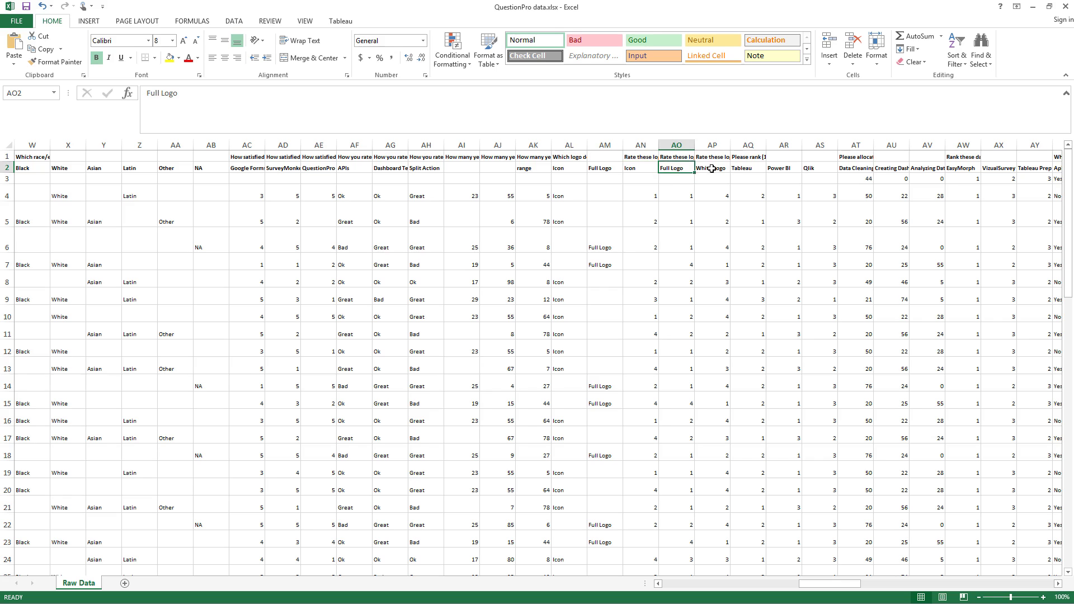
click(711, 168)
drag(638, 168, 701, 163)
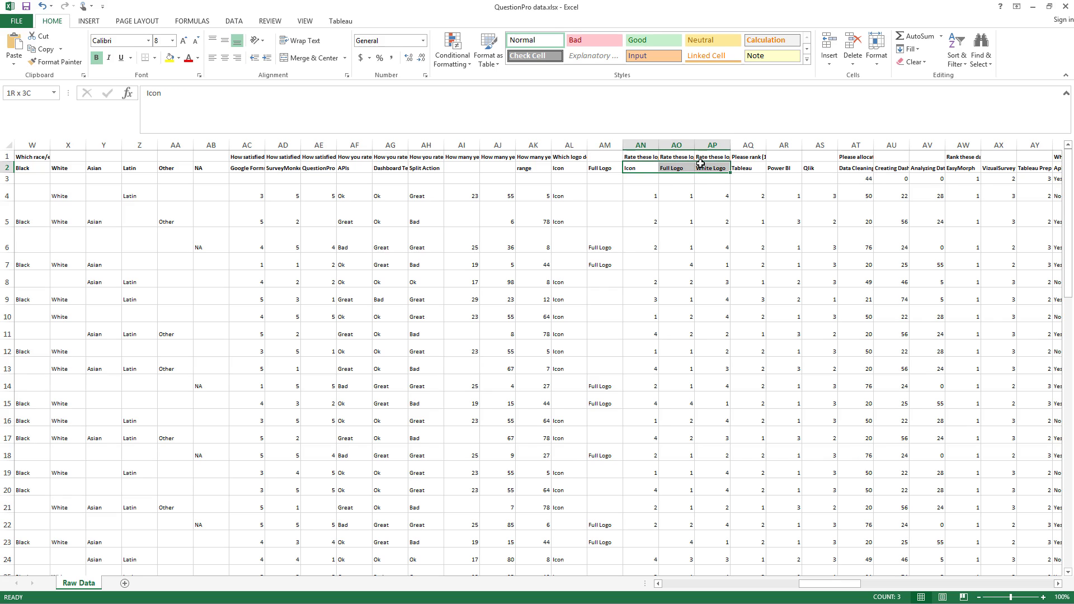
click(707, 159)
click(648, 157)
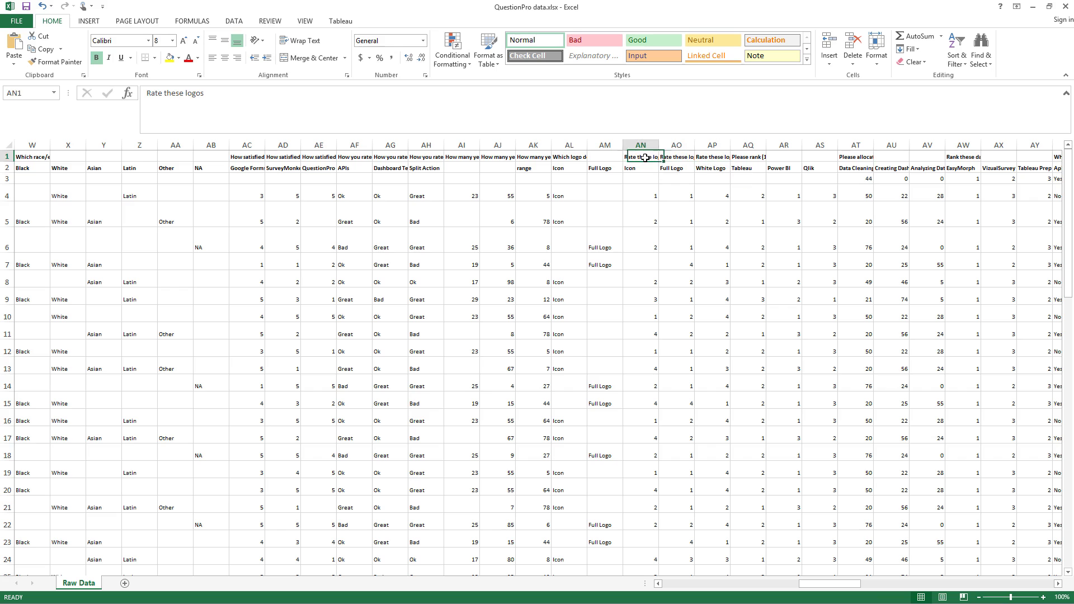
click(686, 157)
click(704, 157)
click(649, 166)
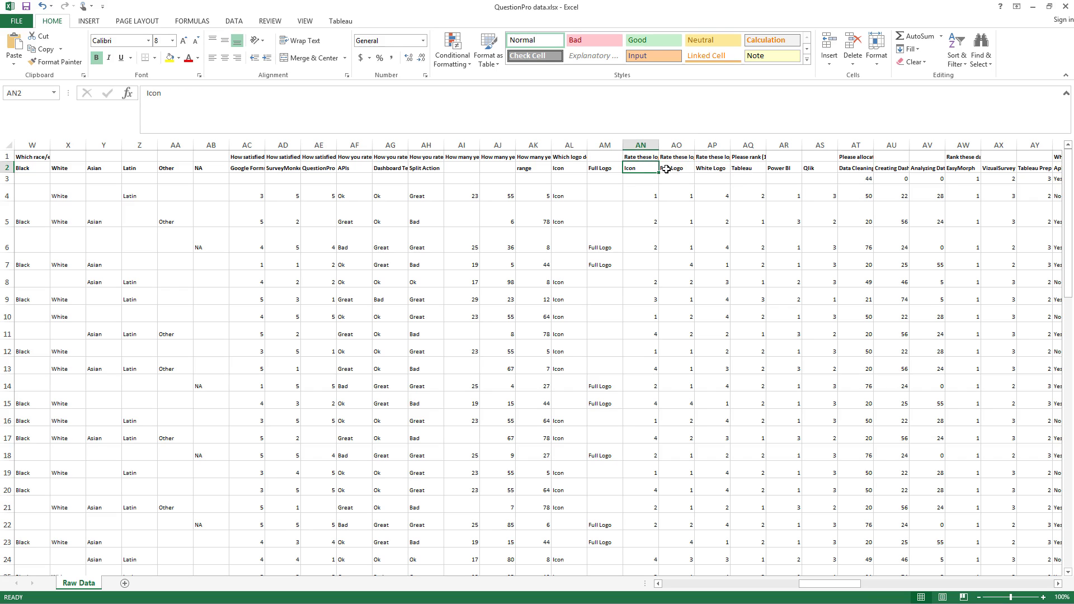
click(677, 168)
click(710, 168)
click(652, 170)
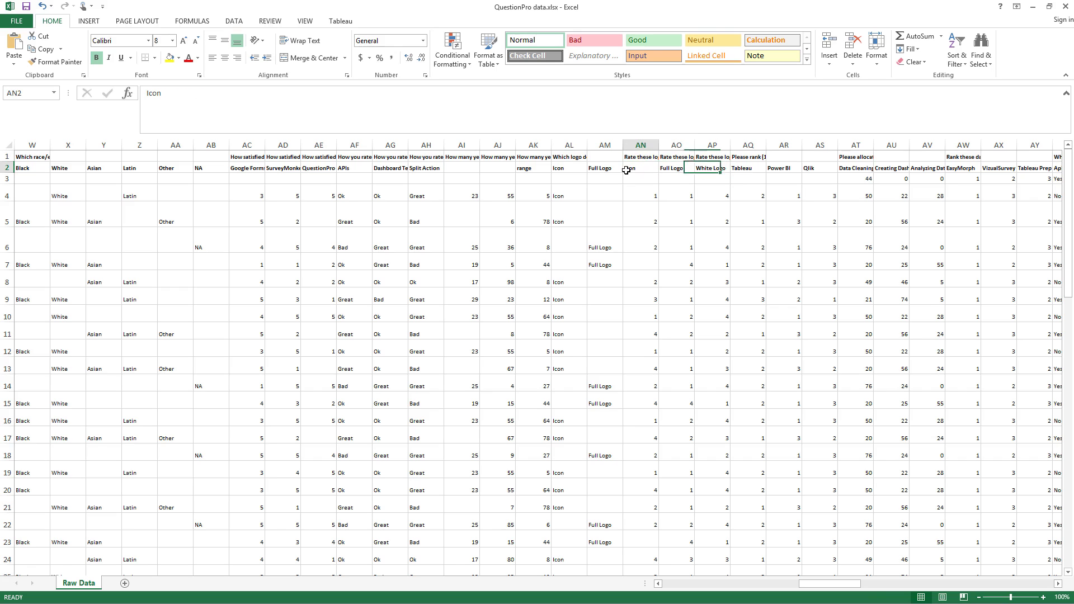
click(682, 168)
click(706, 166)
click(1033, 7)
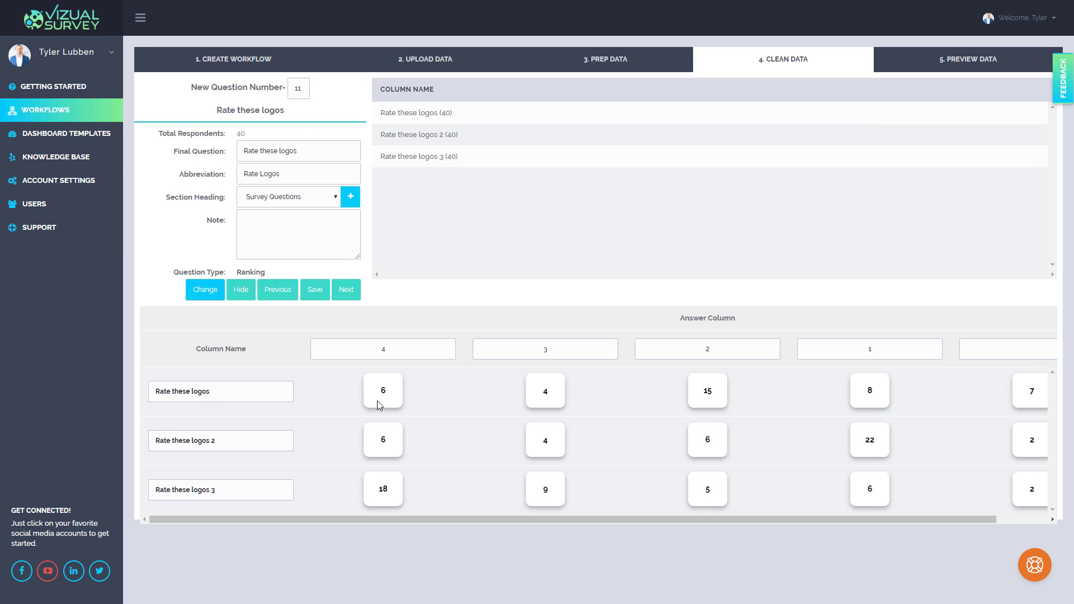
Back in VizualSurvey, rename question 11's three row labels as "Icon", "Full Logo" and "White logo", and advance to the next question.
drag(210, 392, 149, 392)
key(BackSpace)
drag(259, 441, 148, 441)
text(Full Logo)
drag(241, 489, 39, 465)
text(White)
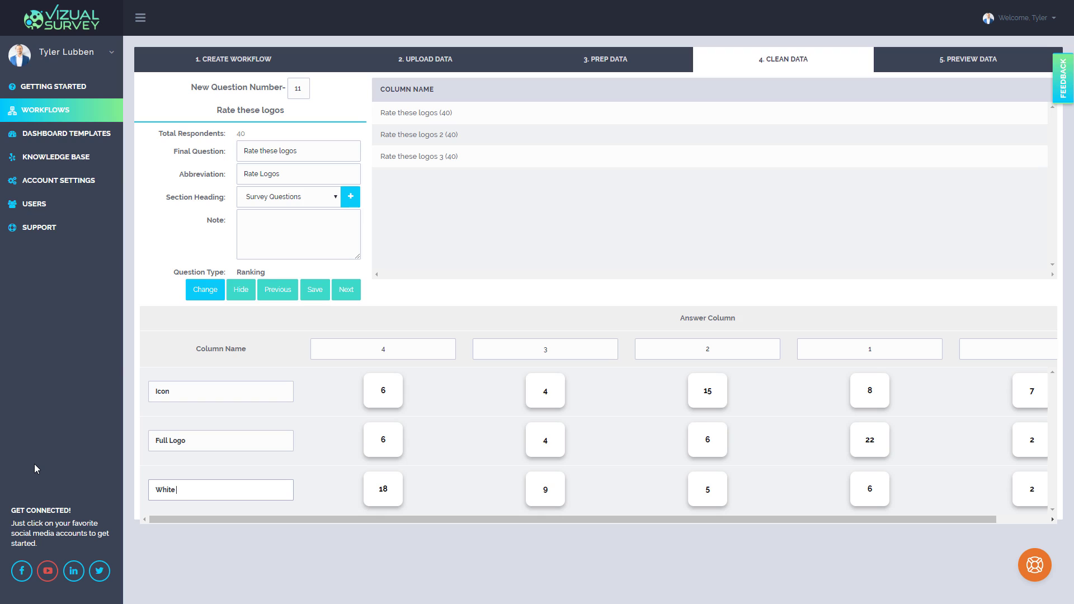
text( logo)
click(358, 290)
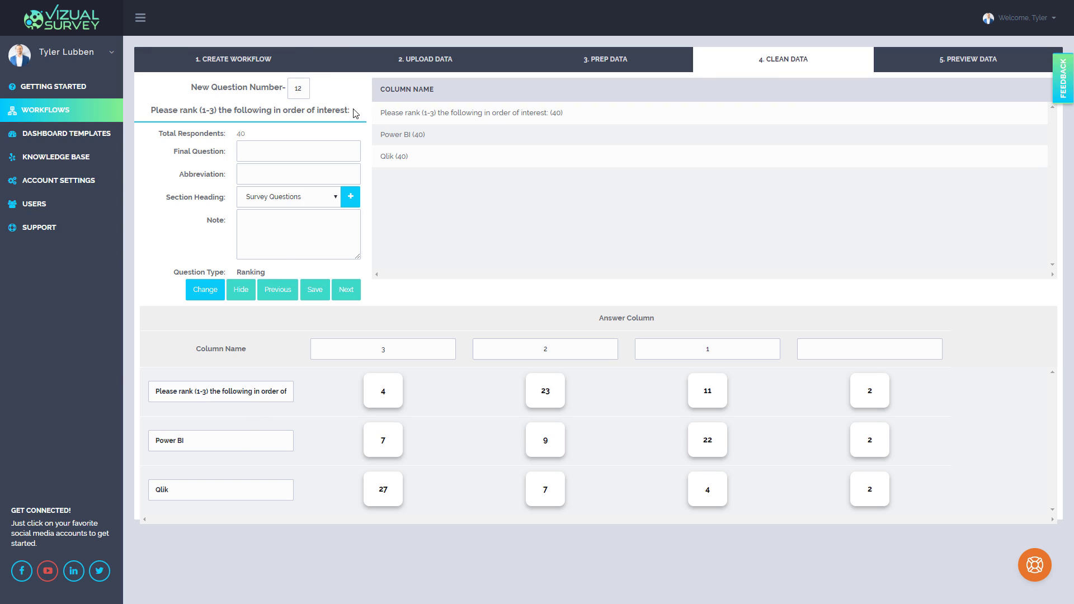
Copy question 12's full heading into its final question and set the abbreviation to "Rank Interest".
drag(357, 112, 151, 115)
key(ctrl+c)
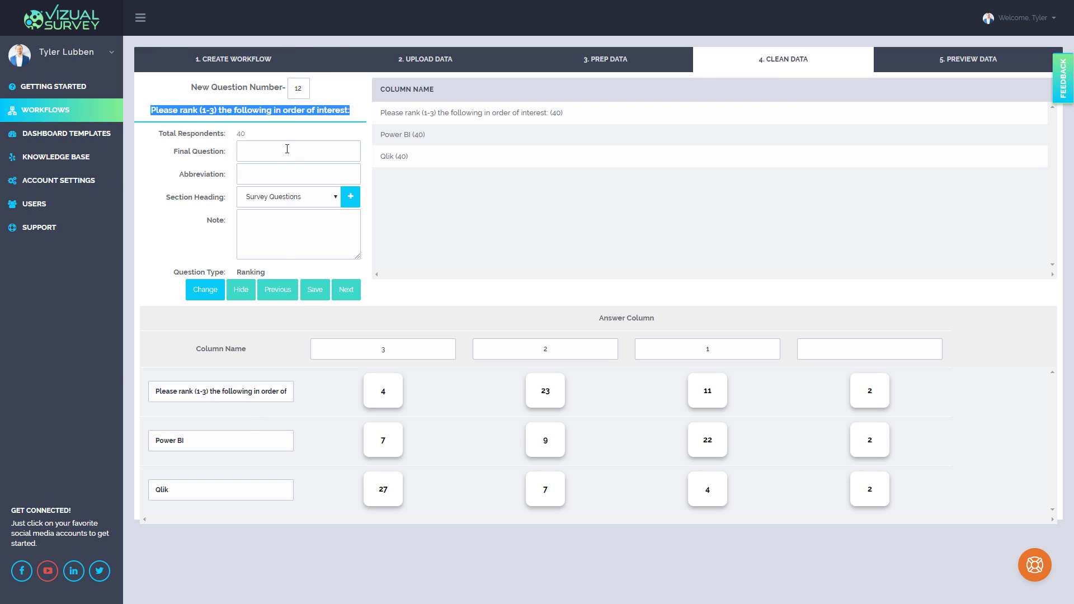
click(292, 151)
key(ctrl+v)
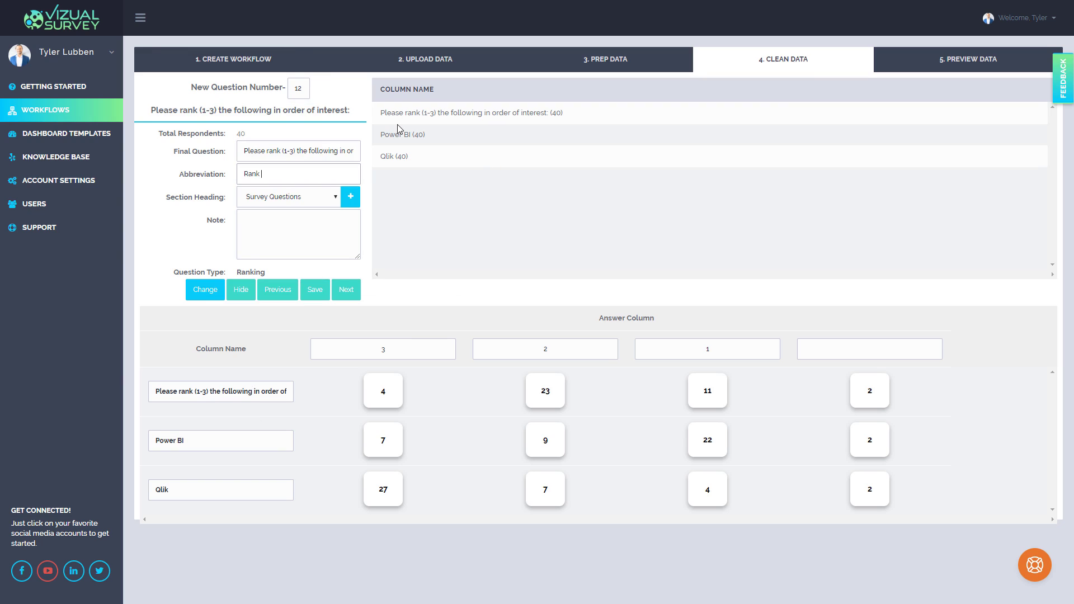
text(Interest)
Switch to the Excel workbook and check the sub-labels of the columns under the "Please rank (1-3)" heading.
drag(235, 394, 332, 396)
click(251, 432)
key(alt+Tab)
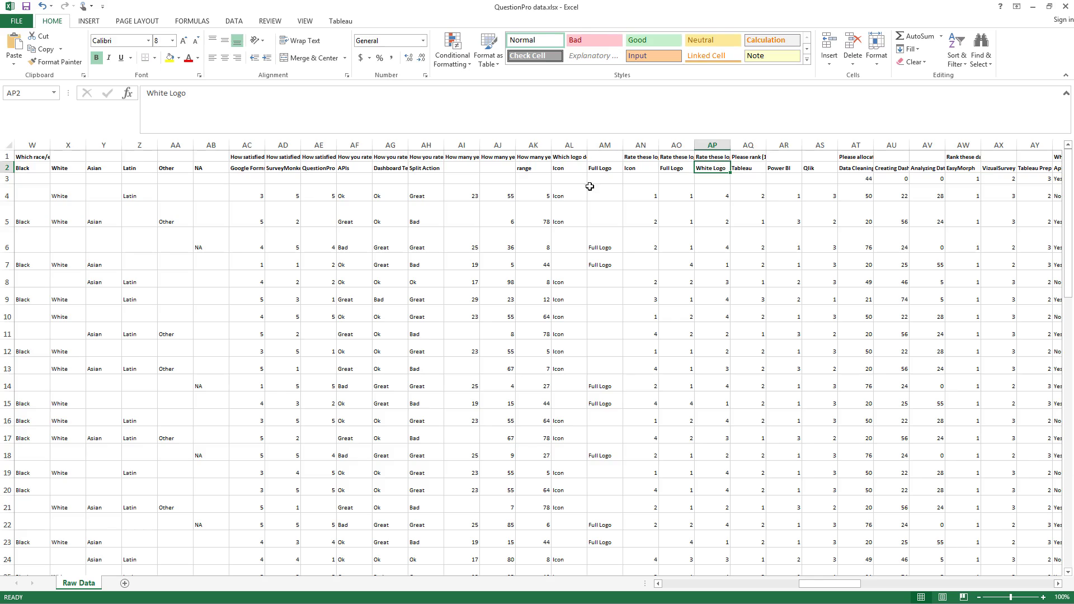
click(748, 156)
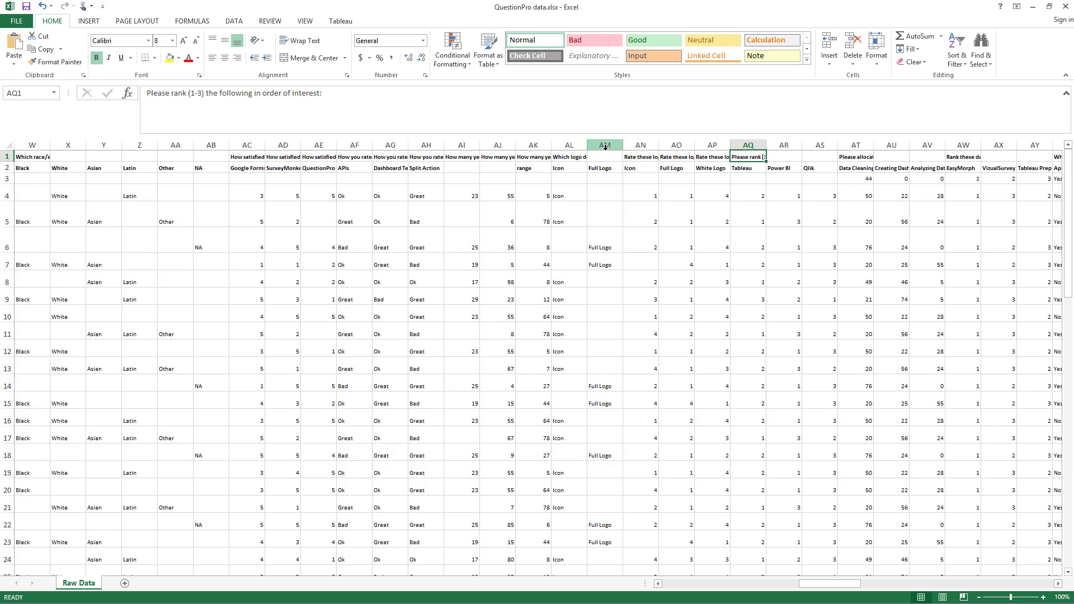
click(749, 168)
click(786, 168)
click(812, 168)
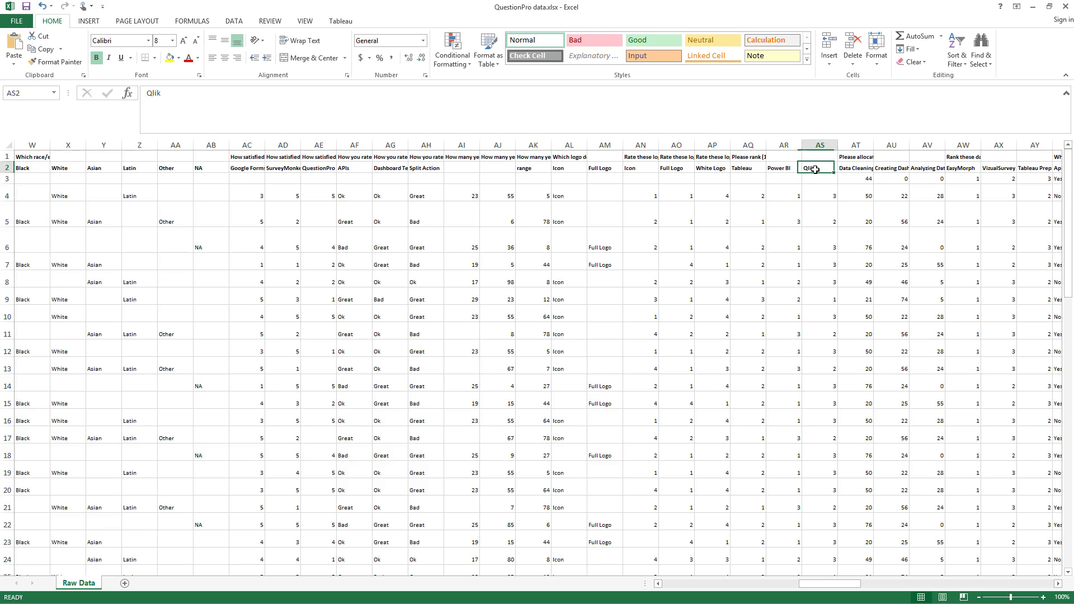
click(1033, 6)
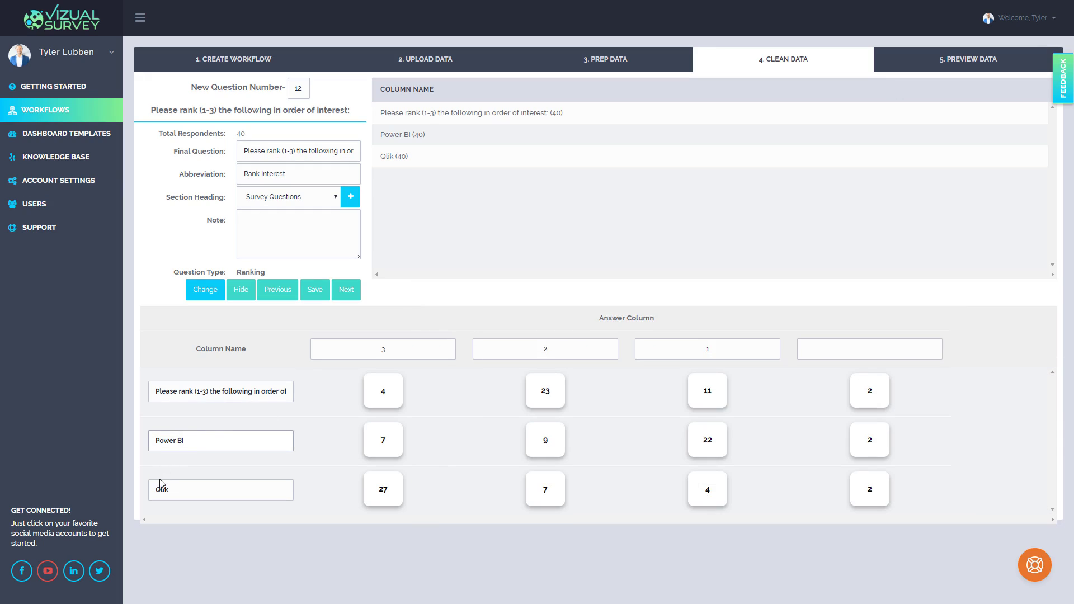
Rename question 12's first row label as "Tableau" and advance to the next question.
triple_click(283, 392)
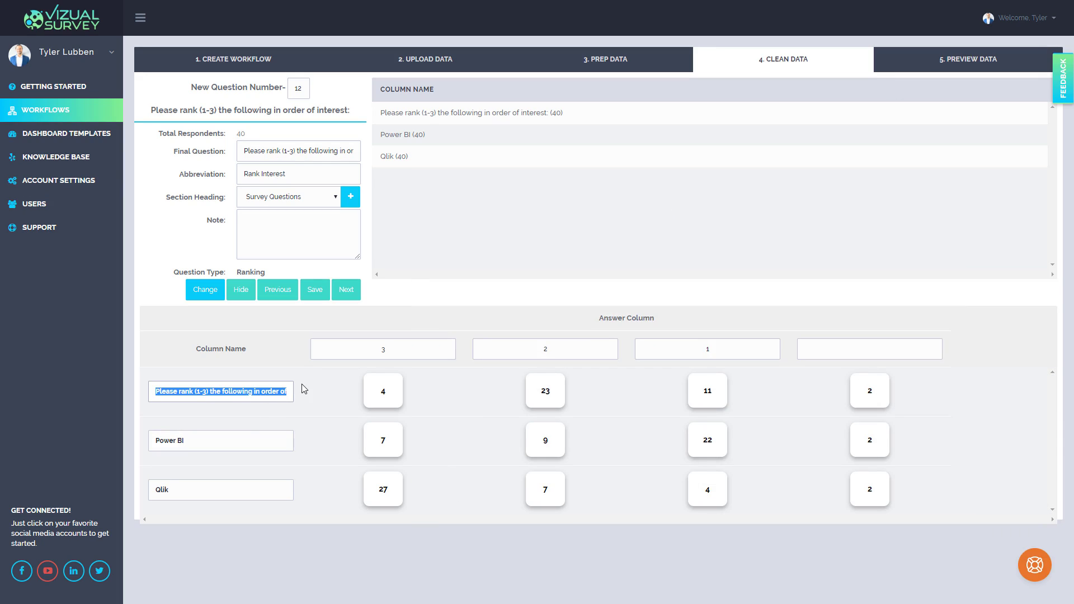
text(Tableau)
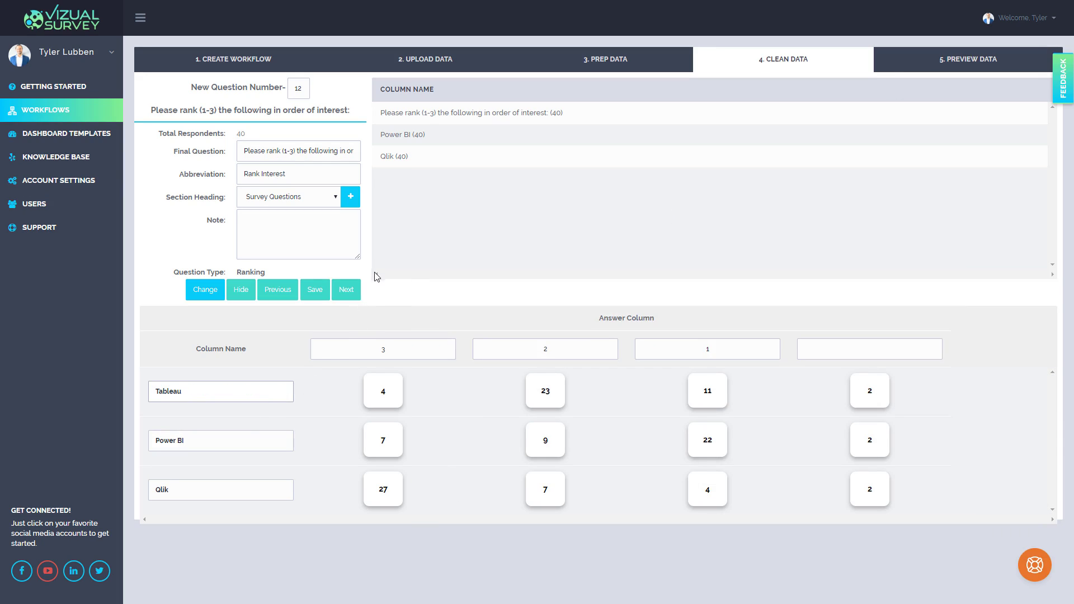
click(353, 291)
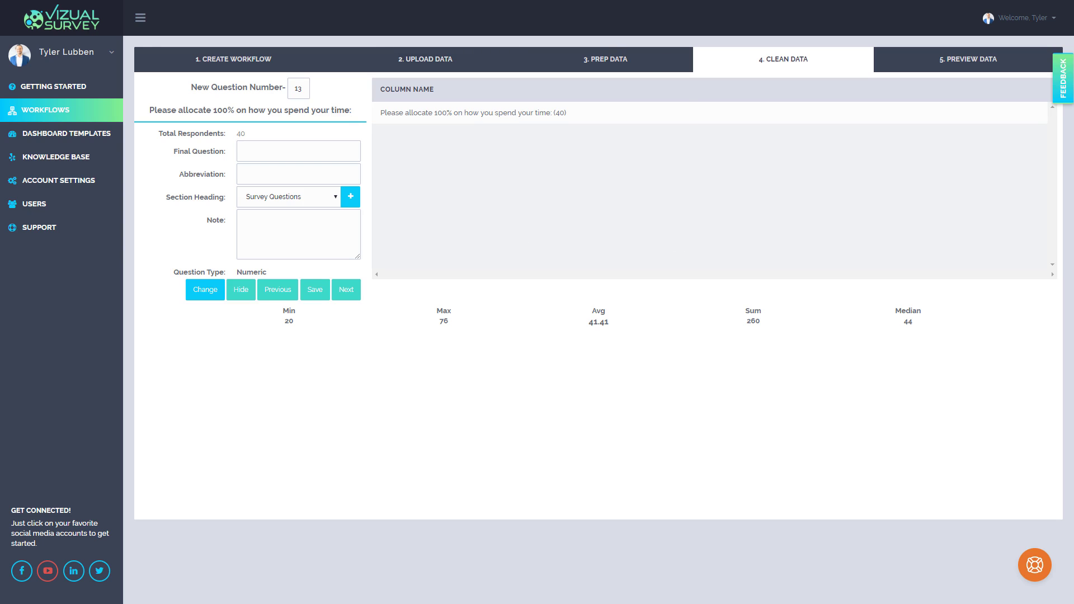
Switch to the Excel workbook and check the heading and sub-label of the "Please allocate 100%" column.
key(alt+Tab)
click(855, 171)
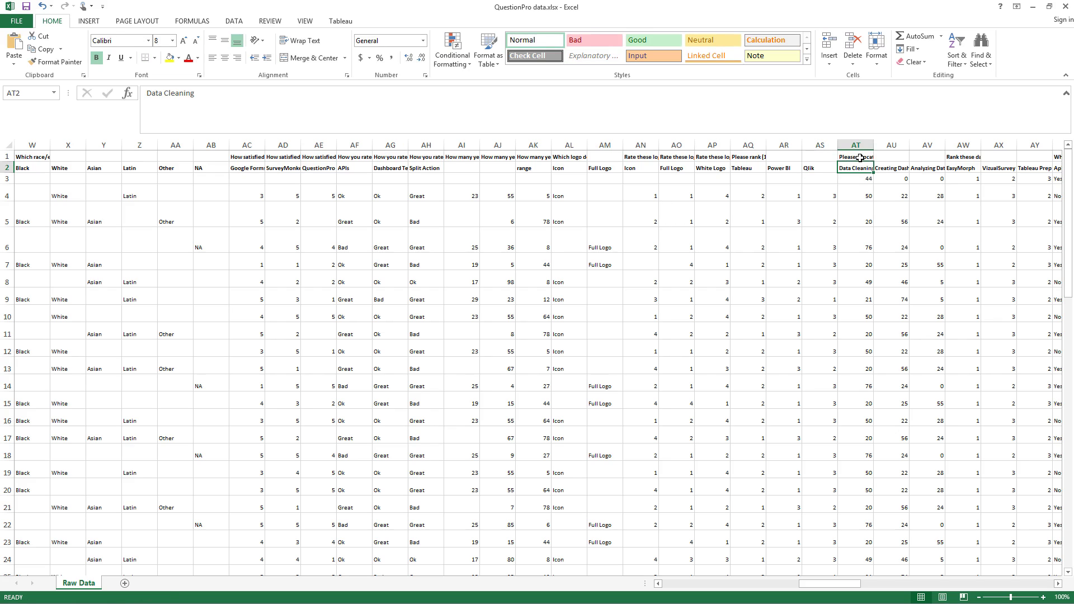
click(860, 157)
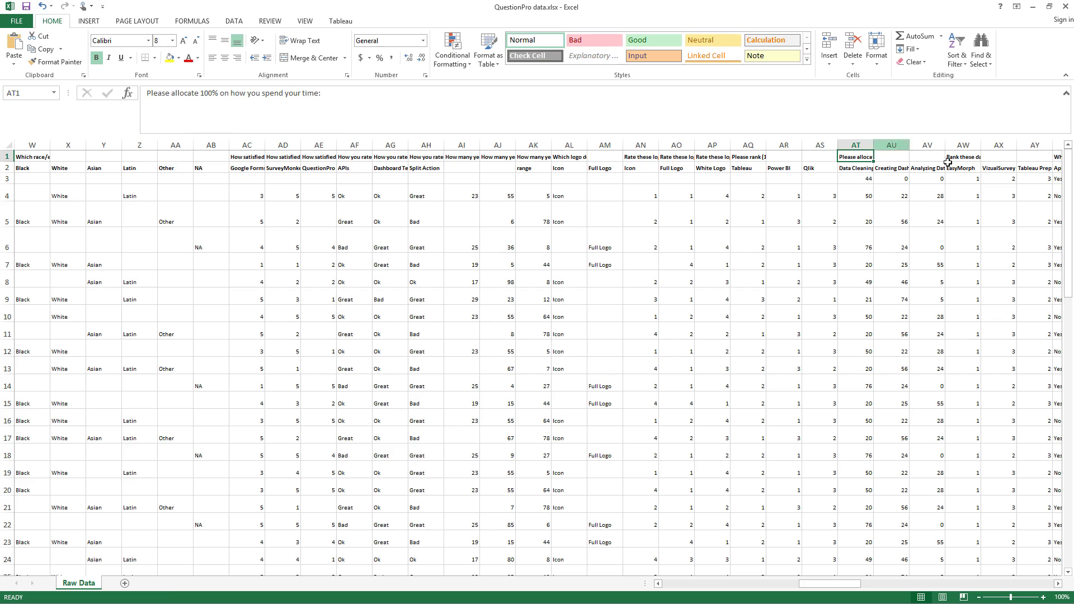
click(865, 170)
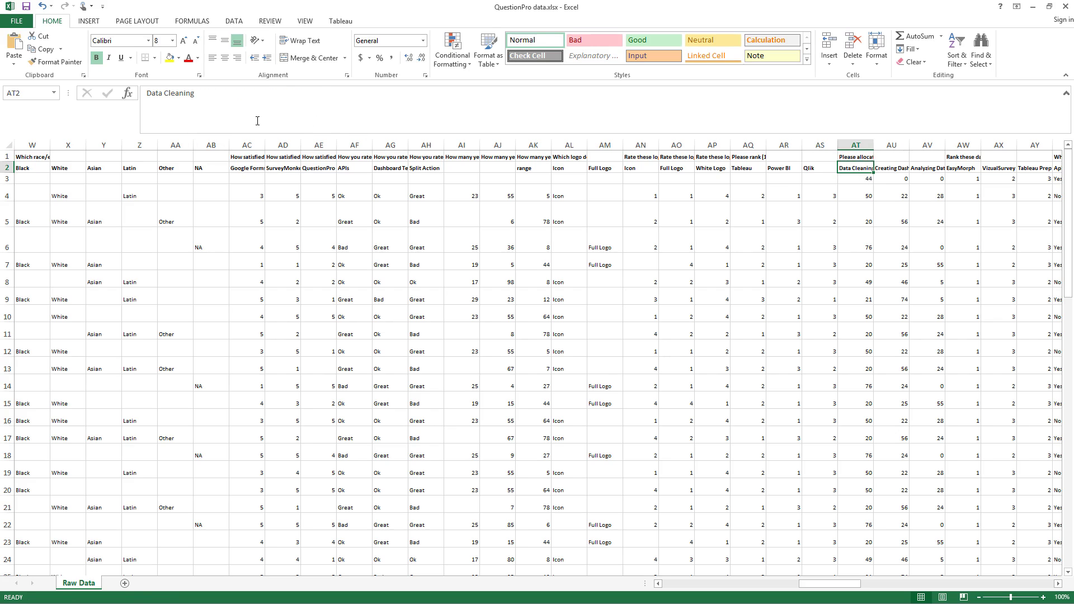
Copy "Data Cleaning" from cell AT2 and paste it into question 13's final question in VizualSurvey.
click(139, 93)
drag(195, 94, 140, 94)
key(ctrl+c)
key(alt+Tab)
click(326, 148)
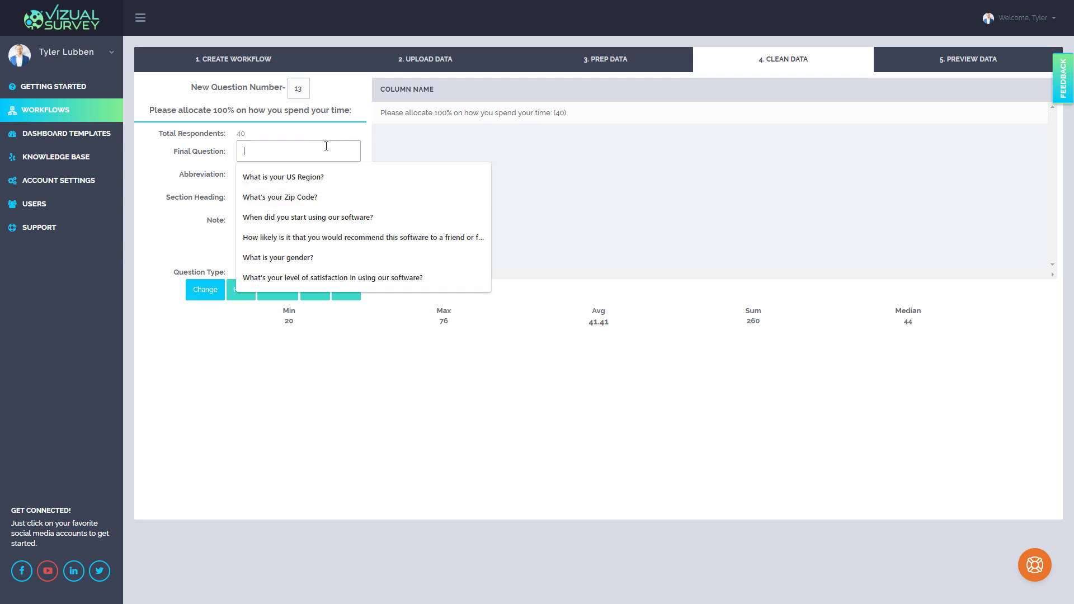
key(ctrl+v)
Set question 13's final question to "Please allocate 100% on how you spend your time: -Data Cleaning", reusing the original heading text.
drag(353, 111, 149, 109)
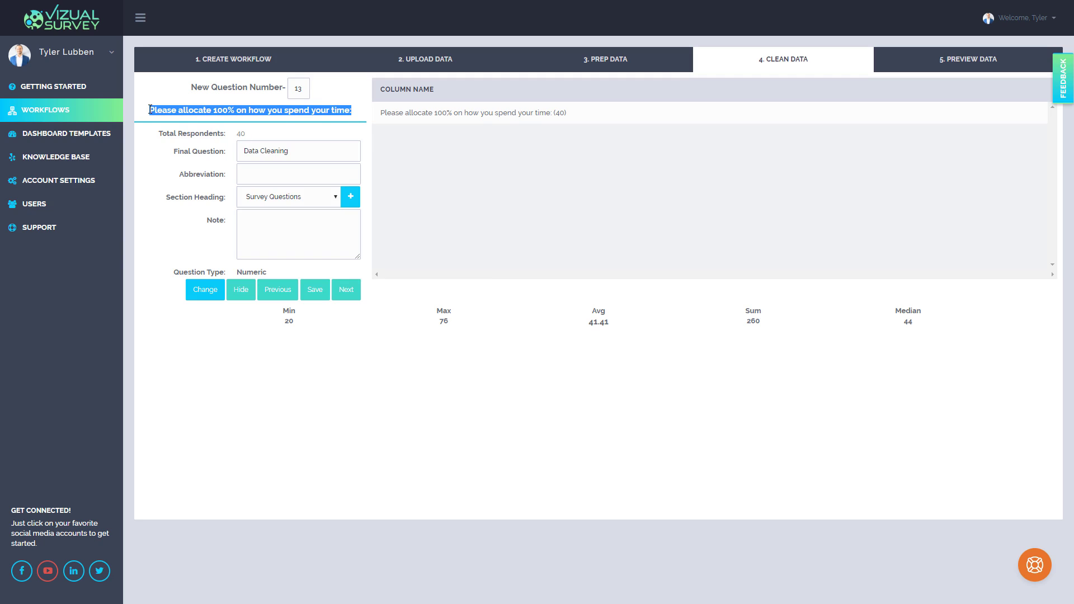
key(ctrl+c)
click(241, 151)
key(ctrl+a)
key(ctrl+v)
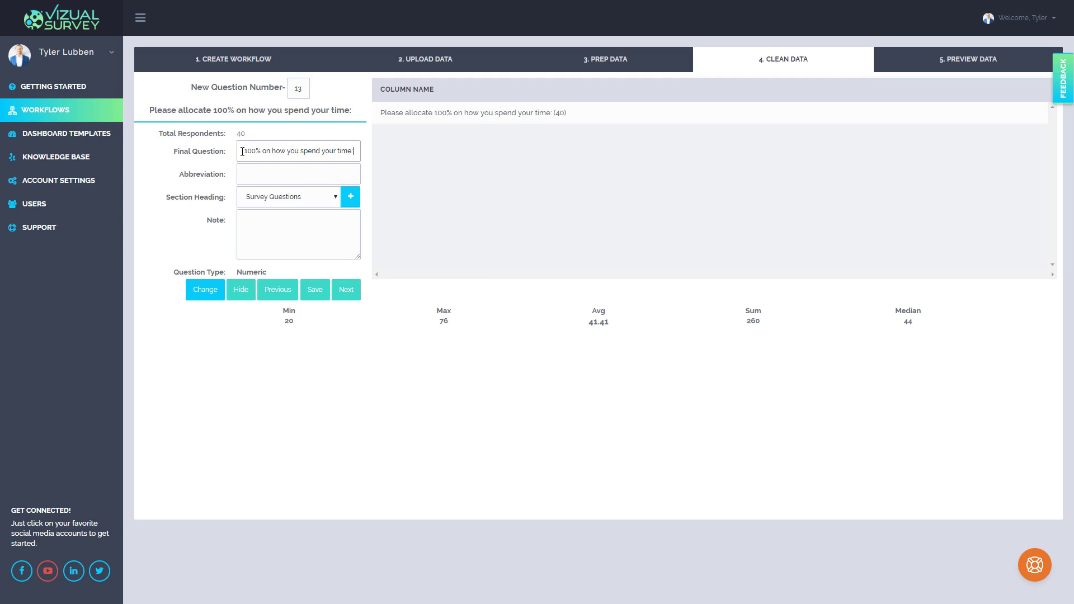
text(-)
Set question 13's abbreviation to "Spend Time Cleaning".
click(279, 178)
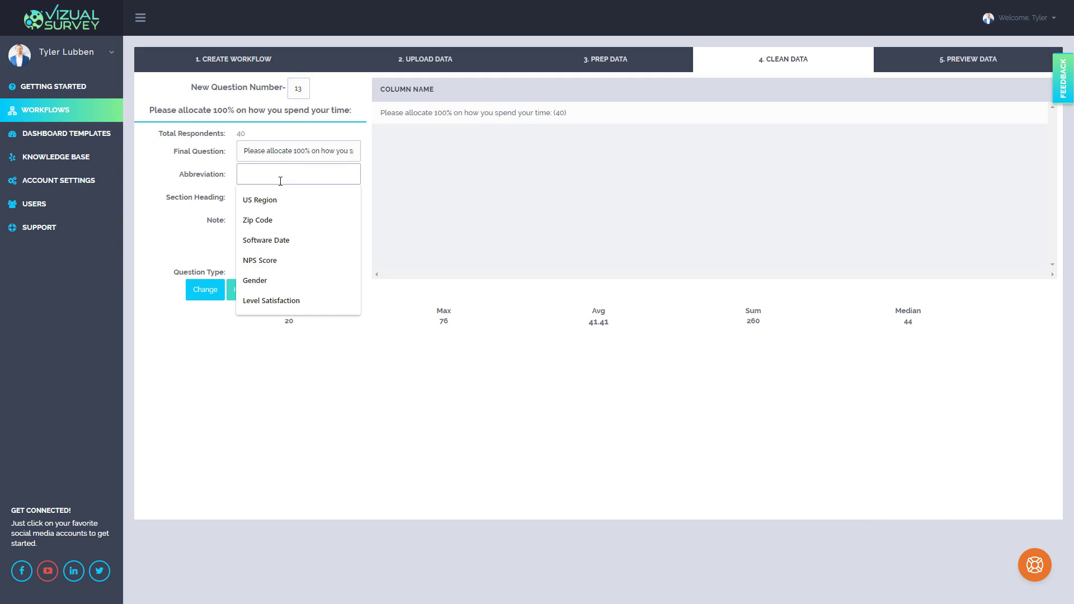
text(Spemnd)
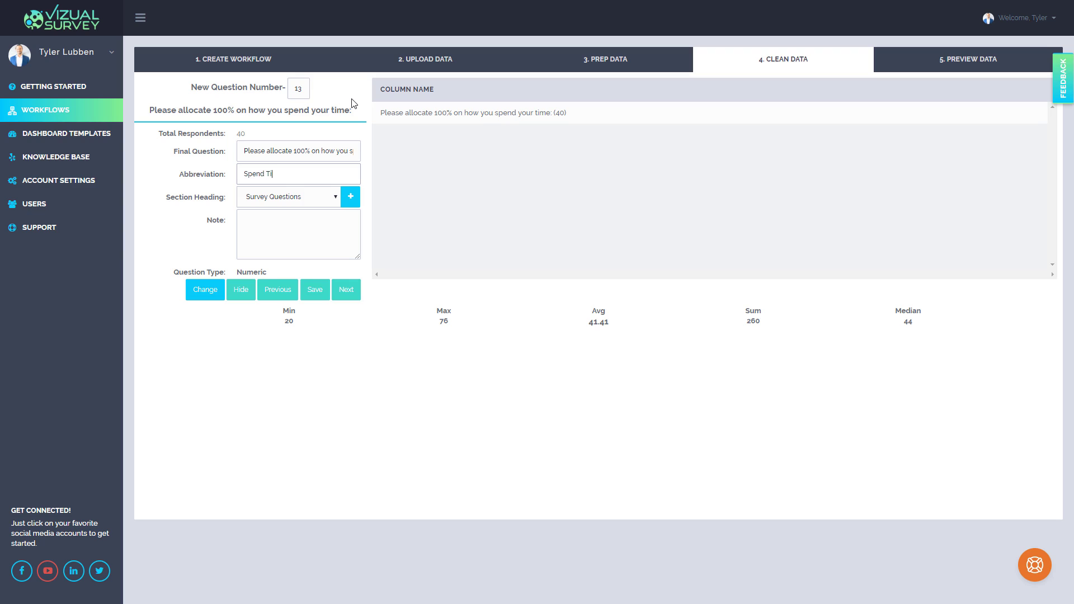
text( Time Cleaning)
Copy question 13's full final question into question 14, replacing "Data Cleaning" with "Creating".
click(351, 150)
key(ctrl+a)
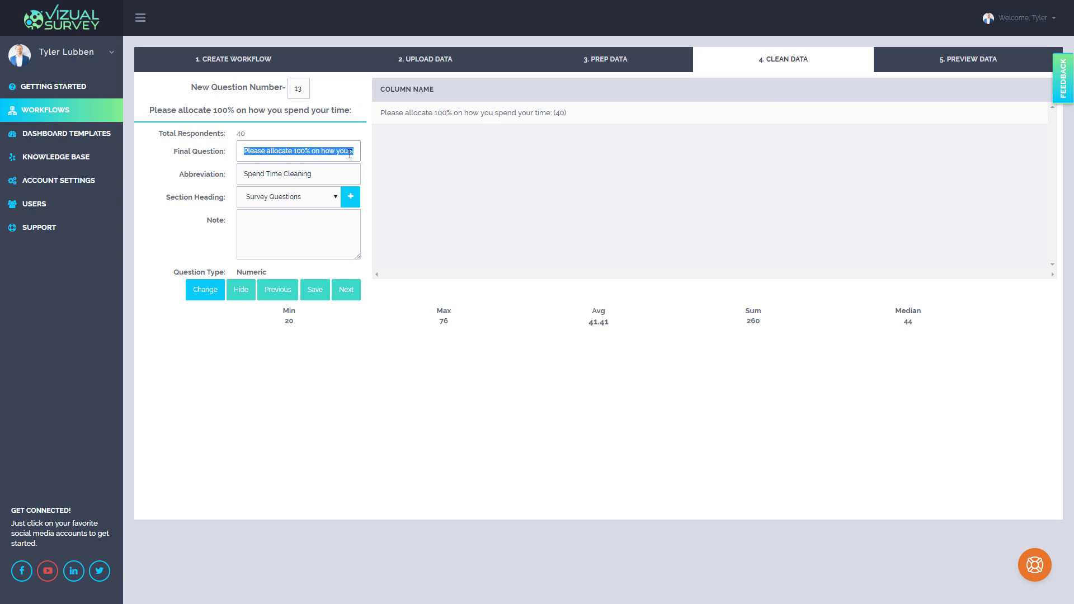
click(356, 293)
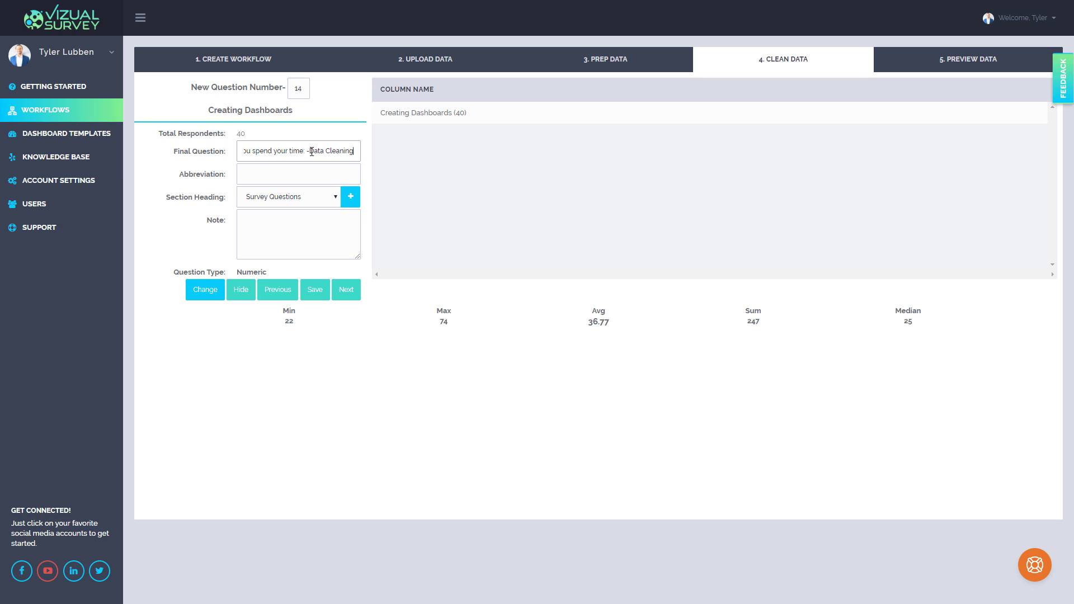
drag(311, 151, 447, 160)
text(Creating)
Abbreviate question 14 as "Time Spend Creating Dashboard" and advance to the next question.
key(Tab)
text(Tim)
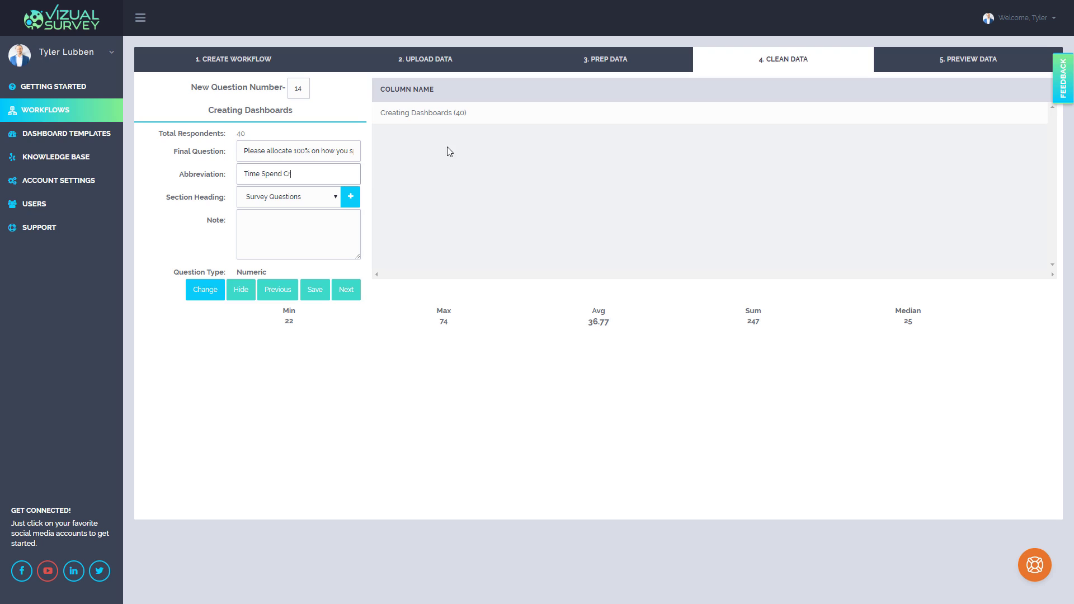
text(e Spend Creating Dashboard)
click(341, 295)
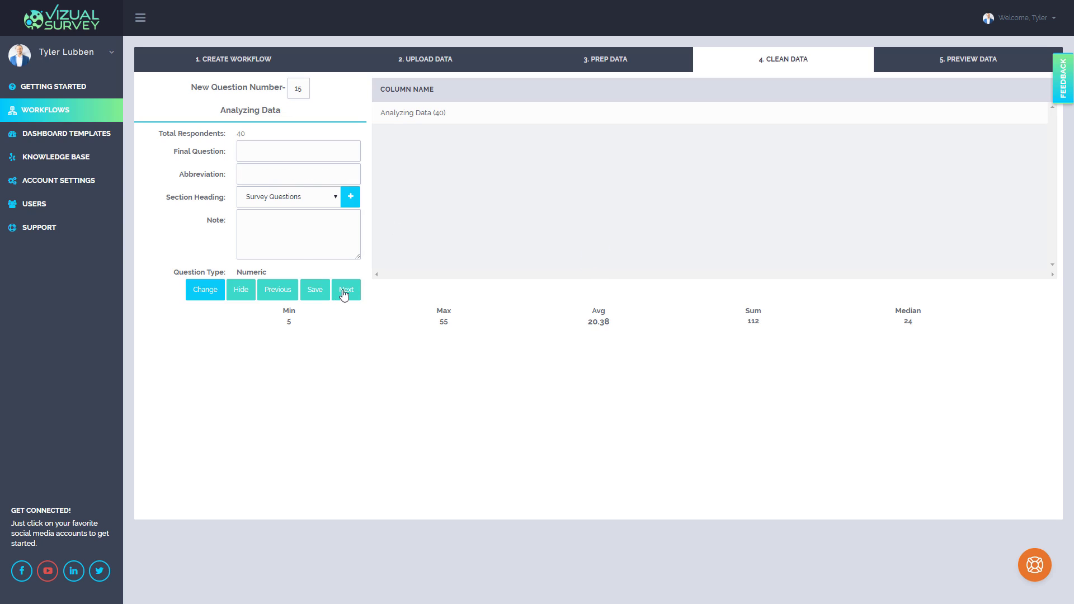
Reuse the copied wording as question 15's final question, ending in "Analyzing Data", and abbreviate it as "Time Spent Analyzing Data".
click(297, 155)
key(ctrl+v)
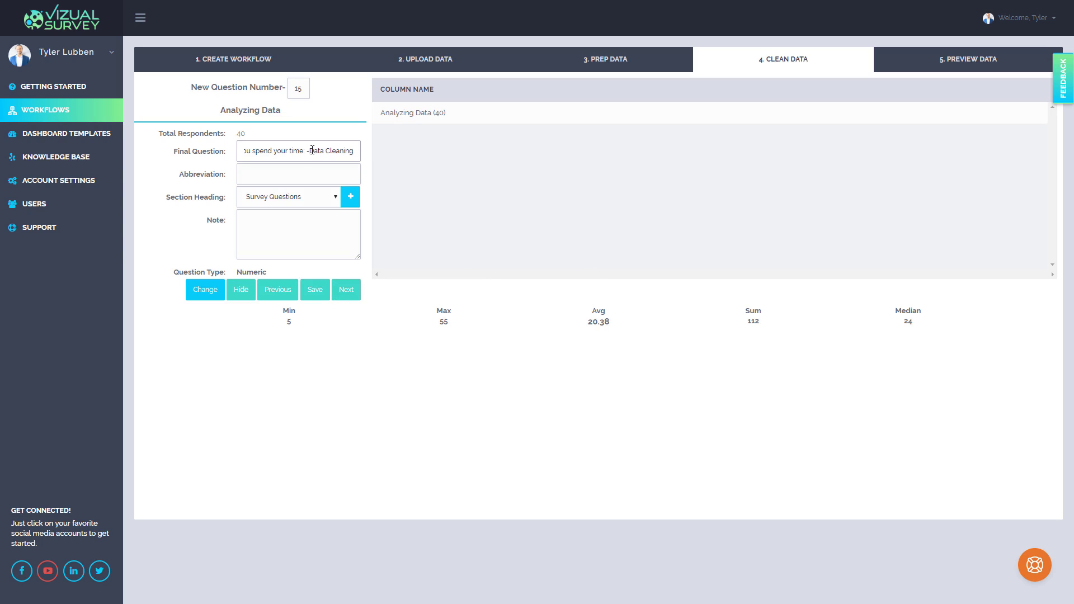
drag(308, 151, 443, 153)
key(BackSpace)
text(Analyzing Data)
text(me Spent Analyzing Data)
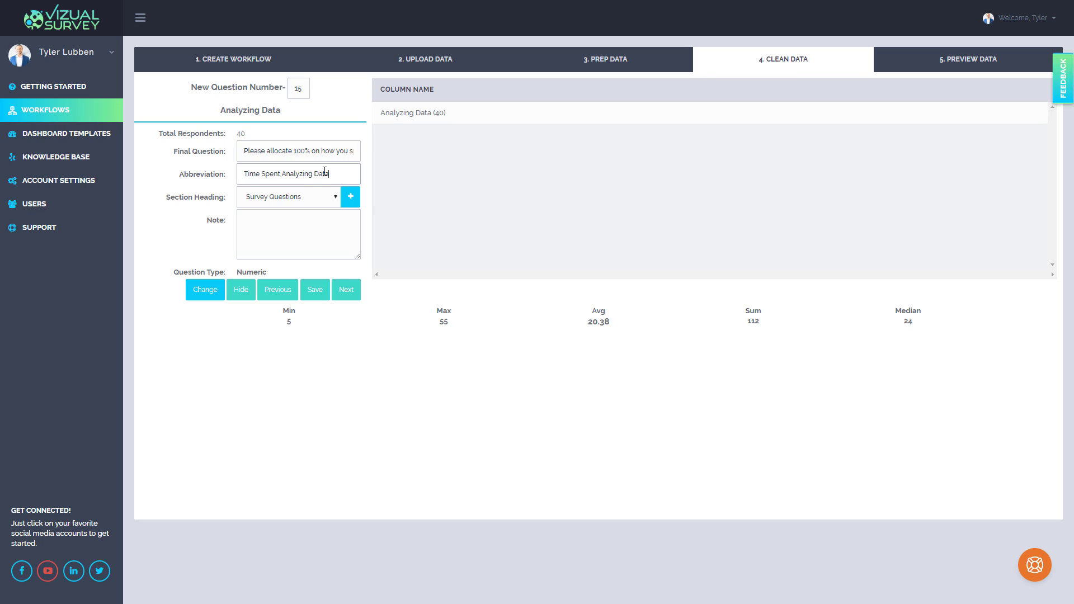
click(351, 292)
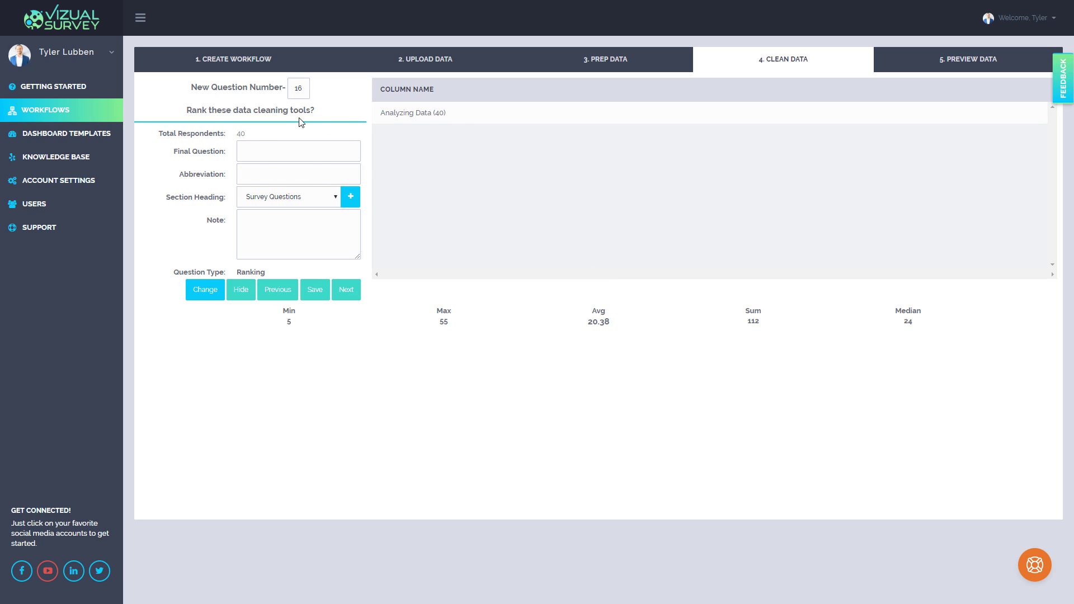
Set question 16's final question to "Rank these data cleaning tools?" and its abbreviation to "Rank Tools".
drag(326, 114, 186, 118)
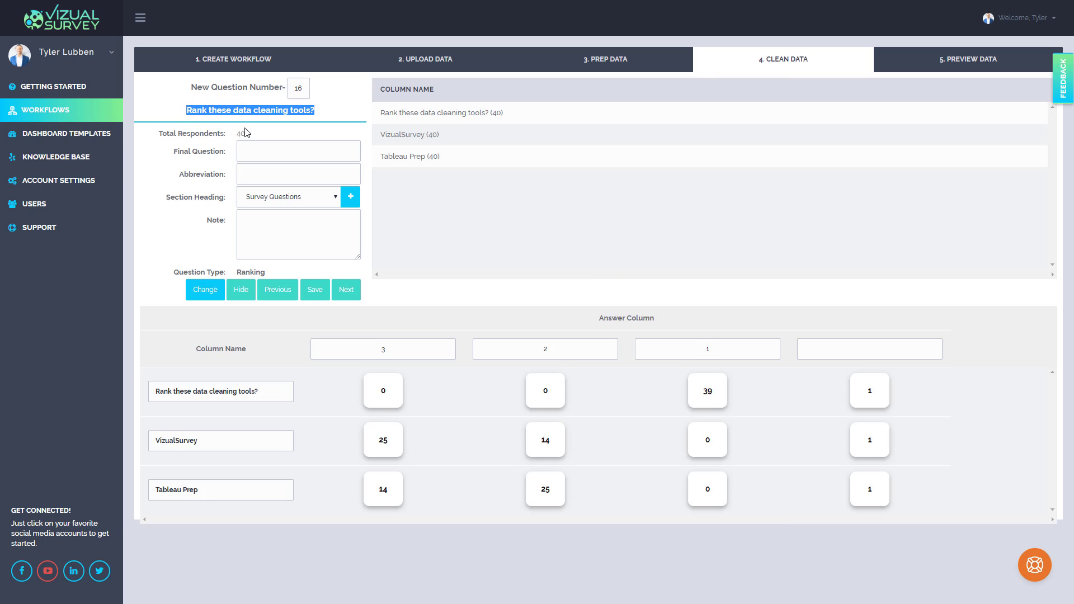
click(268, 150)
key(ctrl+v)
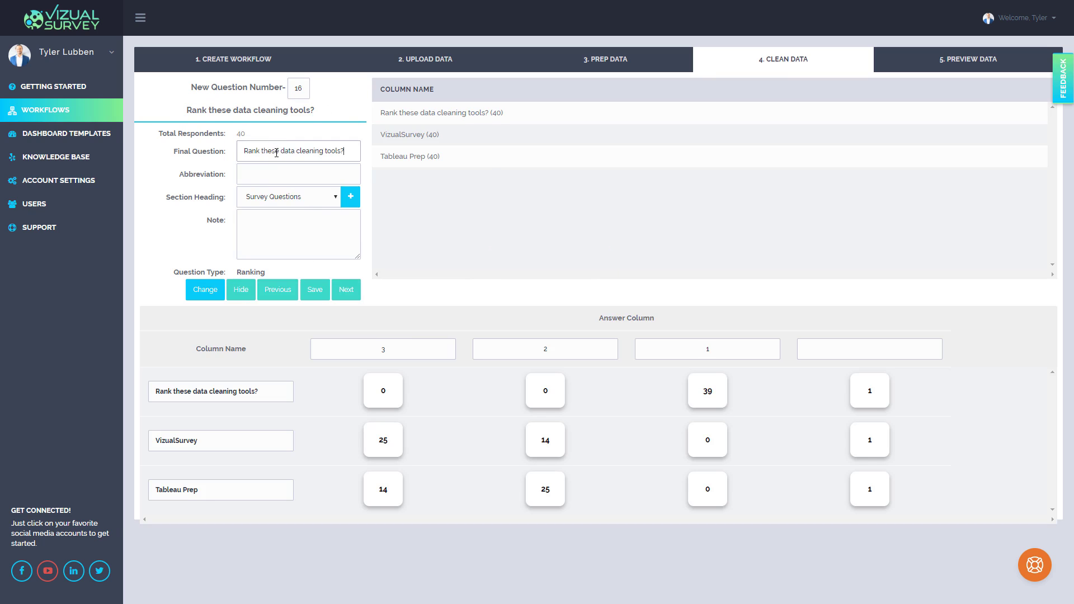
click(274, 175)
text(Rank Tools)
Copy "EasyMorph" from cell AW2 of the Excel workbook into question 16's first row label in VizualSurvey and advance to the next question.
key(alt+Tab)
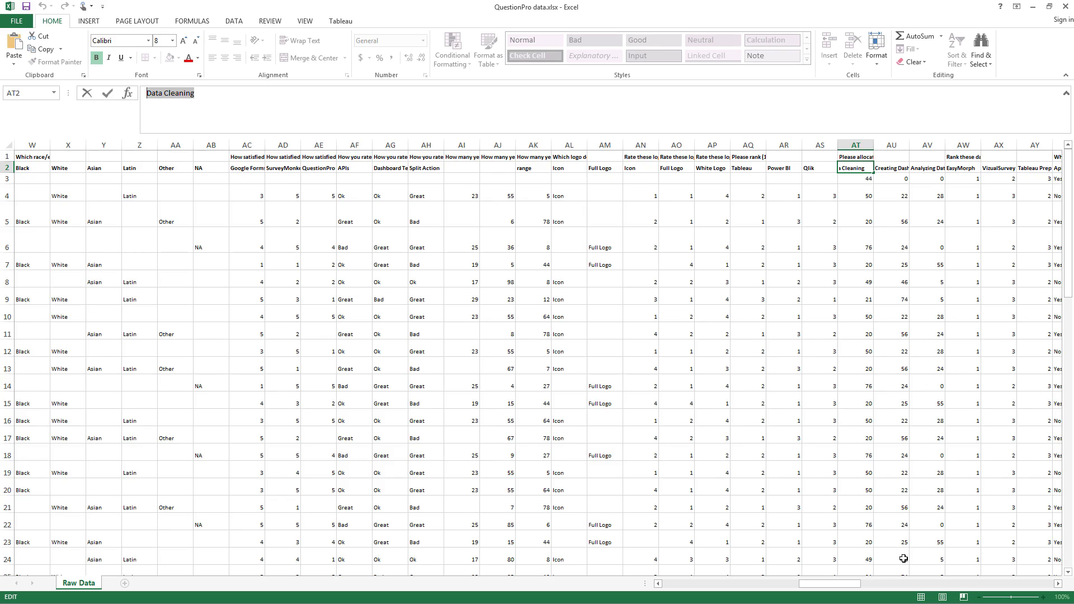
click(951, 169)
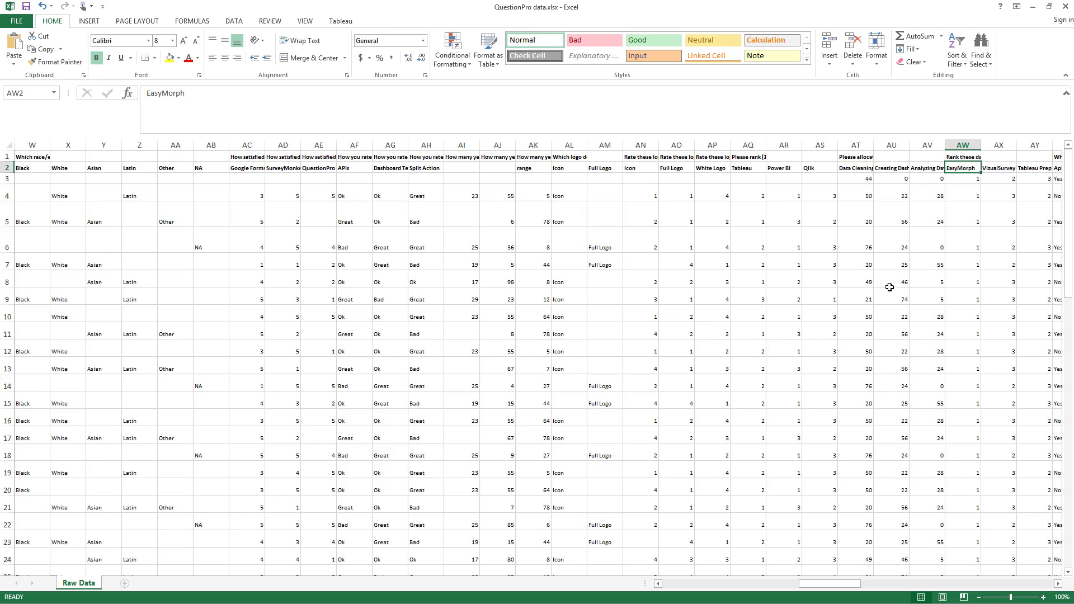
double_click(231, 91)
key(ctrl+c)
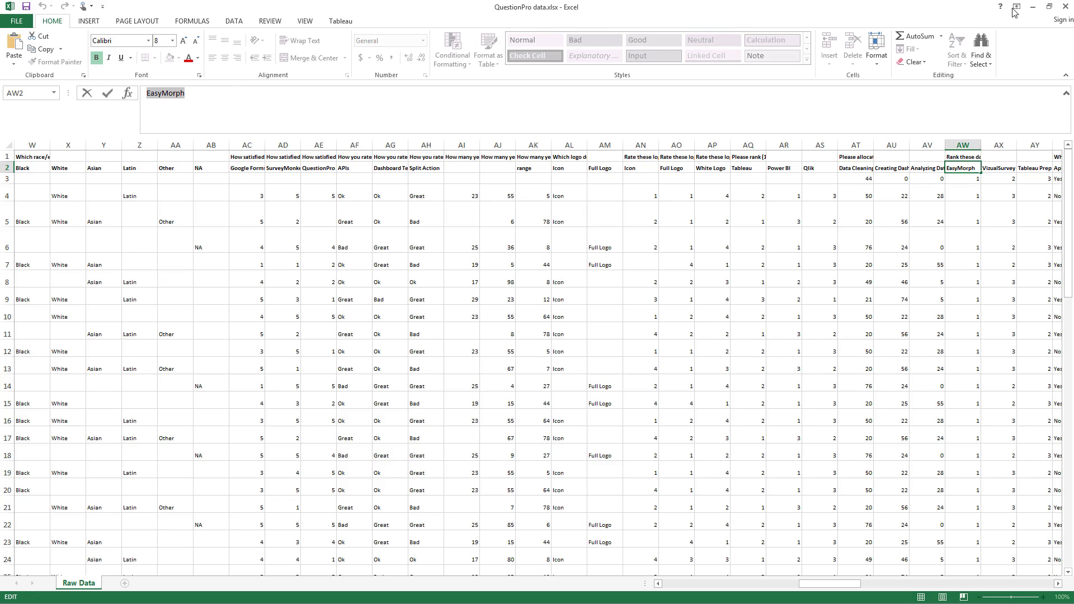
click(1034, 6)
triple_click(280, 389)
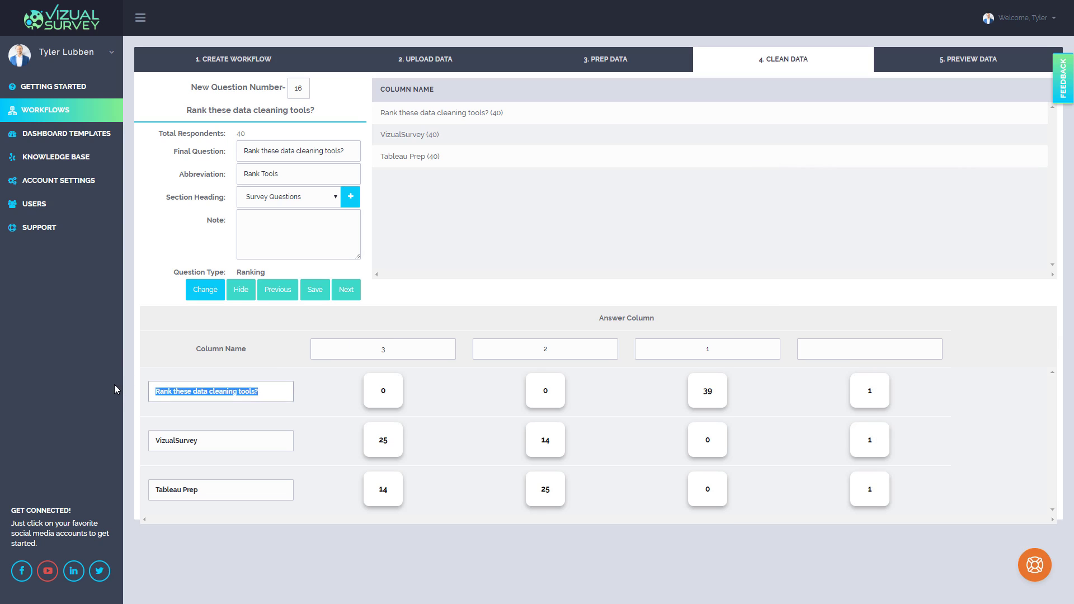
key(ctrl+v)
click(279, 344)
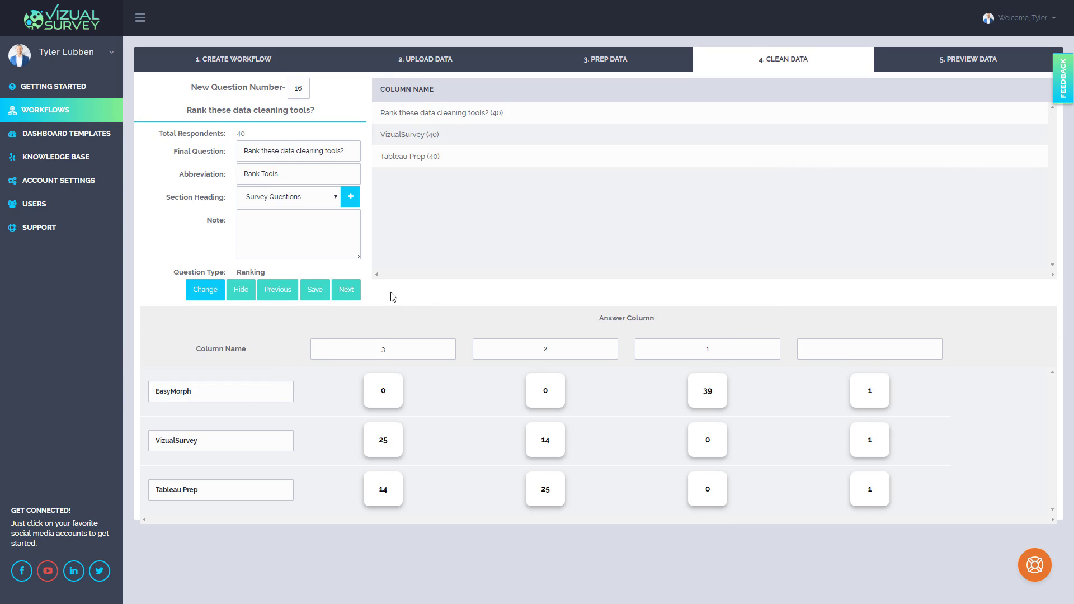
click(355, 298)
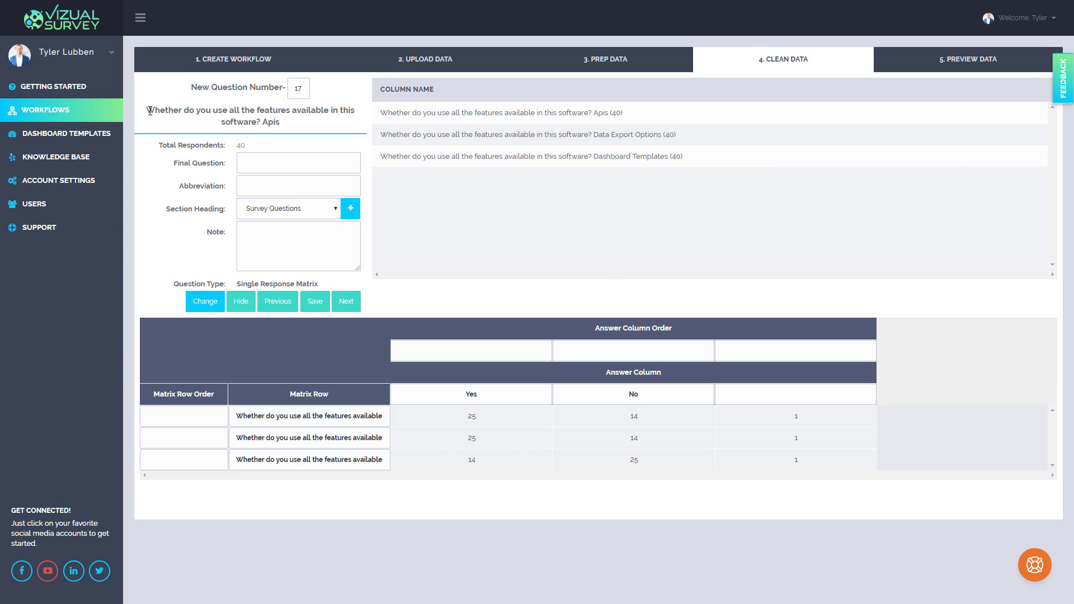
Set question 17's final question to "Whether do you use all the features available in this software?" and its abbreviation to "Use Features Available".
drag(147, 110, 261, 122)
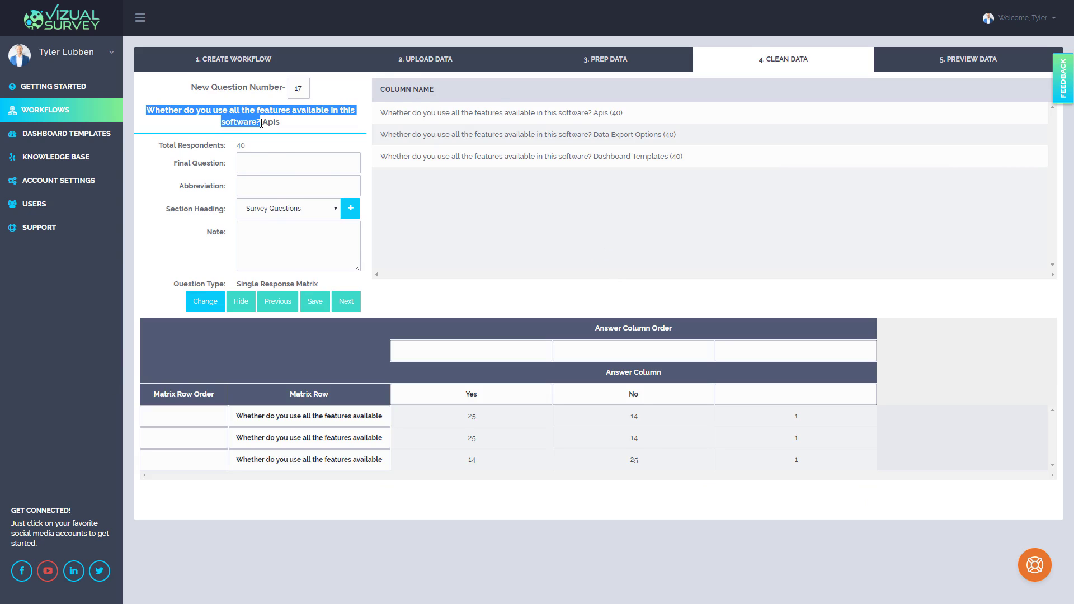
click(268, 162)
key(ctrl+v)
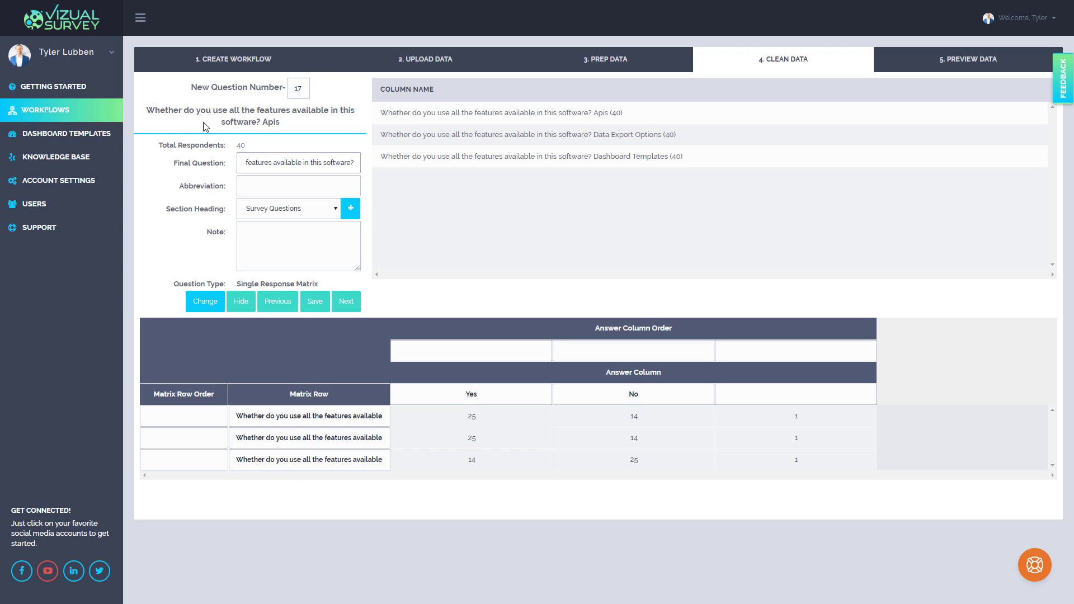
click(280, 185)
text(Use F)
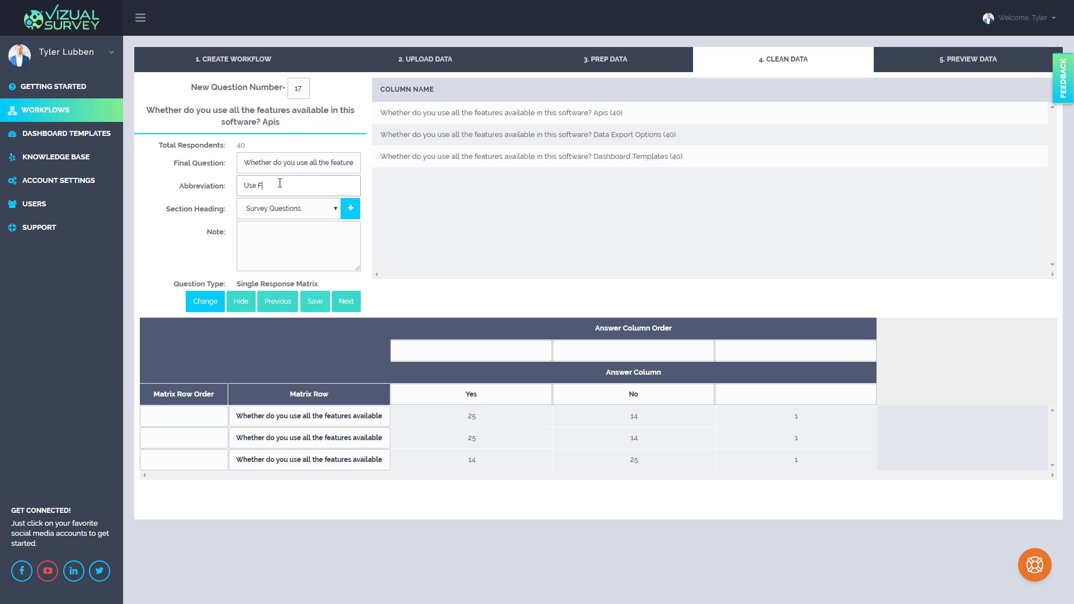
text(eatures Available)
Shorten question 17's matrix row labels to "Apis", "Data Export Options" and "Dashboard Templates", without leading spaces.
click(307, 415)
drag(364, 418, 145, 389)
key(BackSpace)
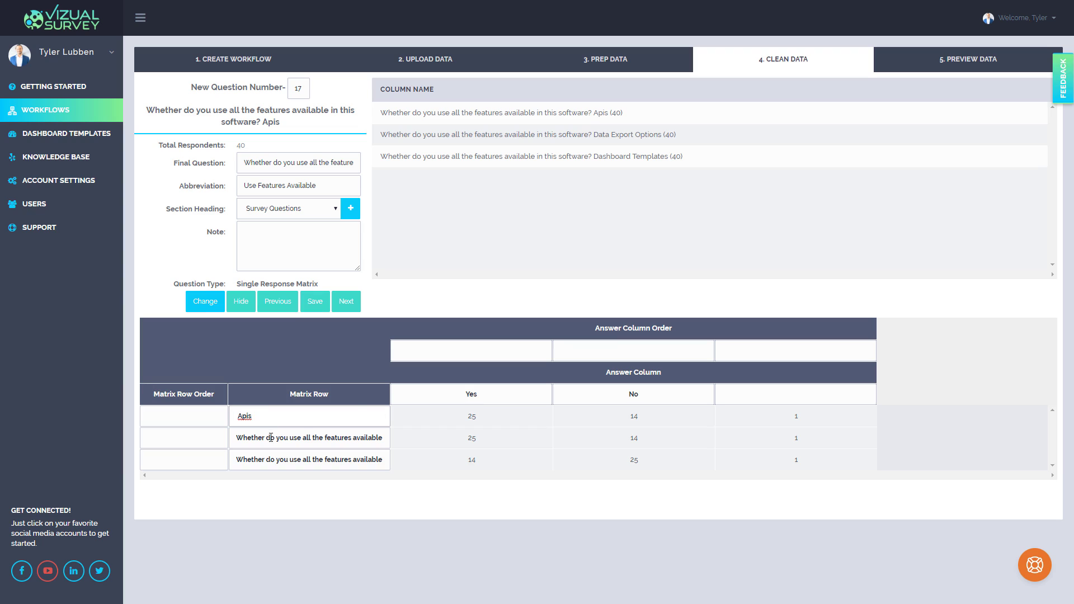
click(272, 437)
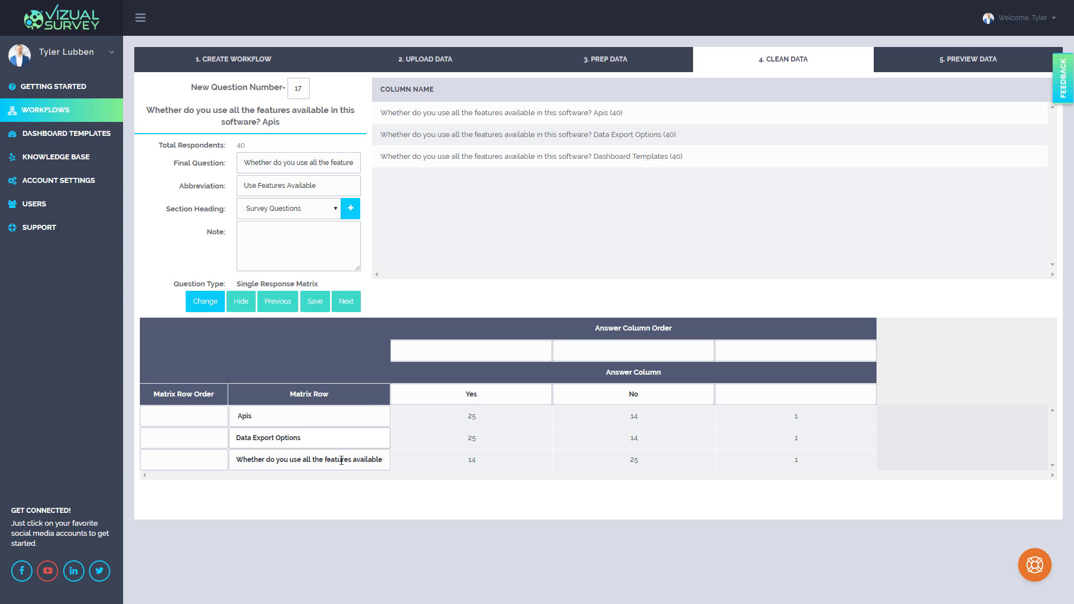
drag(341, 460, 457, 475)
click(314, 459)
drag(314, 459, 42, 429)
key(BackSpace)
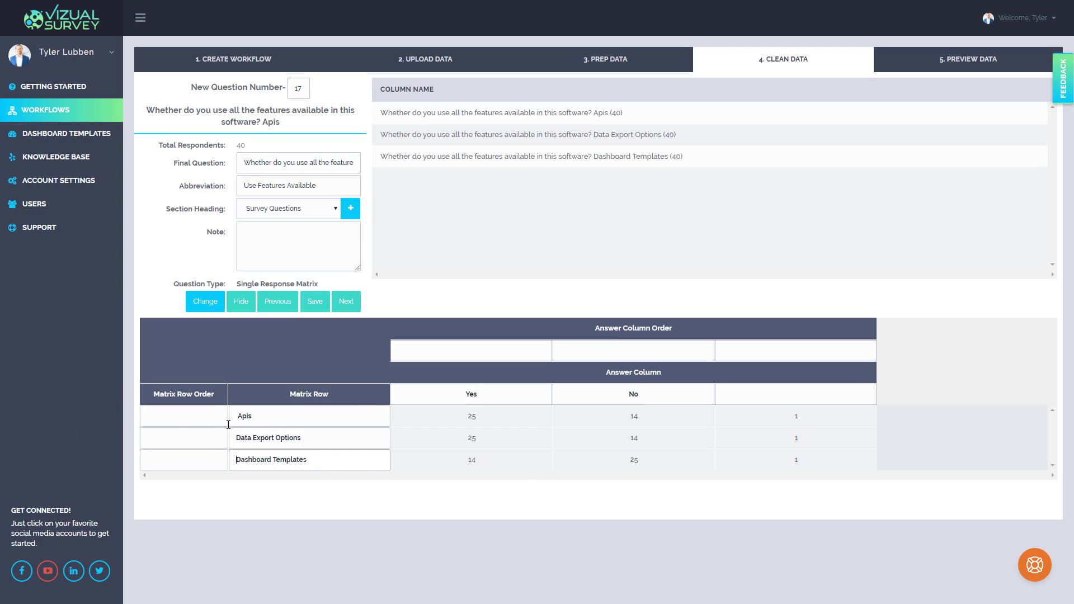
click(239, 417)
key(BackSpace)
Order question 17's answer columns with Yes as 1 and No as 2, and advance to the next question.
click(482, 352)
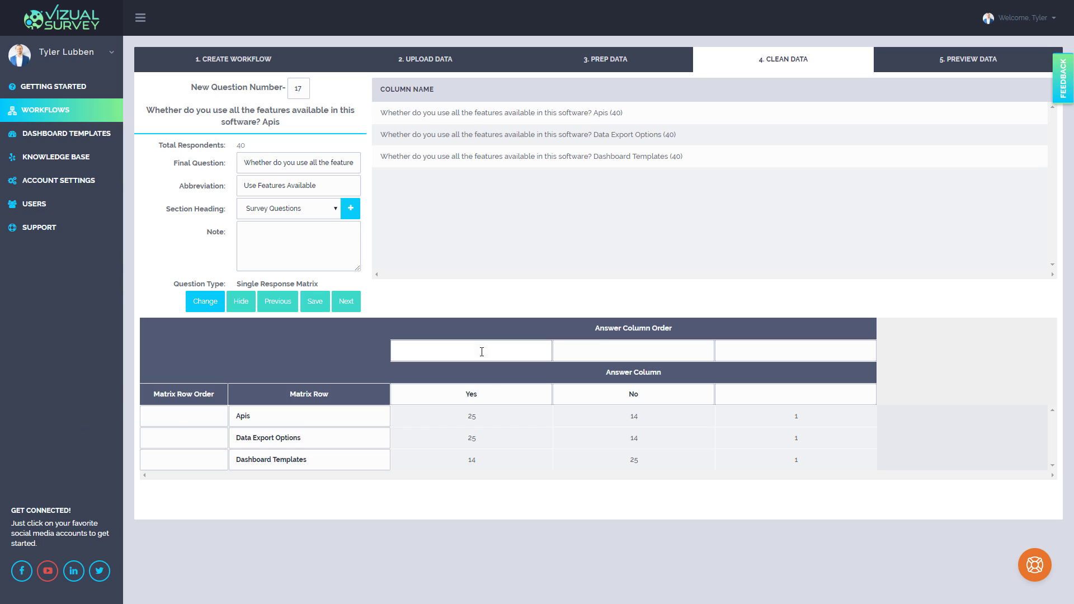
click(598, 350)
text(2)
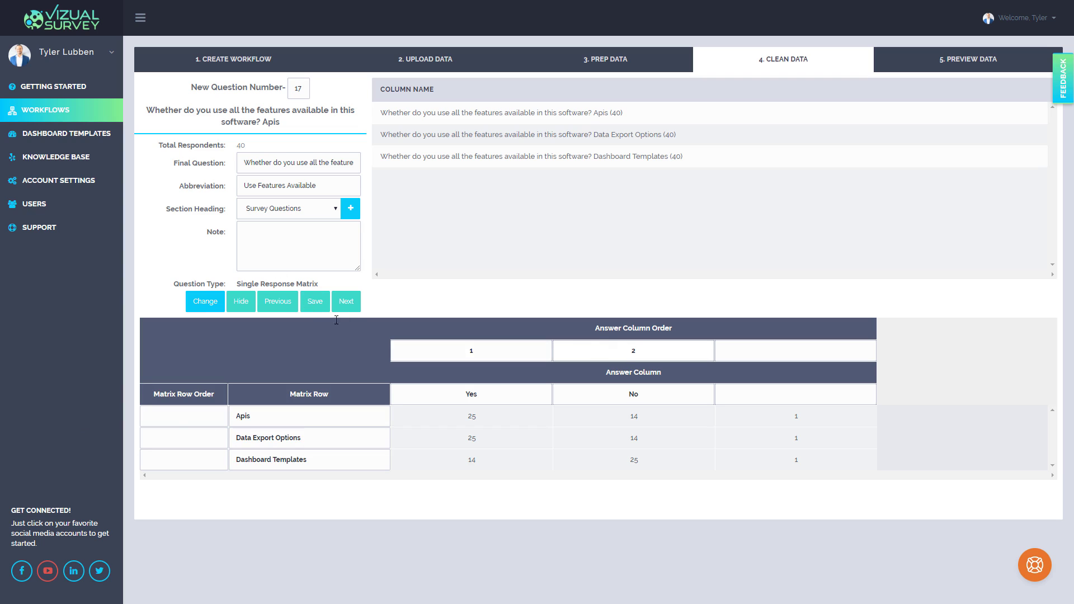
click(347, 302)
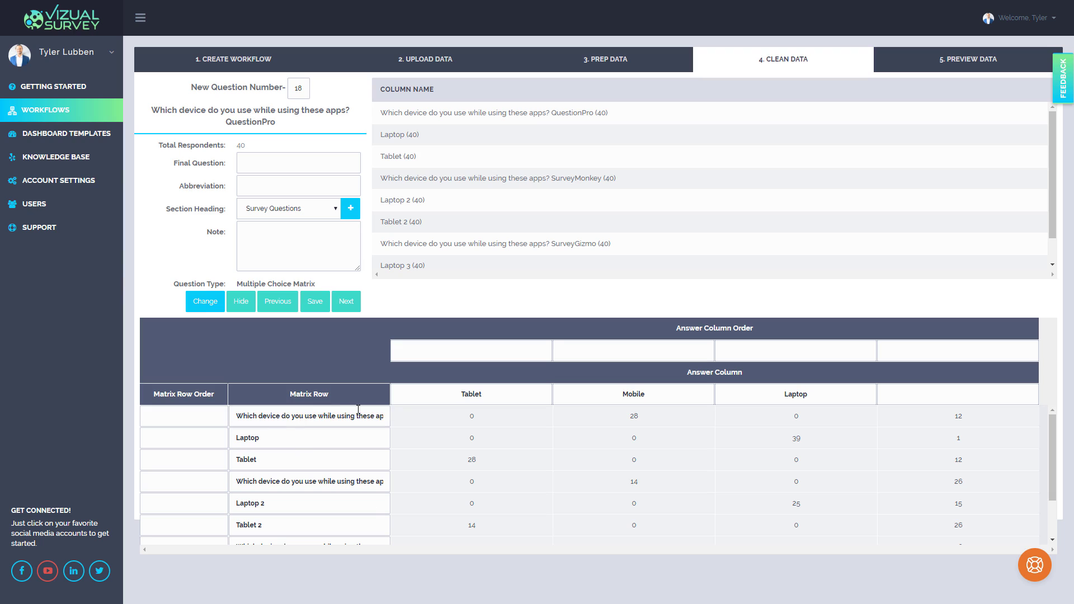
Shorten question 18's first matrix row label to "QuestionPro" by removing the question text before it.
drag(291, 416, 452, 415)
click(313, 438)
drag(263, 416, 455, 414)
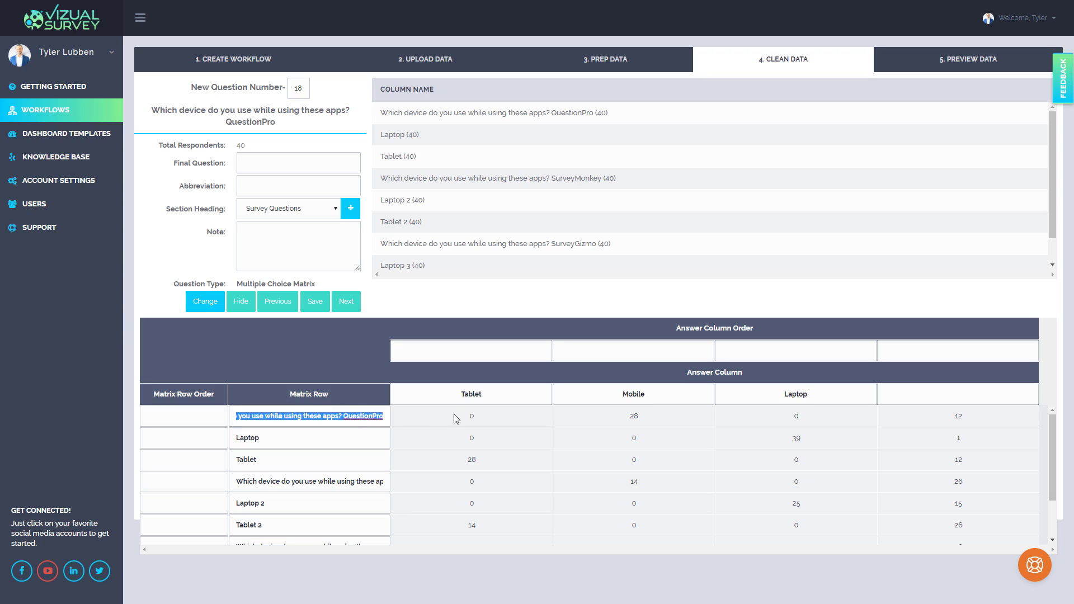
click(354, 419)
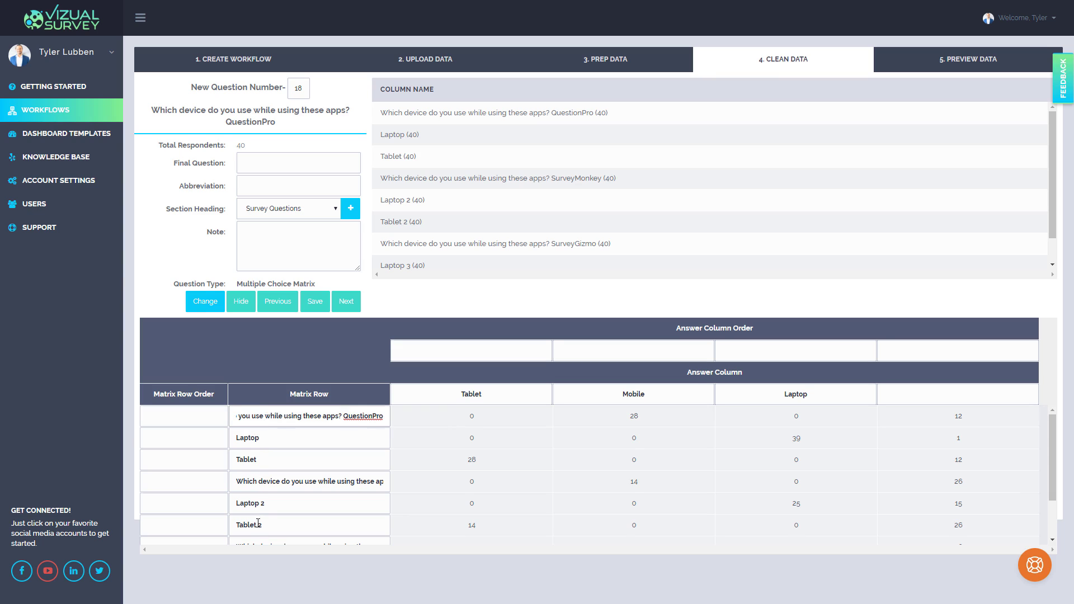
scroll(266, 509, down, 1)
scroll(298, 432, up, 1)
drag(343, 417, 393, 417)
click(393, 417)
click(393, 419)
double_click(372, 415)
click(343, 415)
drag(344, 416, 72, 420)
key(BackSpace)
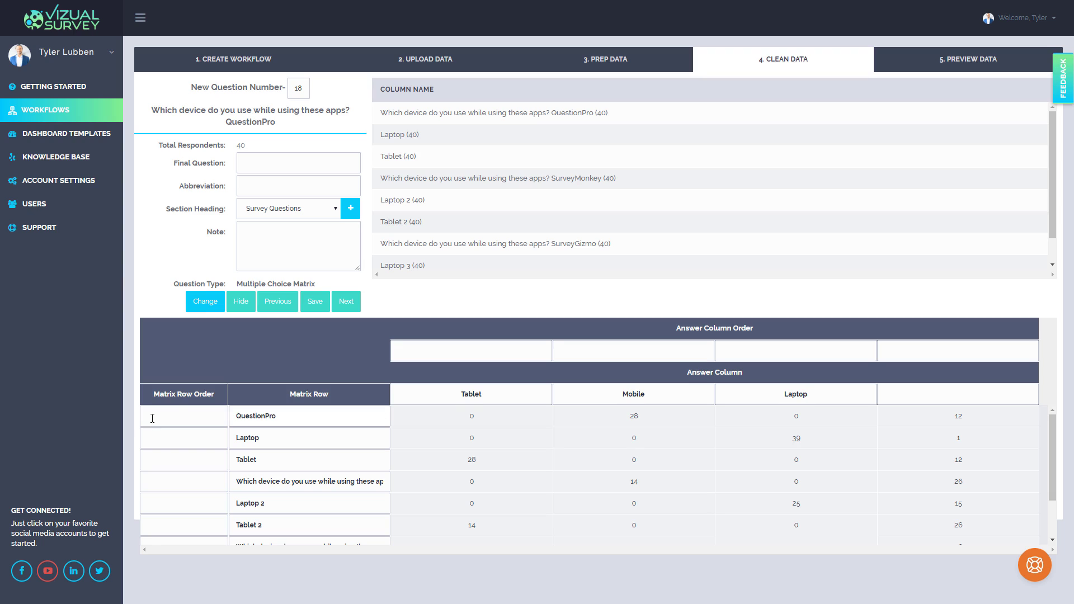
Copy "QuestionPro" over the Laptop and Tablet labels in the second and third matrix rows.
drag(292, 416, 172, 412)
key(ctrl+c)
key(Tab)
key(ctrl+v)
key(Tab)
key(ctrl+v)
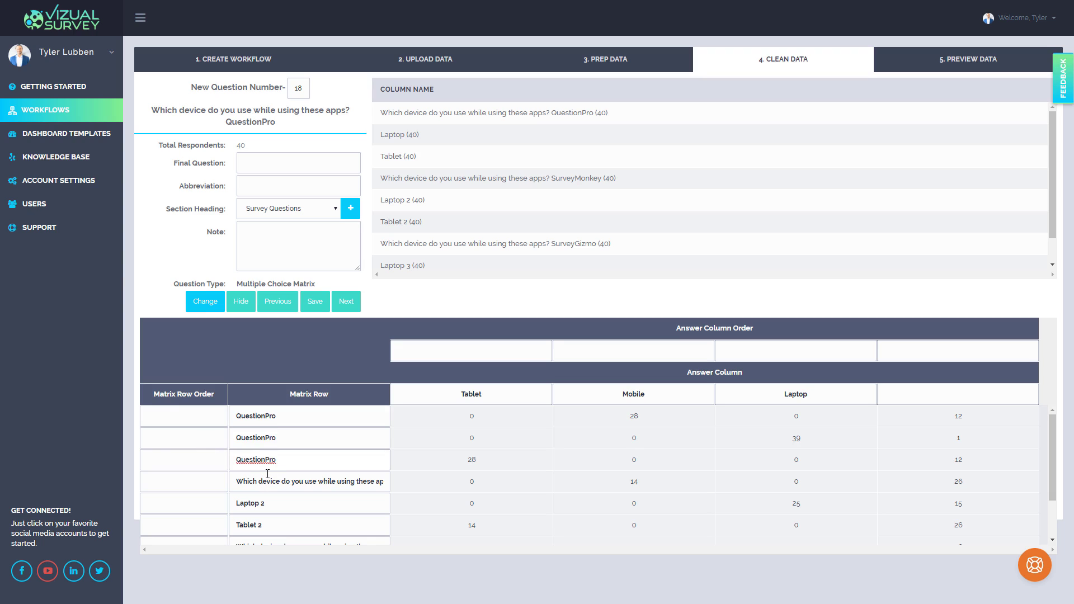
Shorten the fourth matrix row label to "SurveyMonkey" and replace the Laptop 2 and Tablet 2 labels with the same name.
key(Tab)
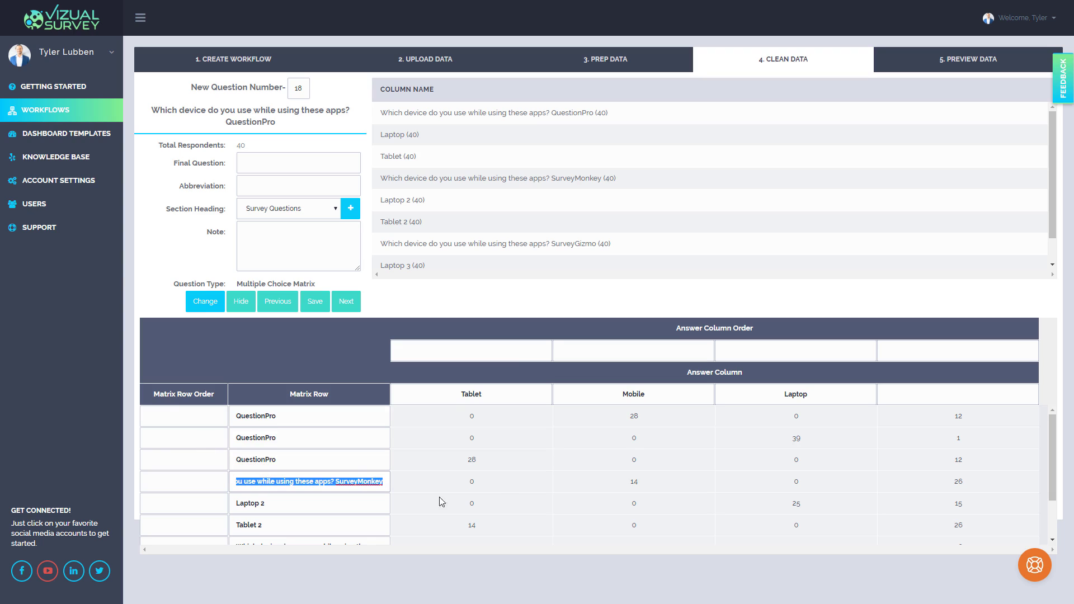
click(335, 481)
drag(336, 482, 146, 473)
key(BackSpace)
drag(280, 507, 185, 499)
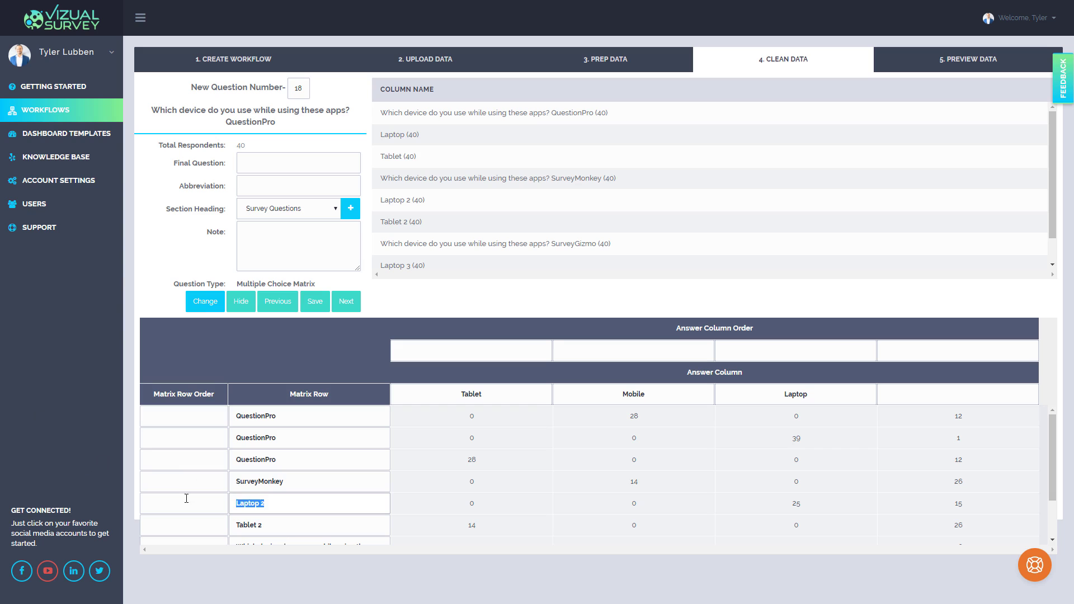
key(ctrl+v)
drag(270, 529, 216, 509)
key(ctrl+v)
scroll(285, 463, down, 1)
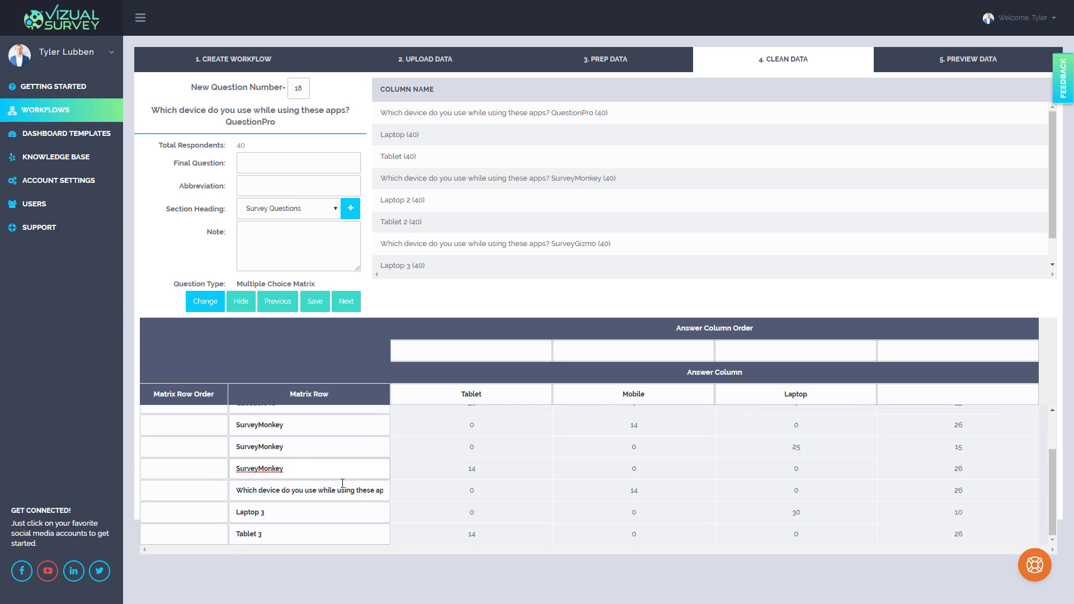
Shorten the seventh matrix row label to "SurveyGizmo" and replace the Laptop 3 and Tablet 3 labels with the same name.
drag(318, 491, 520, 492)
click(342, 492)
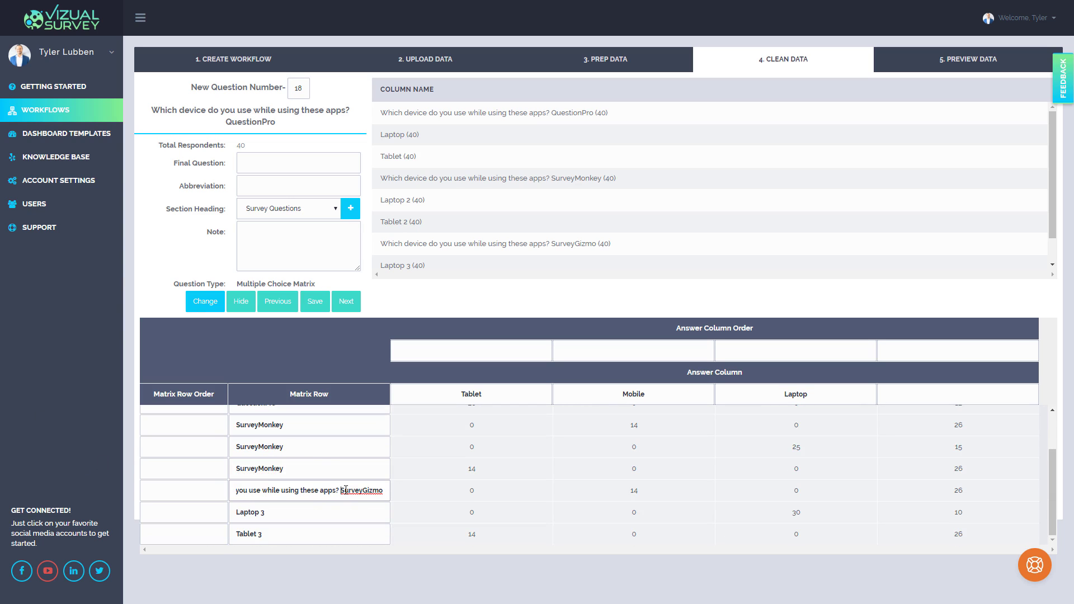
key(shift+Home)
key(BackSpace)
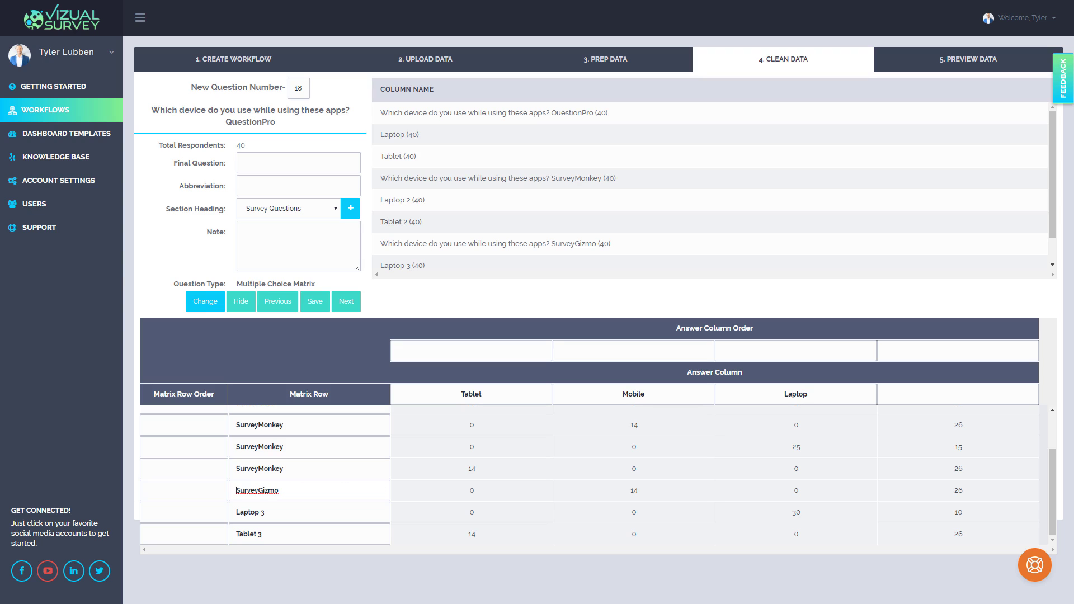
drag(292, 492, 134, 491)
key(ctrl+v)
drag(268, 513, 230, 534)
key(ctrl+v)
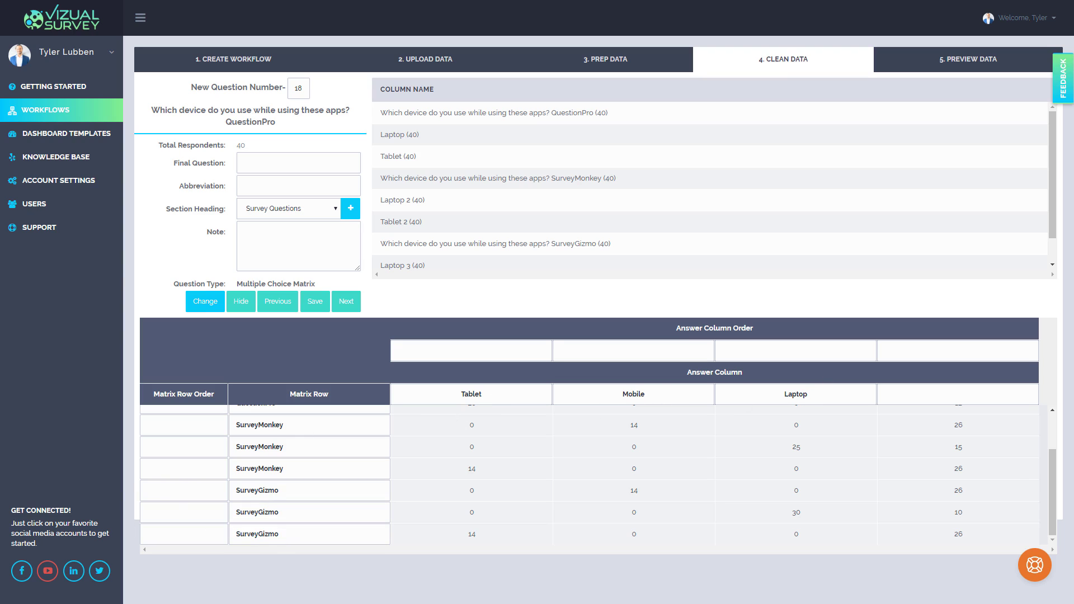
Switch to the QuestionPro data workbook in Excel and examine the QuestionPro device question's heading and its Mobile, Laptop and Tablet subheadings.
key(alt+Tab)
drag(958, 589, 986, 584)
click(344, 160)
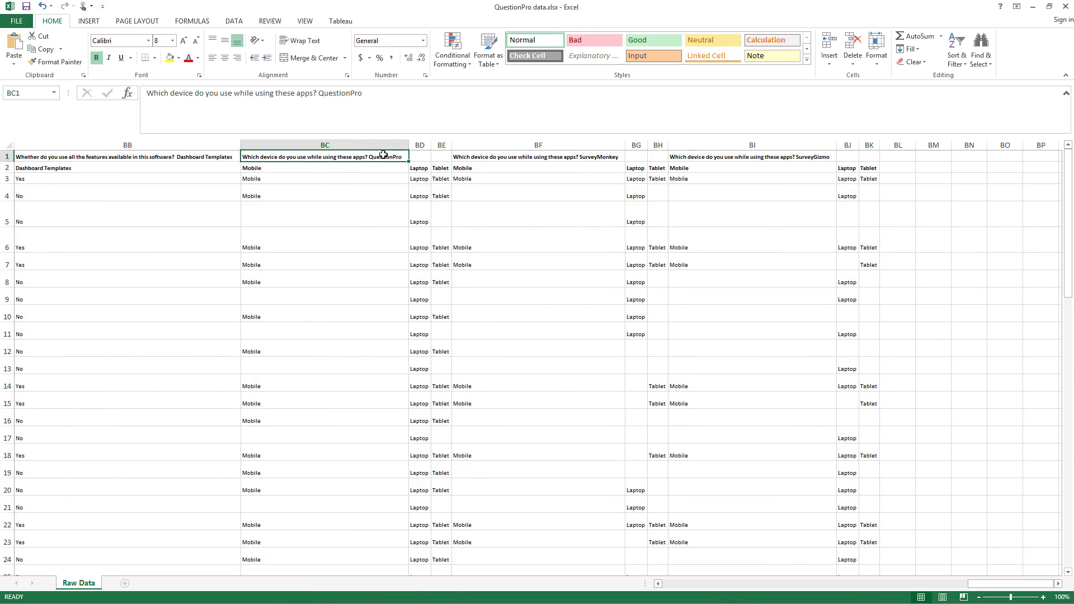
click(331, 169)
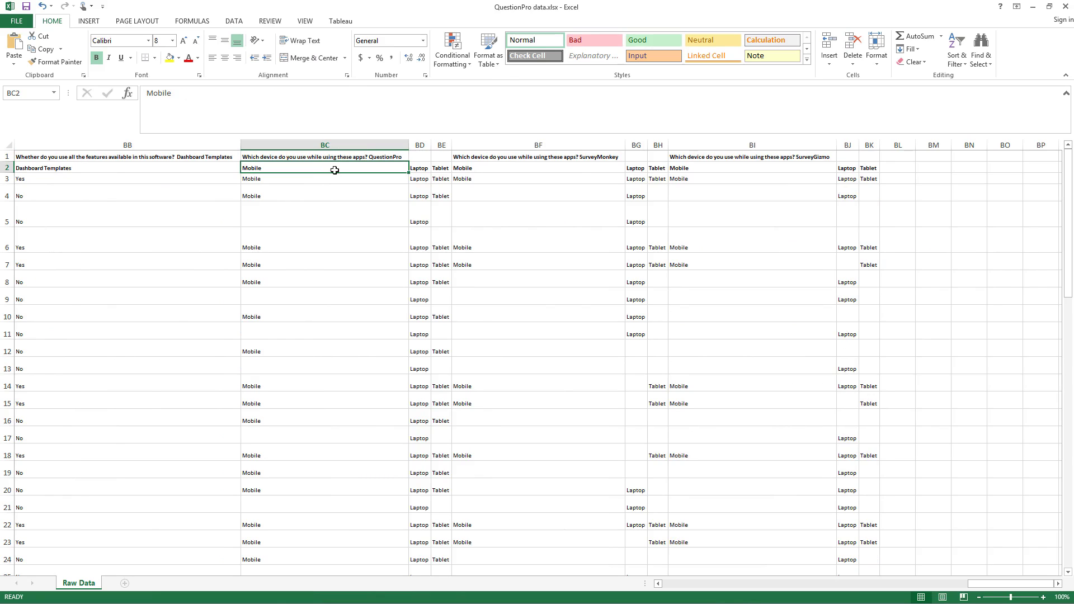
click(419, 168)
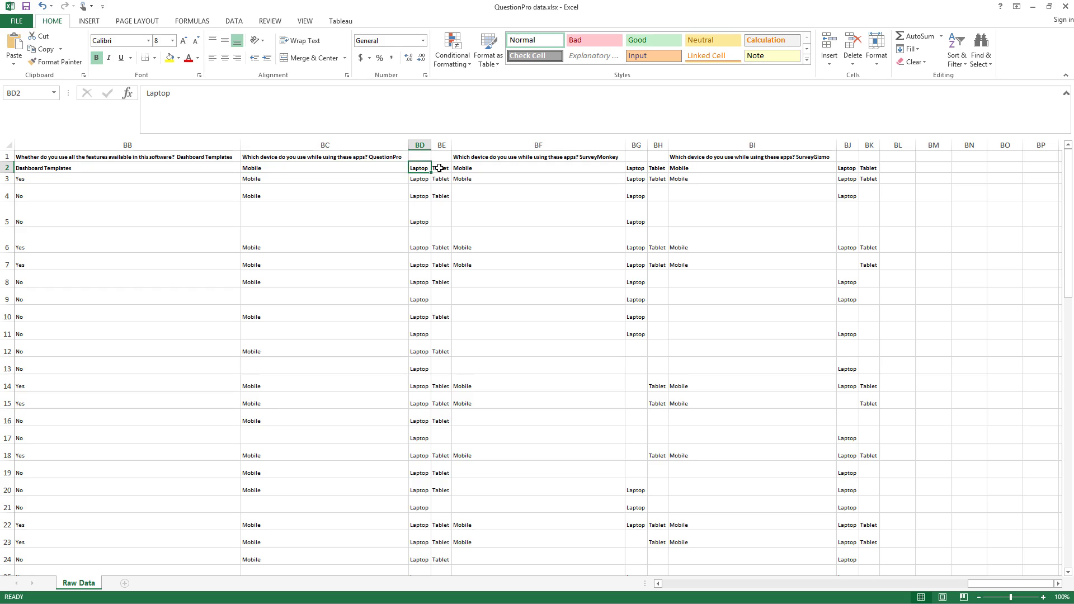
click(441, 169)
Examine the individual responses in the Mobile and Laptop columns under the QuestionPro device question.
drag(295, 180, 322, 390)
key(Down)
key(Down)
key(Down)
key(Down)
key(Down)
key(Down)
key(Down)
key(Down)
key(Down)
key(Down)
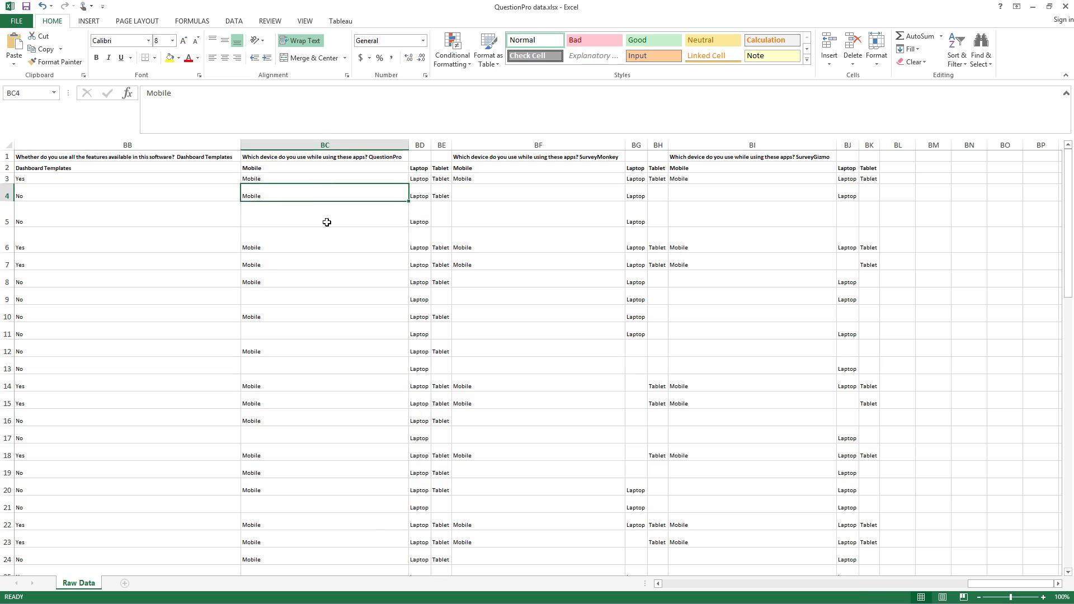
click(416, 423)
Compare how the device headings in rows 1 and 2 are laid out for QuestionPro, SurveyMonkey and SurveyGizmo.
click(375, 155)
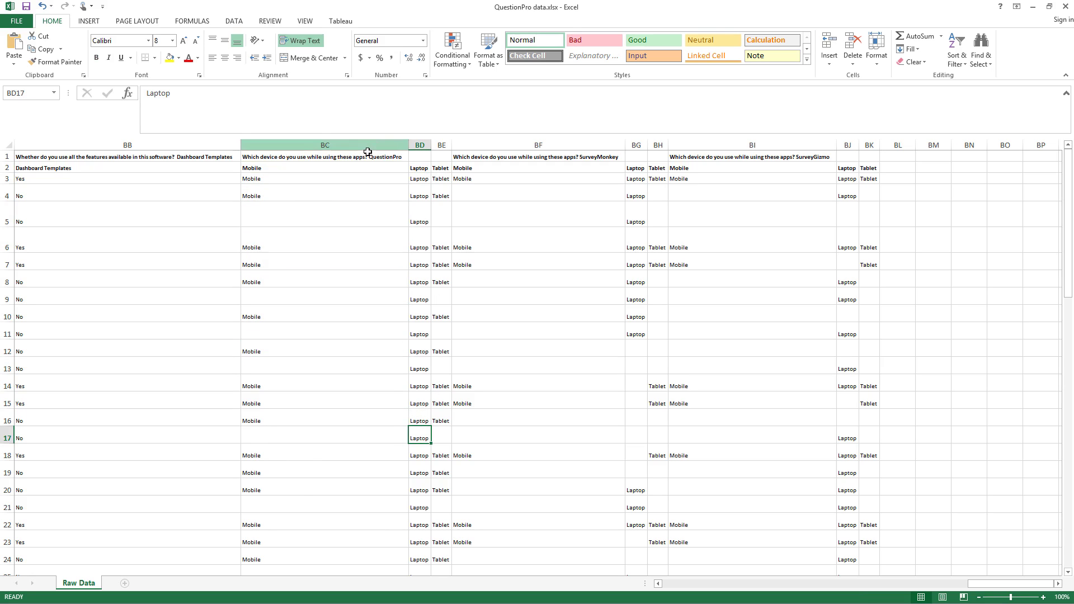
click(323, 167)
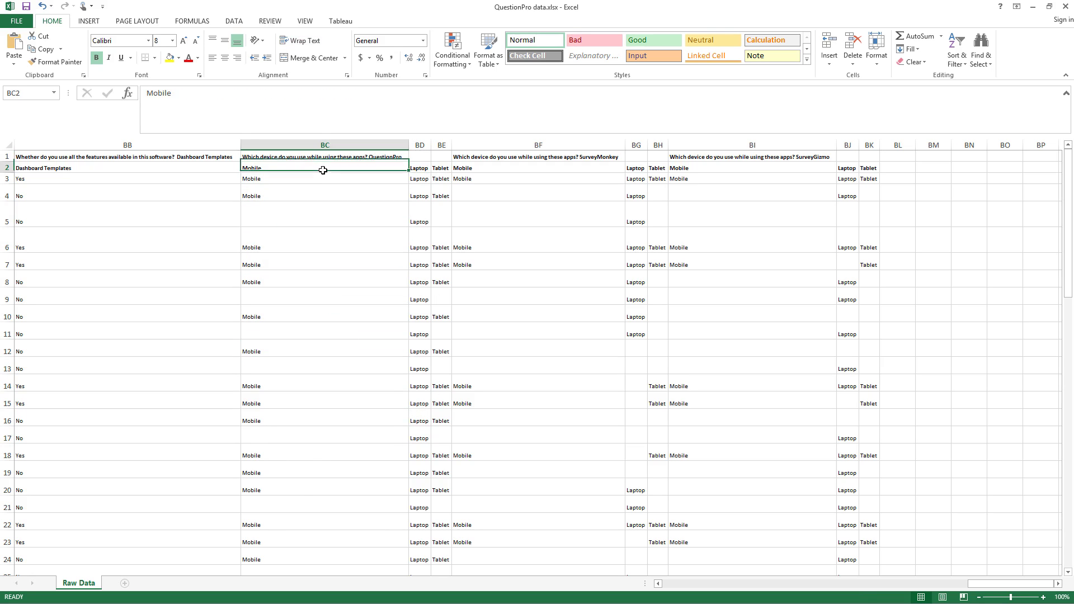
click(419, 167)
click(440, 168)
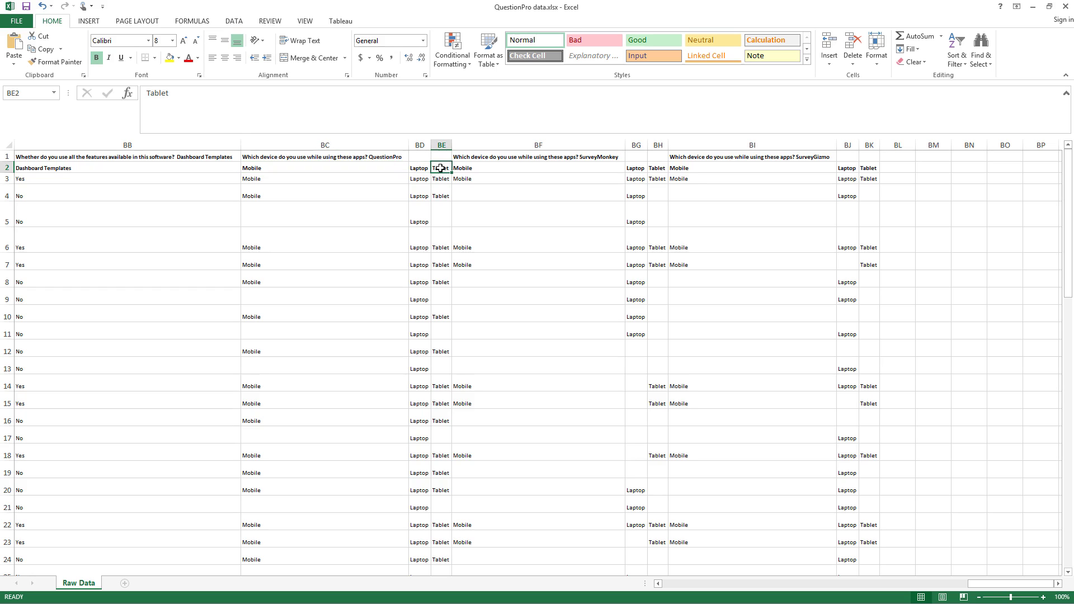
click(611, 155)
click(534, 168)
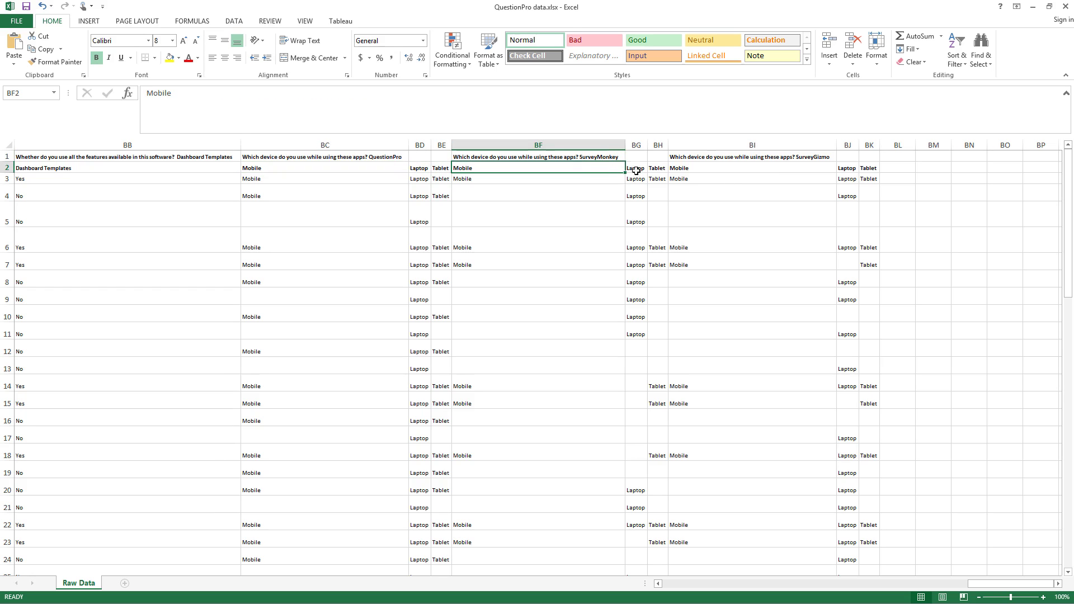
click(709, 157)
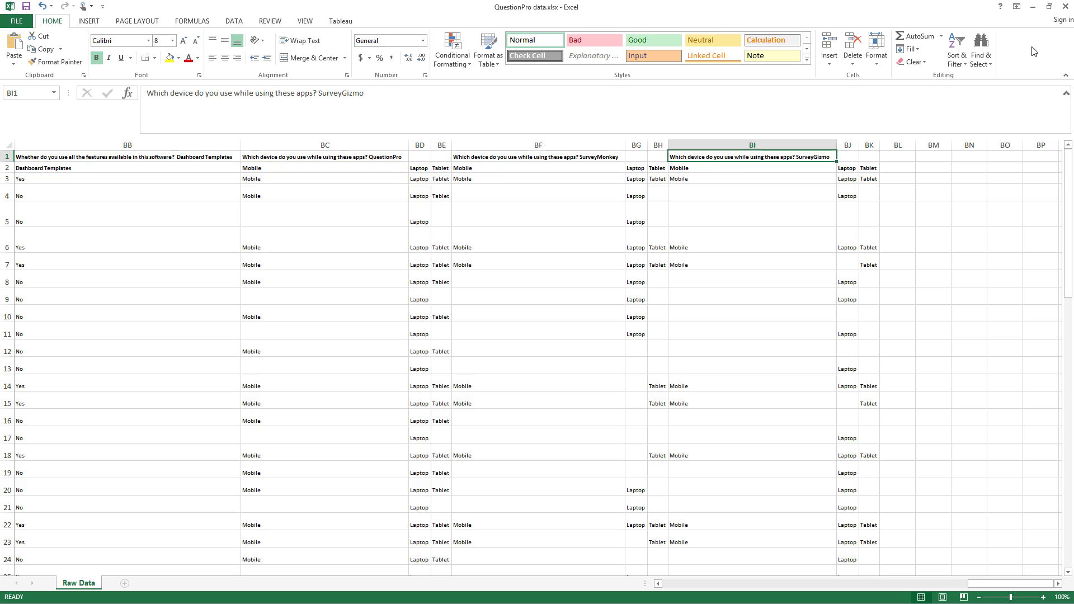
Return to Vizual Survey and order question 18's answer columns with Tablet as 1, Mobile as 2 and Laptop as 3.
click(1032, 8)
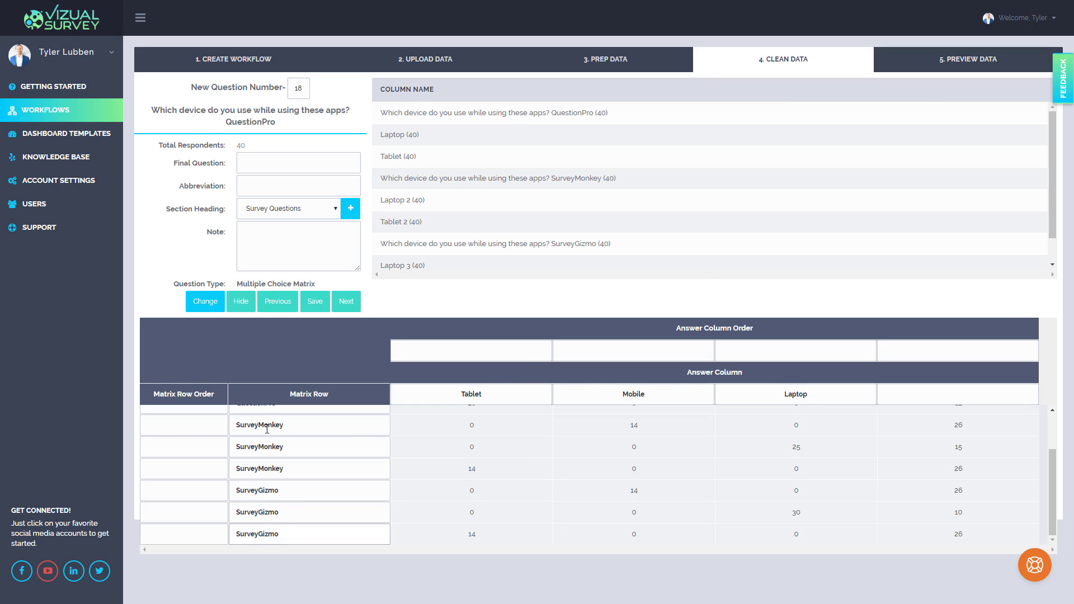
scroll(274, 500, up, 1)
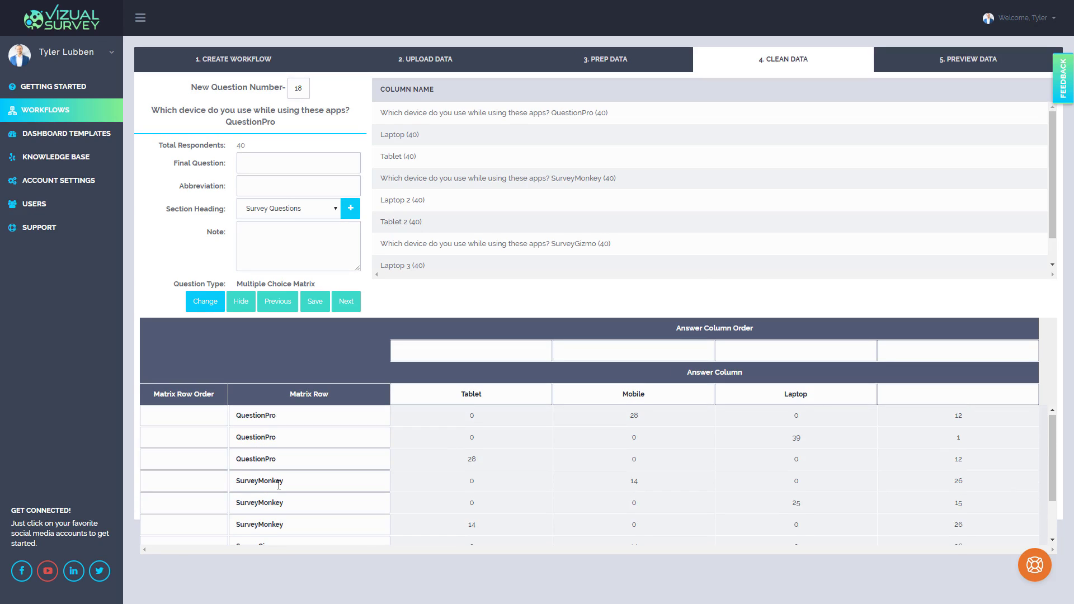
scroll(277, 493, down, 1)
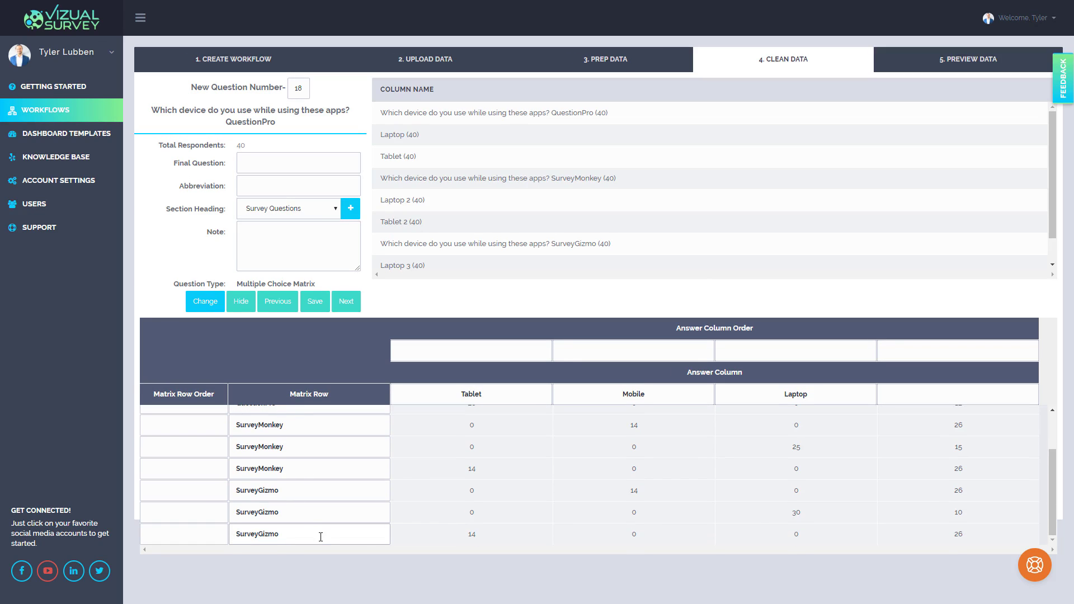
click(539, 354)
text(1)
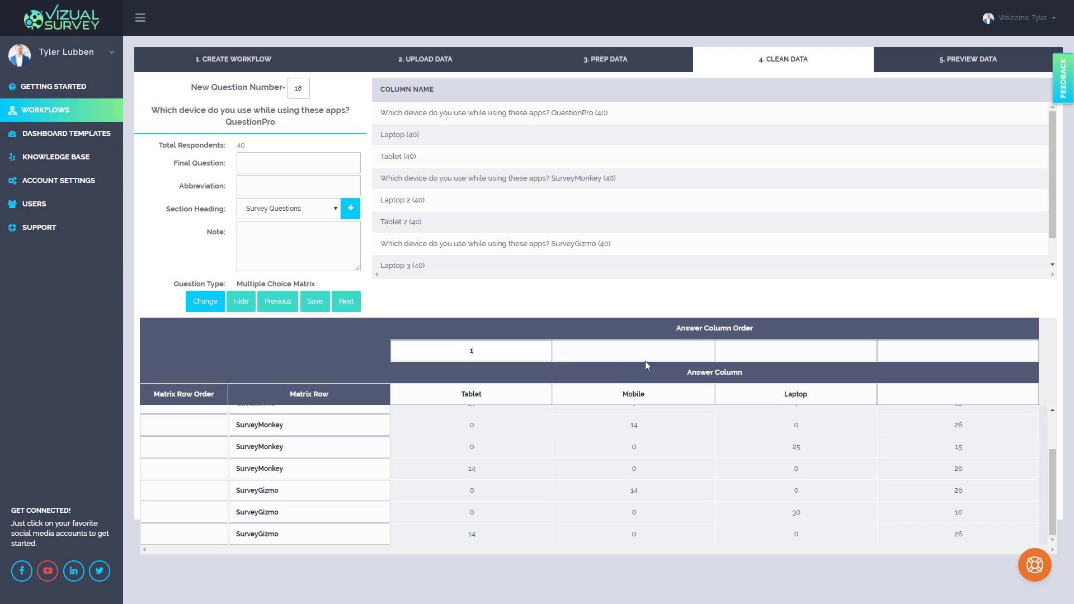
click(654, 359)
text(2)
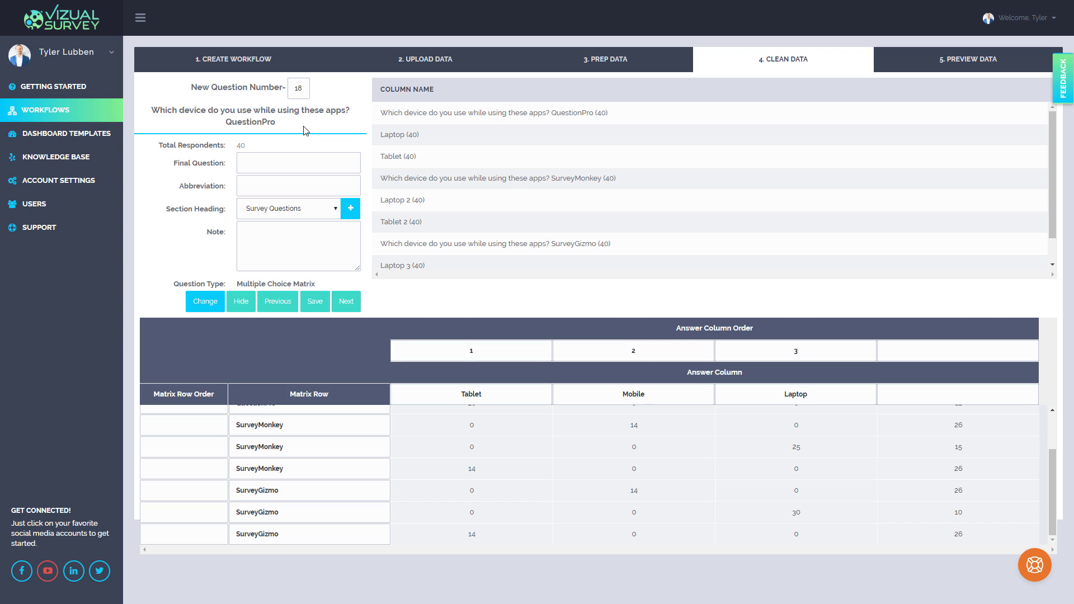
Copy question 18's title into its final question wording and trim it to "Which device do you use while using these apps?".
drag(305, 129, 157, 106)
key(ctrl+c)
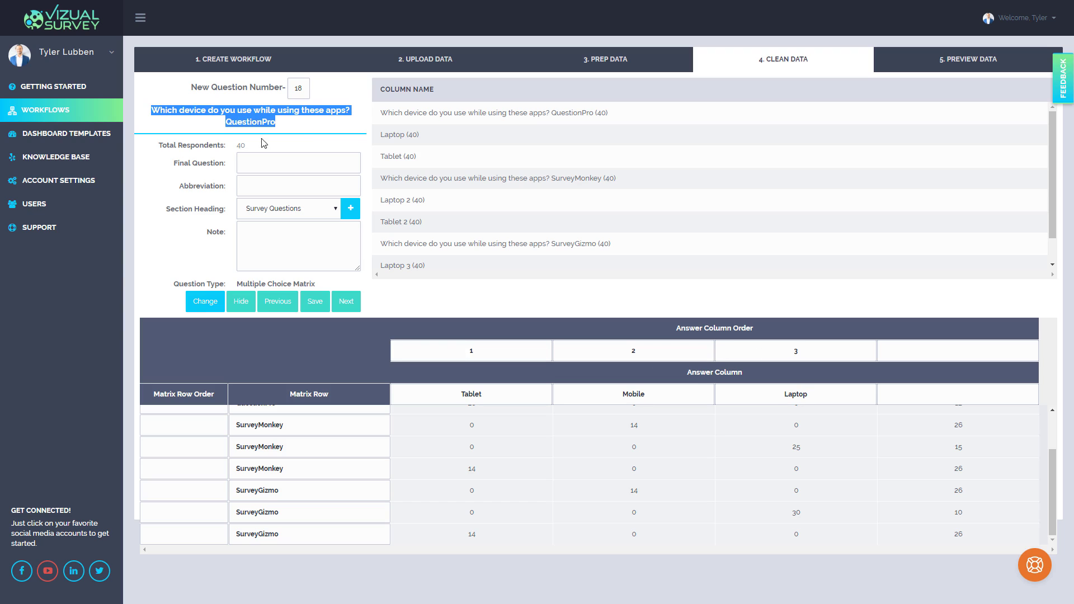
click(271, 159)
key(ctrl+v)
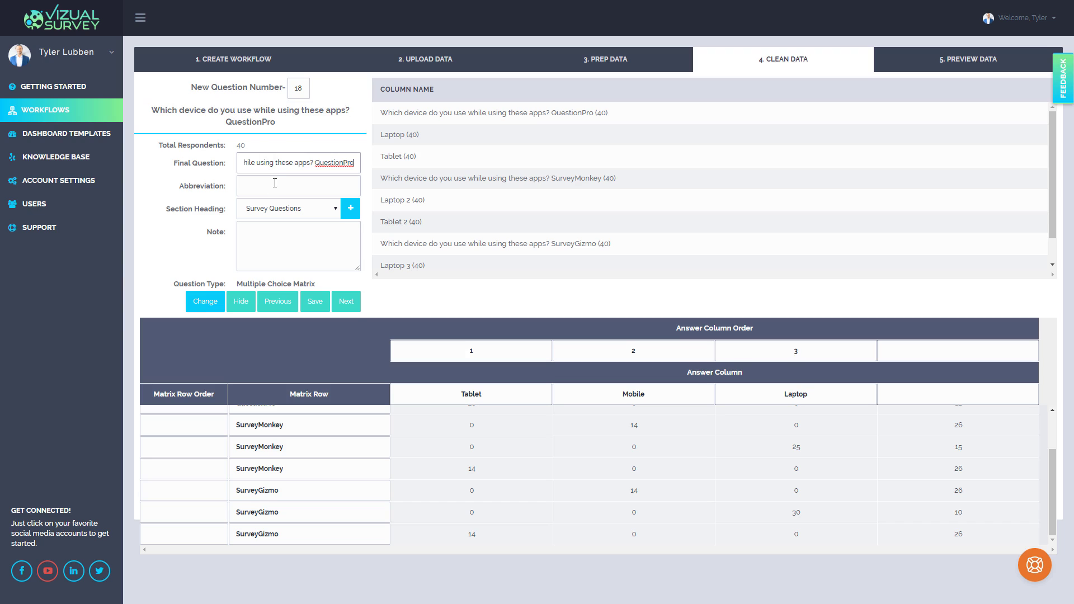
click(274, 186)
drag(324, 163, 445, 164)
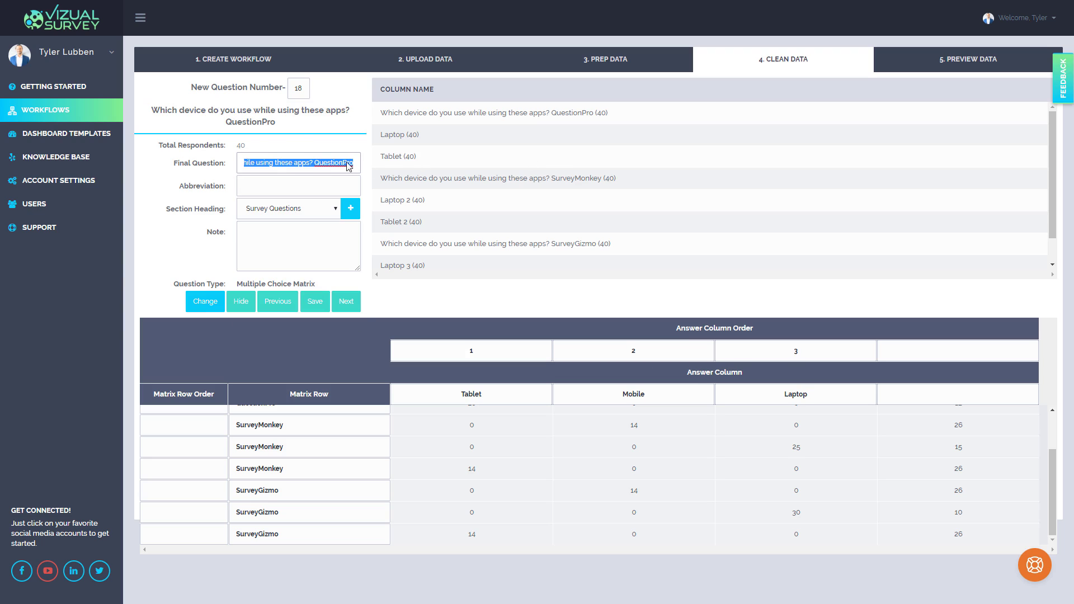
click(318, 163)
drag(315, 163, 436, 161)
key(BackSpace)
key(BackSpace)
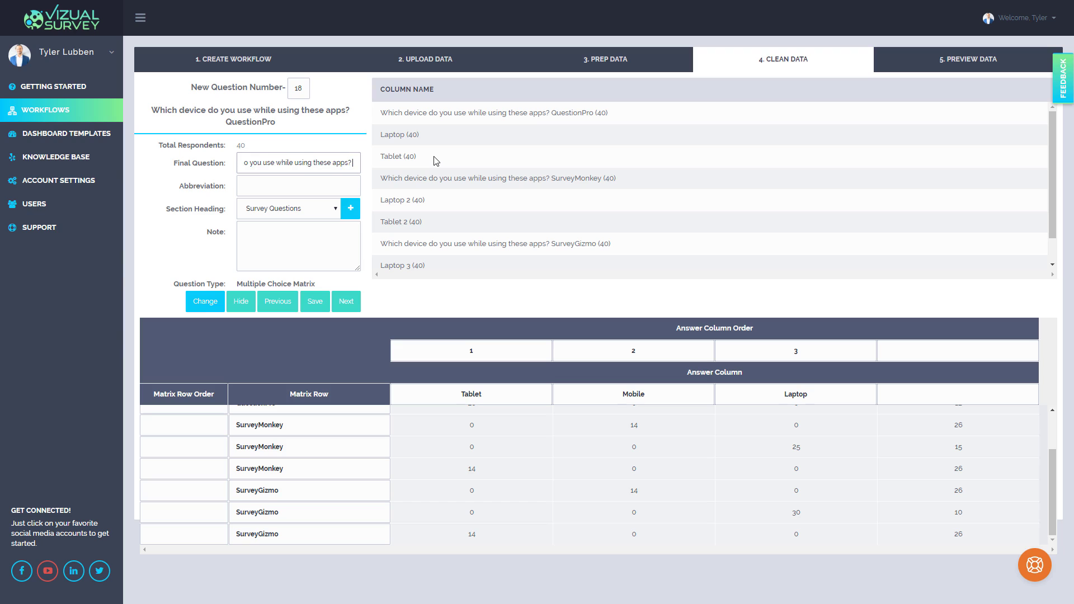
Set question 18's abbreviation to "Device Using App" and advance past the question.
click(336, 180)
text(De)
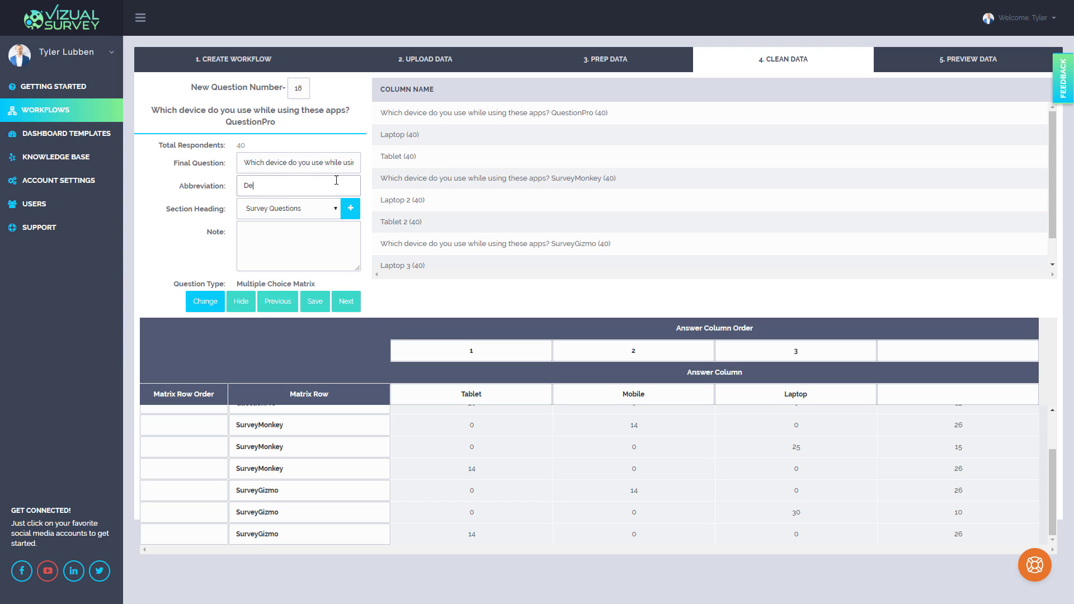
text(vice Using App)
click(354, 303)
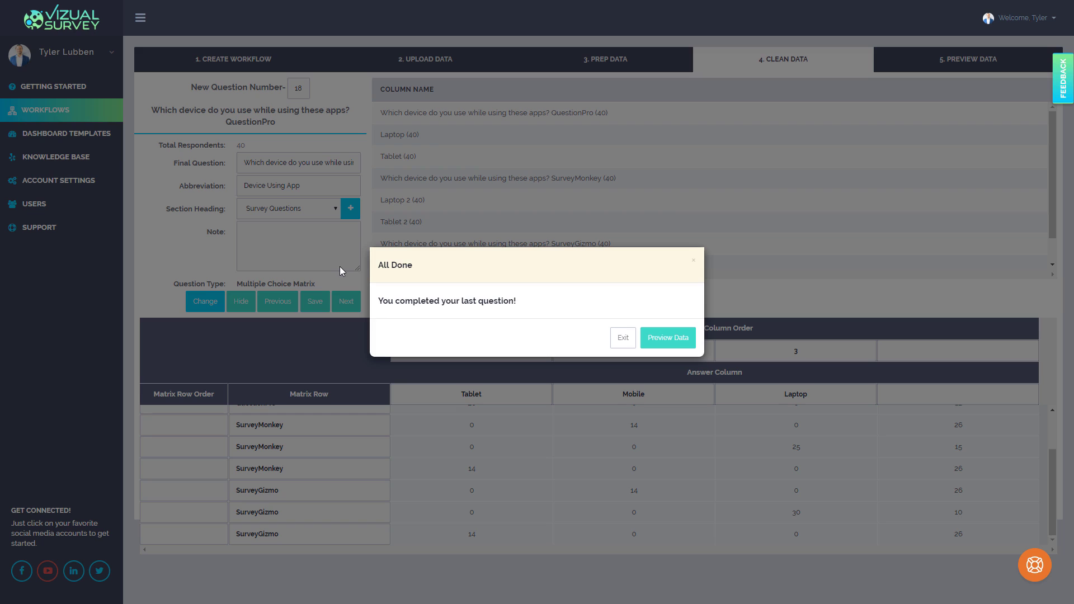